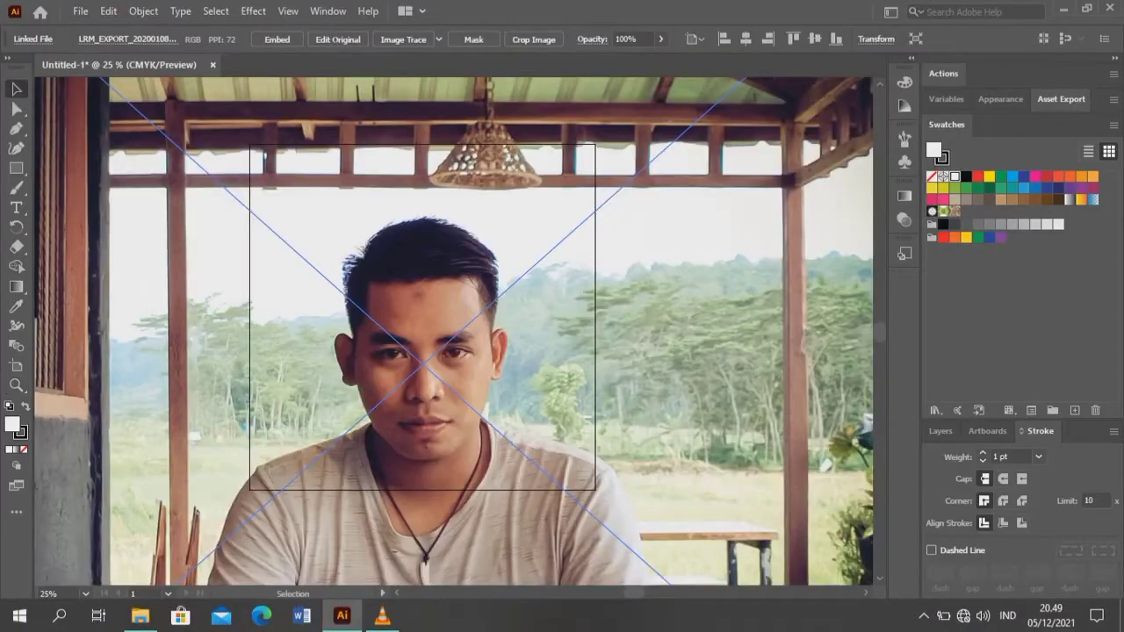
- Add Layer 2 above the locked photo layer and zoom in on the man's face
key(ctrl+minus)
key(ctrl+minus)
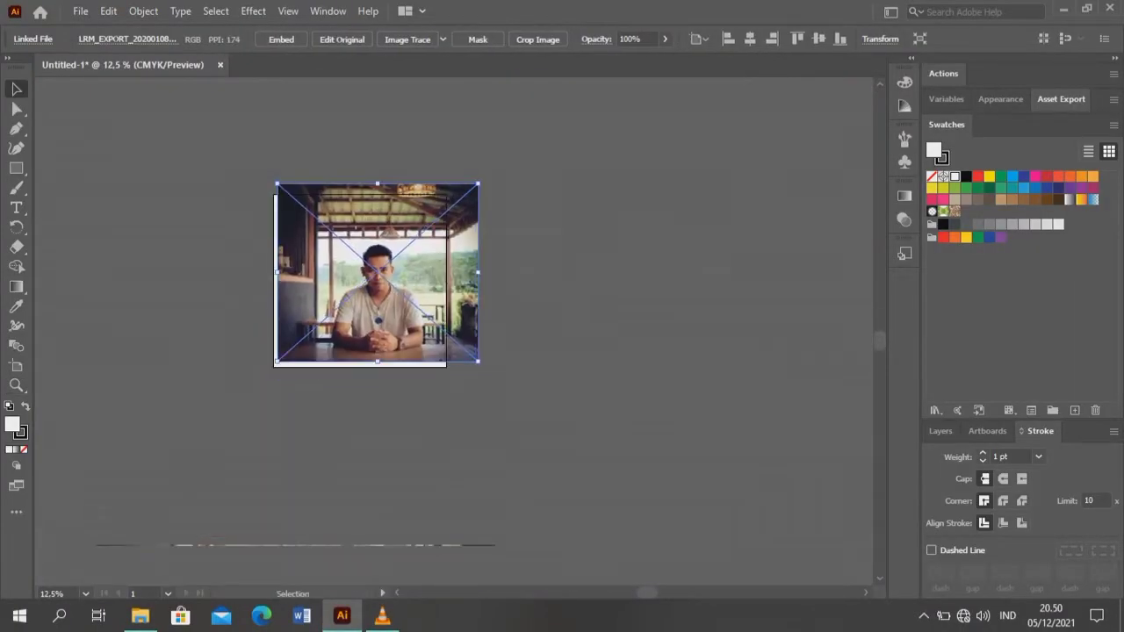
key(ctrl+shift+a)
key(F7)
key(ctrl+l)
key(z)
key(ctrl+1)
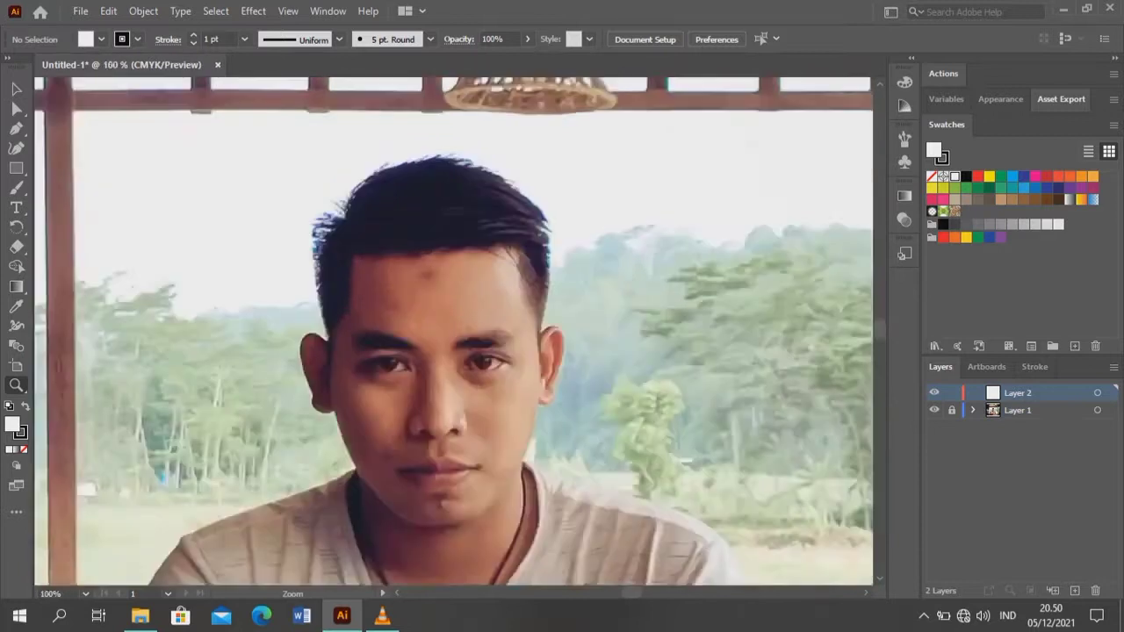
key(ctrl+plus)
key(ctrl+F10)
- Trace the left side of the face from the hairline down to the chin
scroll(454, 330, down, 1)
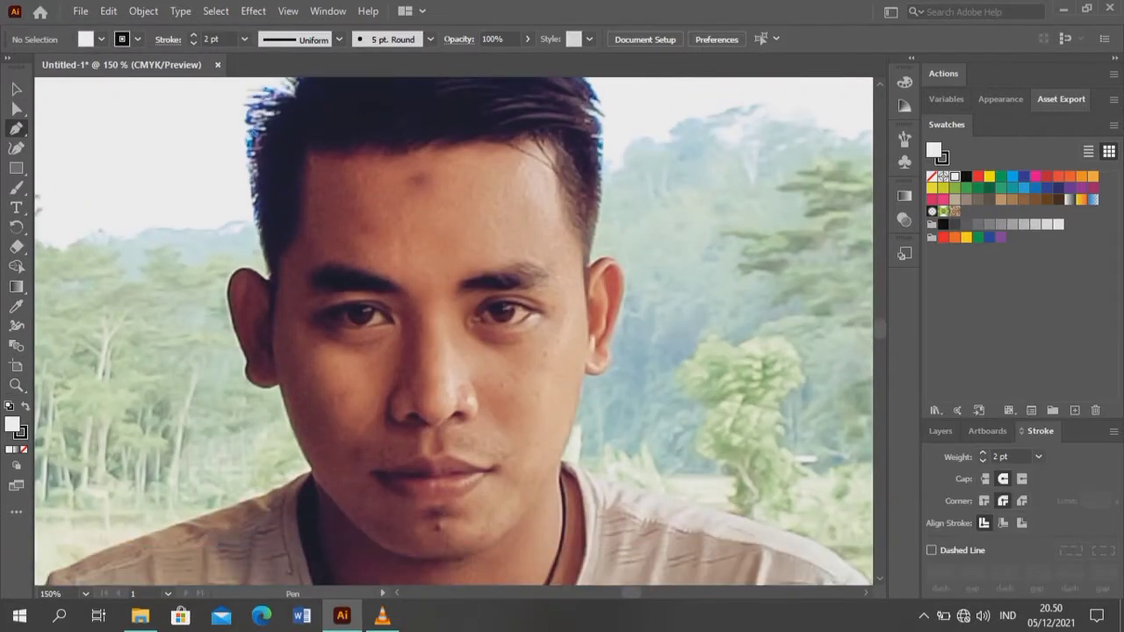
click(303, 155)
drag(278, 254, 248, 283)
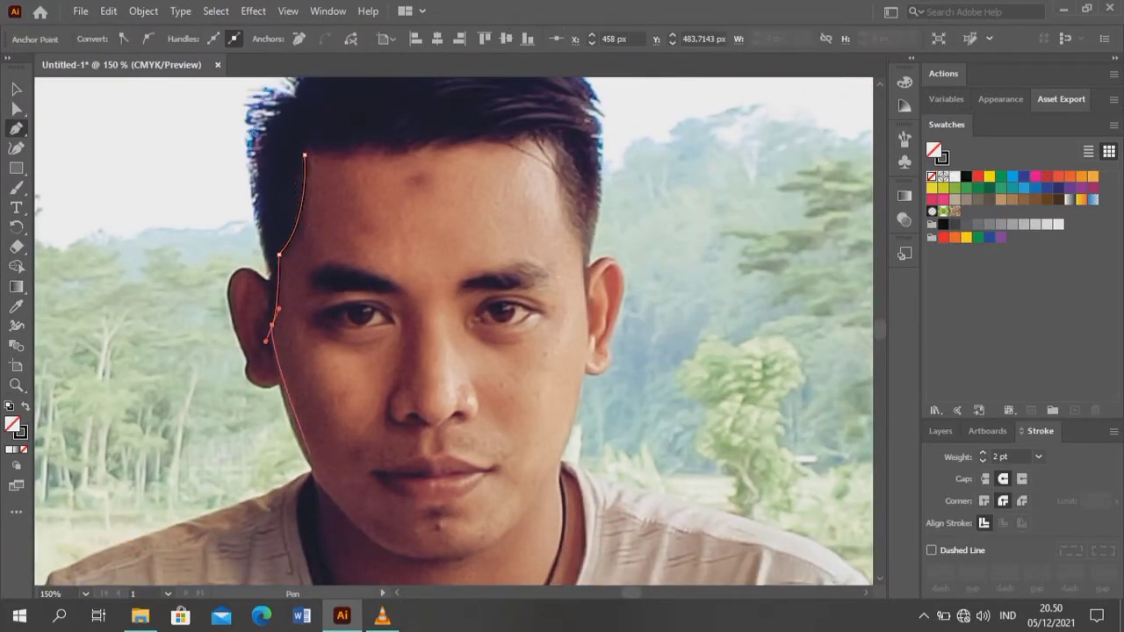
scroll(330, 483, down, 1)
drag(329, 456, 360, 487)
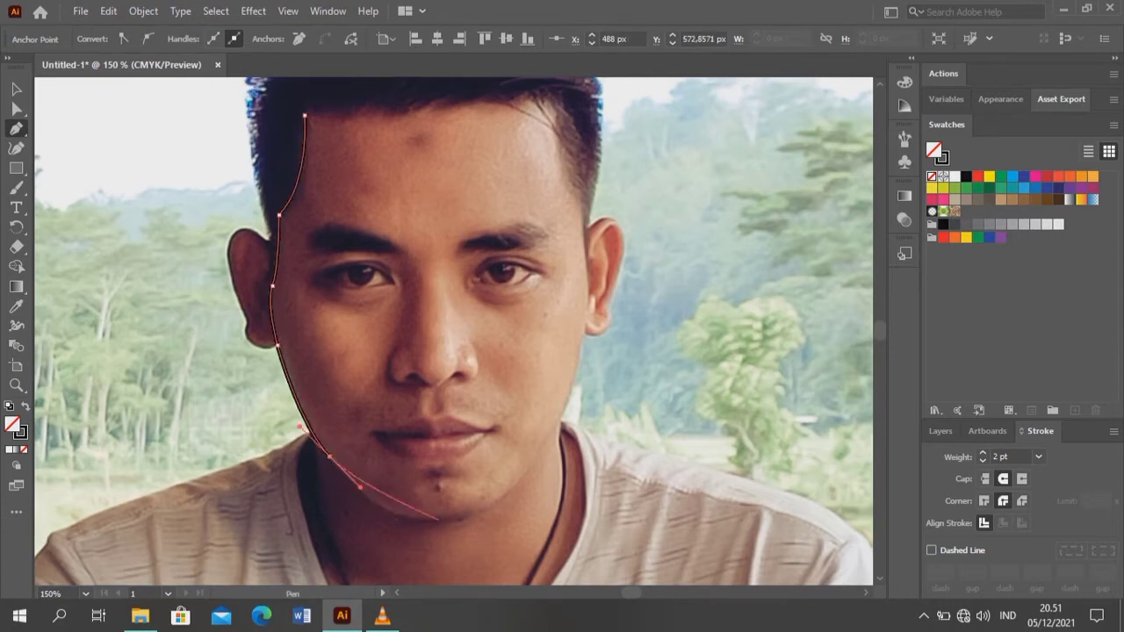
drag(437, 522, 494, 521)
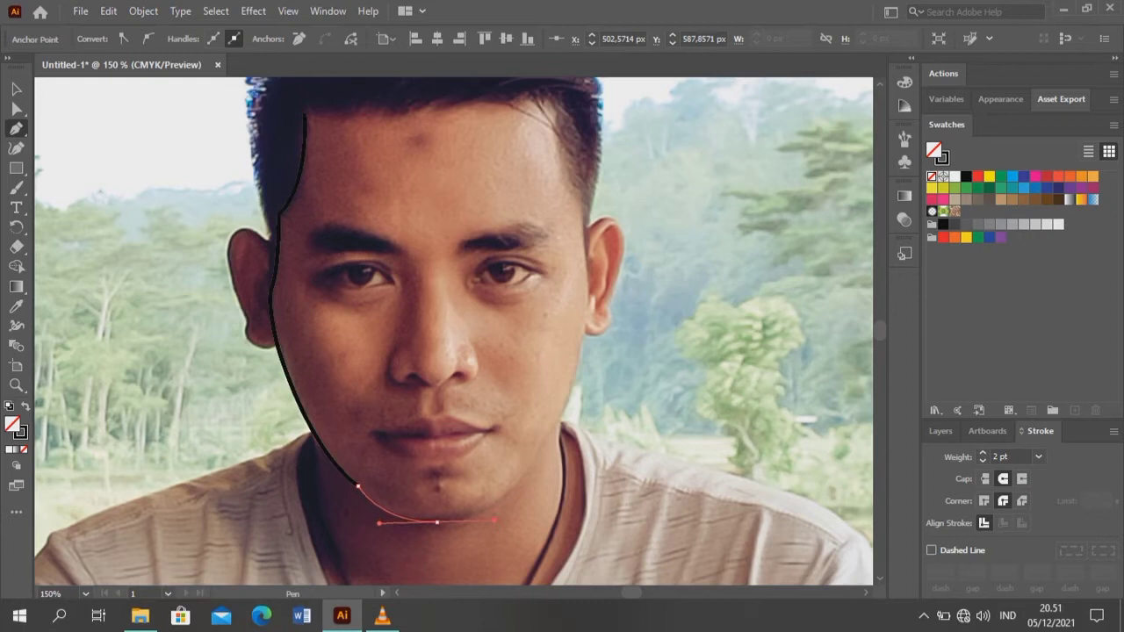
- Continue the outline up the right jaw to the temple and close the face path
drag(583, 326, 572, 419)
scroll(572, 420, up, 2)
click(553, 181)
scroll(553, 181, up, 1)
drag(304, 212, 393, 184)
scroll(454, 331, up, 3)
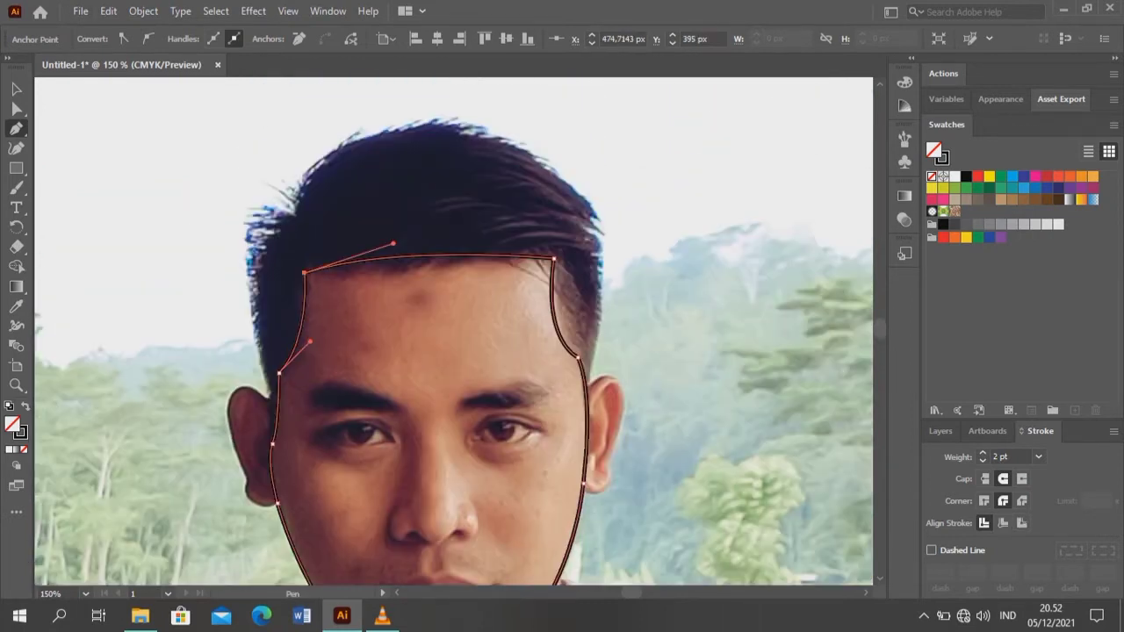
key(v)
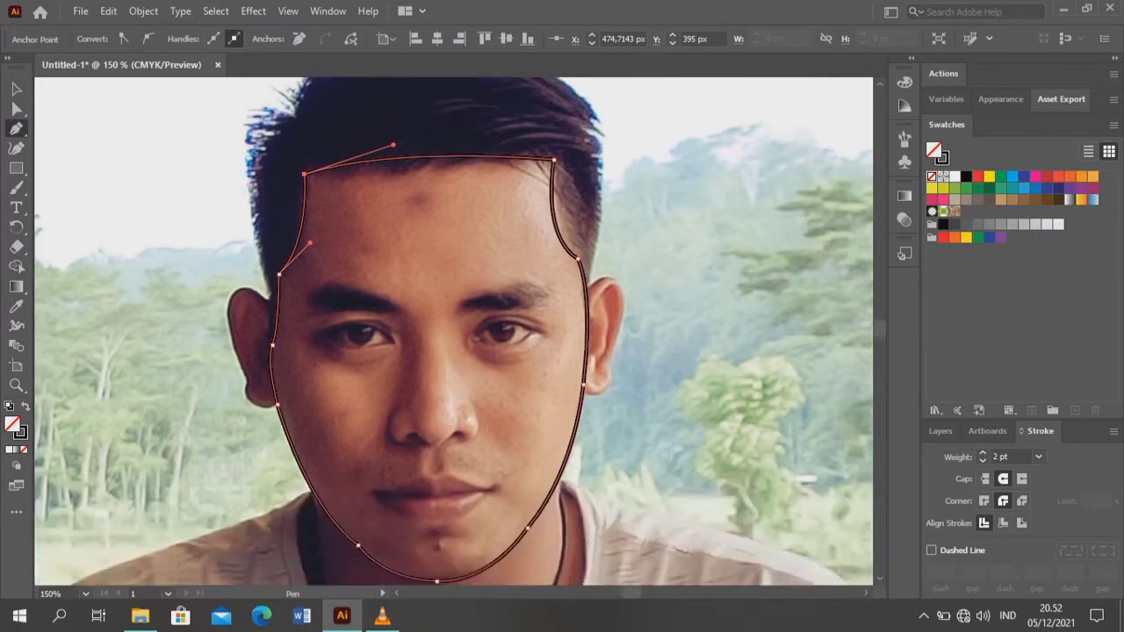
key(ctrl+shift+a)
scroll(454, 331, up, 2)
- Draw the hair outline over the top of the head with a sharp corner tip
scroll(453, 331, down, 1)
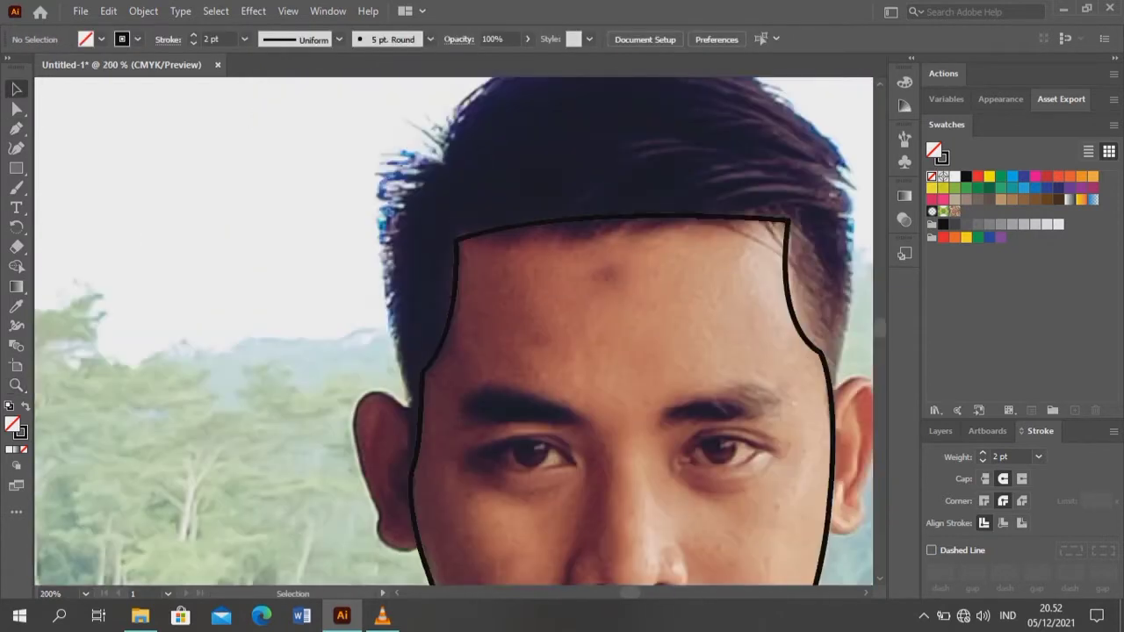
key(v)
key(ctrl+a)
key(ctrl+shift+a)
key(p)
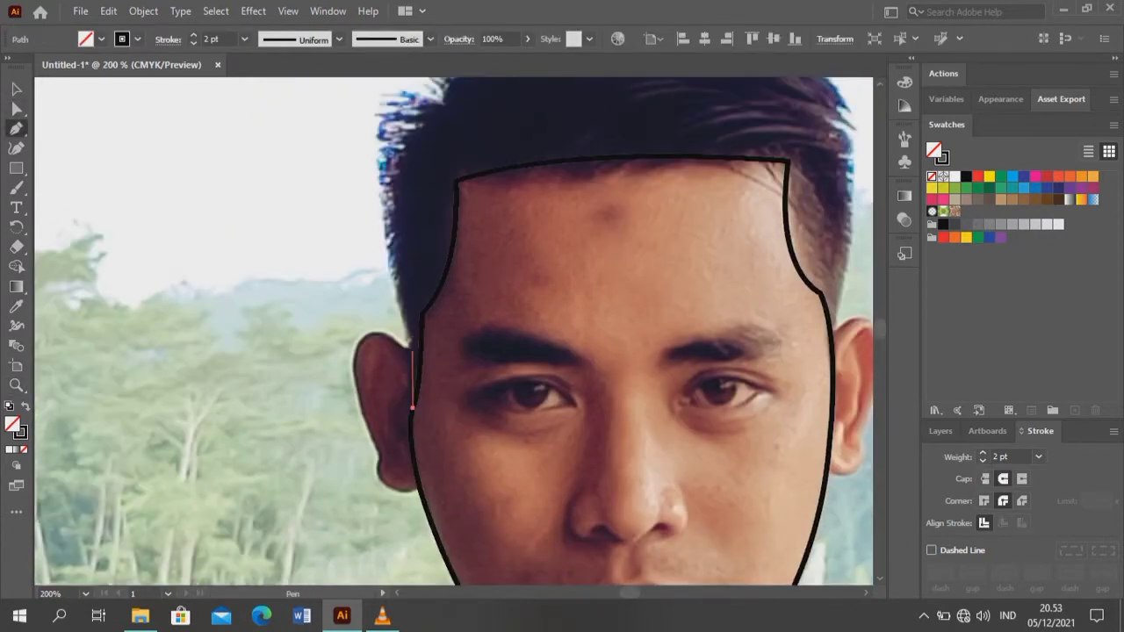
click(411, 407)
scroll(411, 408, up, 3)
drag(444, 221, 539, 258)
drag(448, 184, 667, 225)
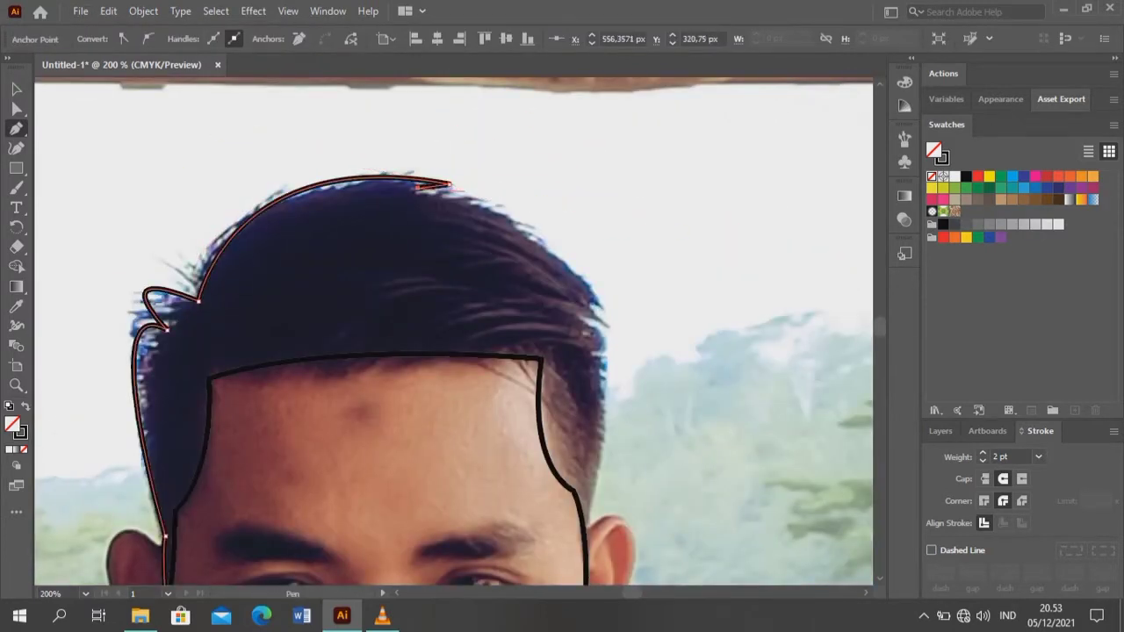
drag(537, 226, 481, 193)
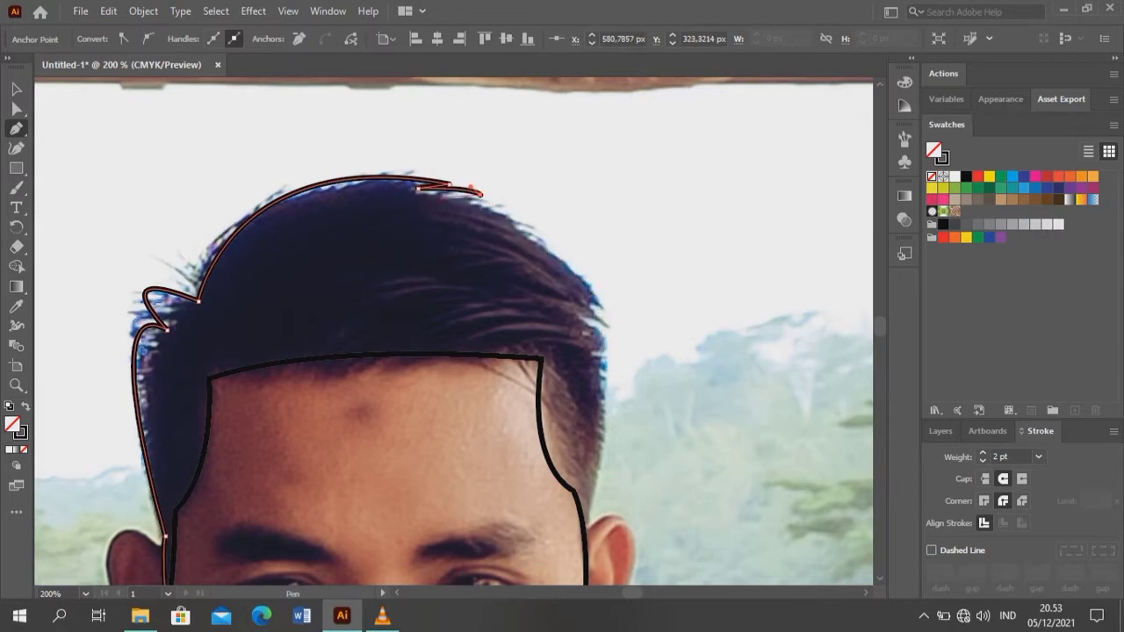
click(528, 226)
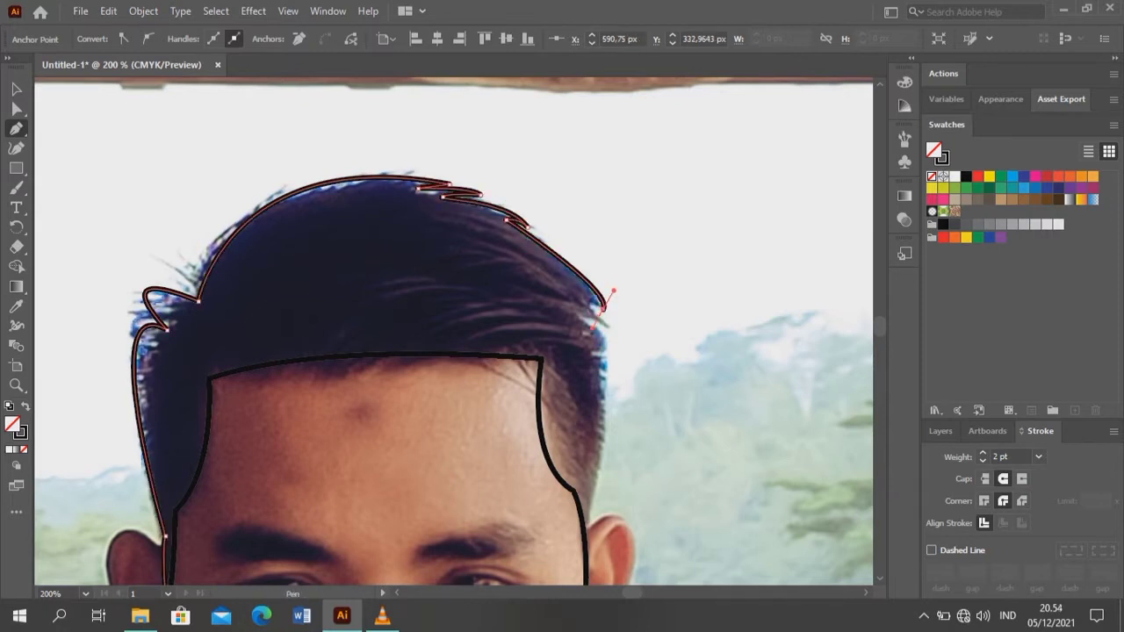
- Draw the hairline path from the right temple across the forehead
scroll(592, 361, down, 2)
drag(583, 450, 544, 579)
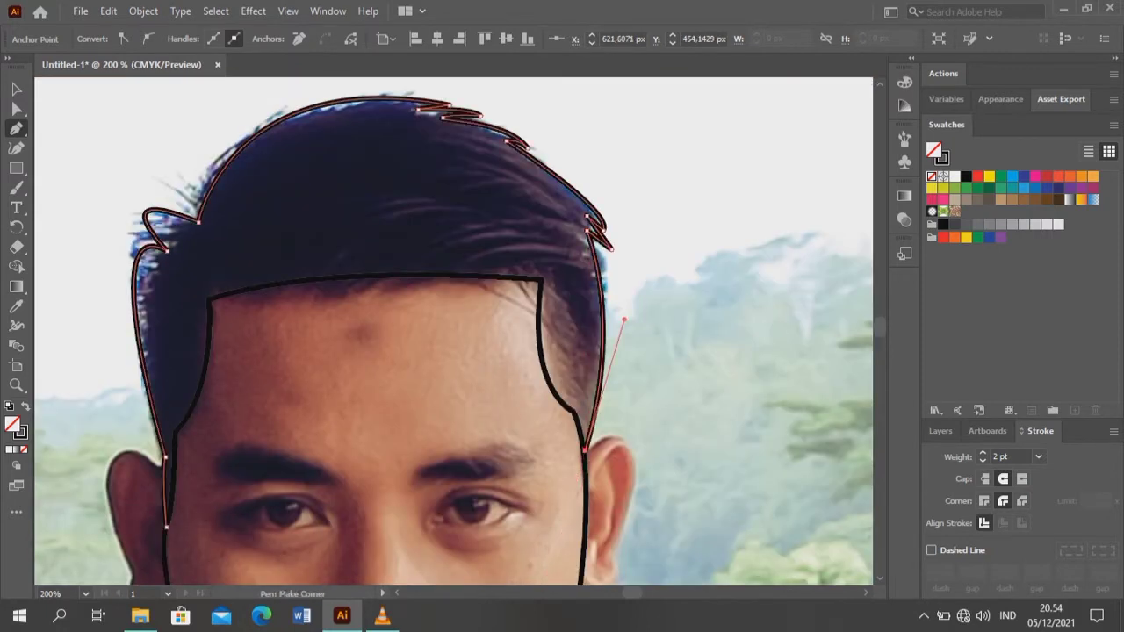
key(z)
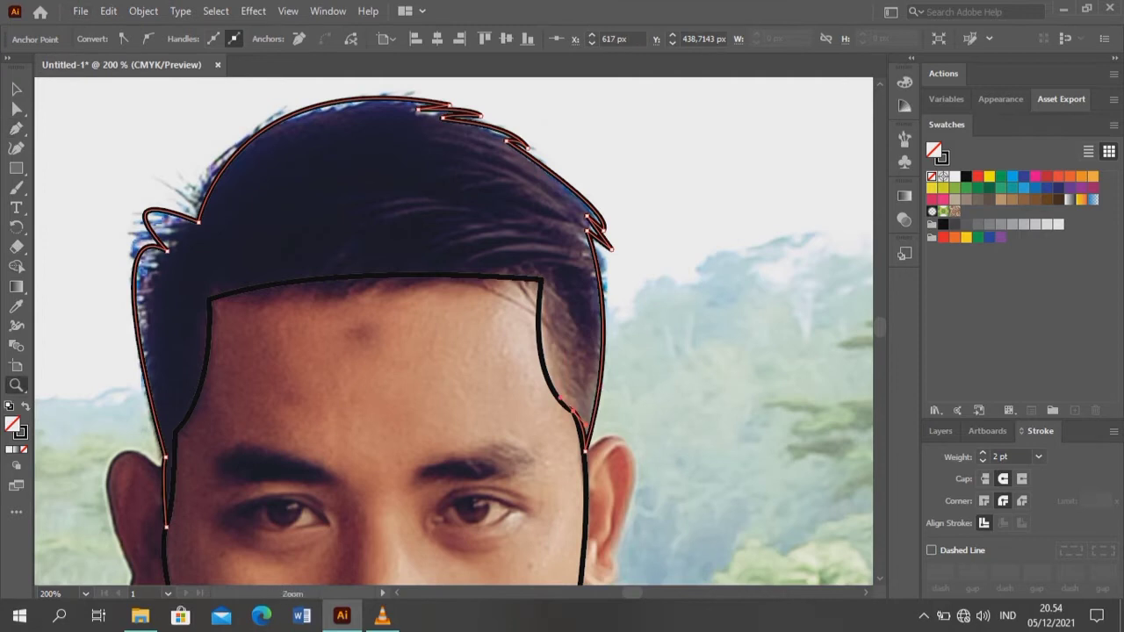
click(549, 280)
drag(209, 299, 176, 326)
key(ctrl+z)
click(474, 288)
drag(384, 291, 309, 312)
drag(209, 300, 140, 323)
- Finish the hair down the left temple and outline the right ear
scroll(175, 351, down, 2)
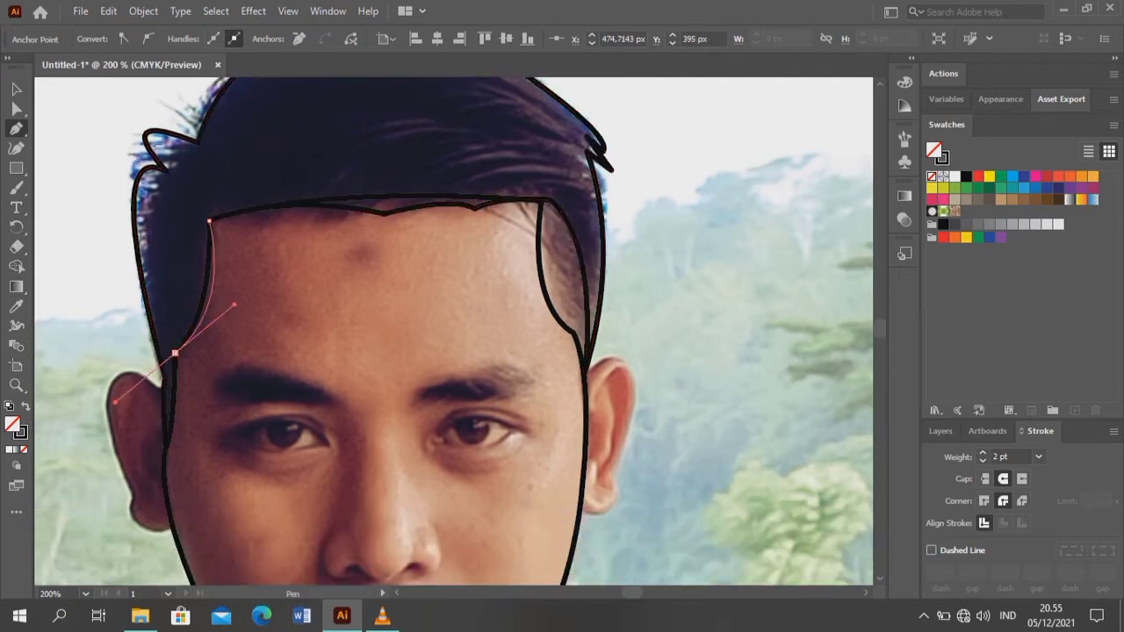
click(176, 334)
scroll(562, 351, down, 2)
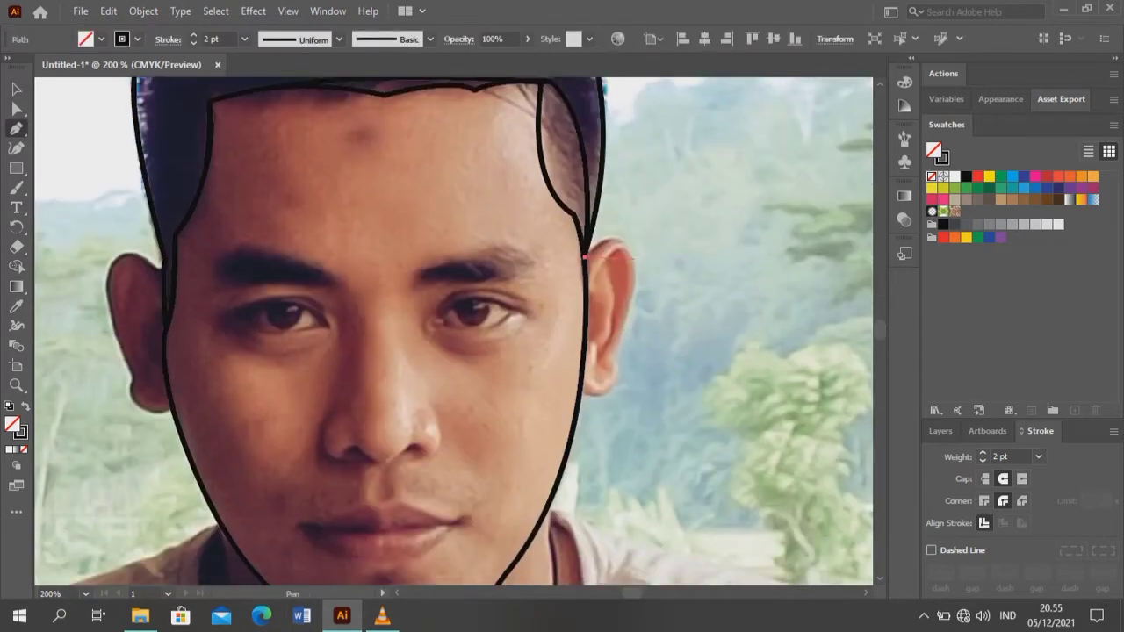
click(585, 257)
drag(628, 256, 623, 351)
click(616, 356)
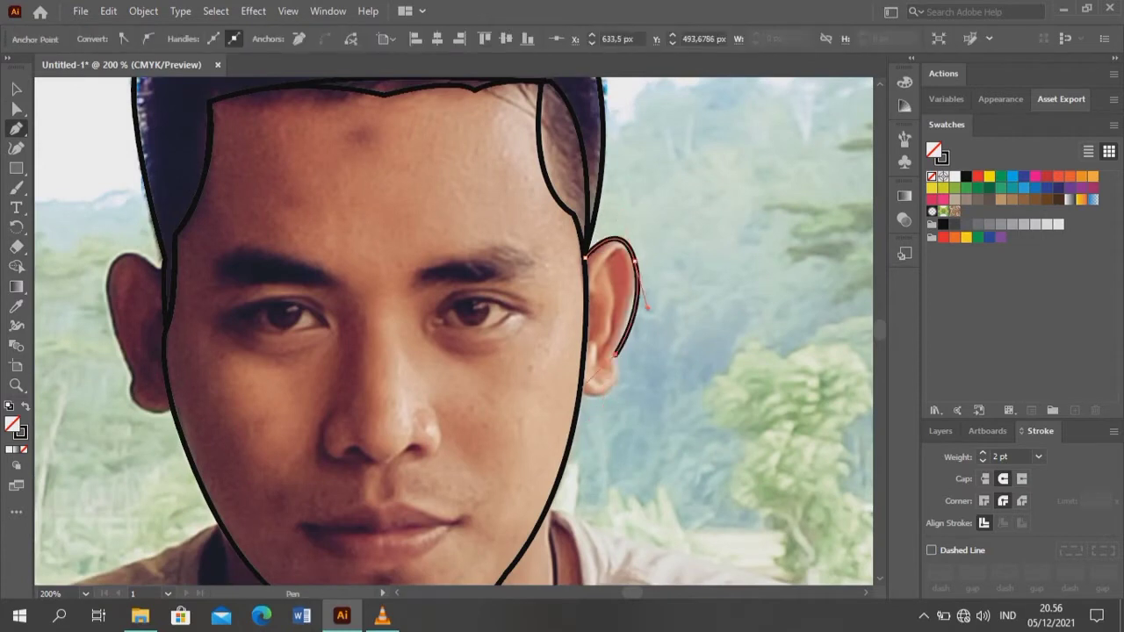
- Outline the left ear with a curved path and zoom in on the eyes
scroll(439, 351, down, 1)
click(162, 233)
drag(104, 234, 80, 284)
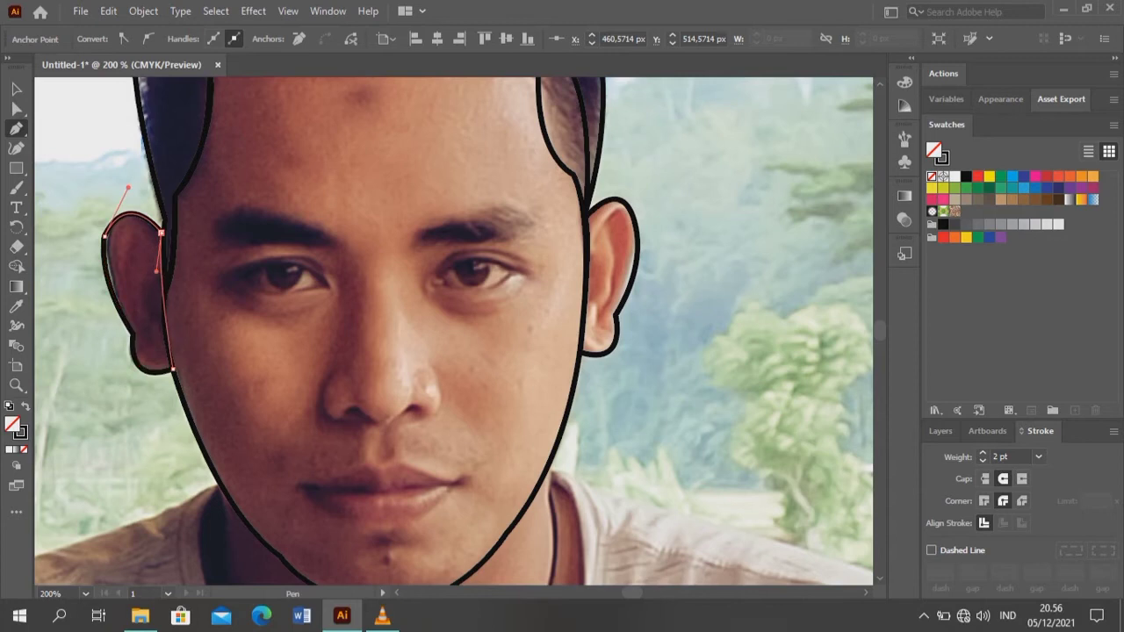
scroll(173, 369, down, 3)
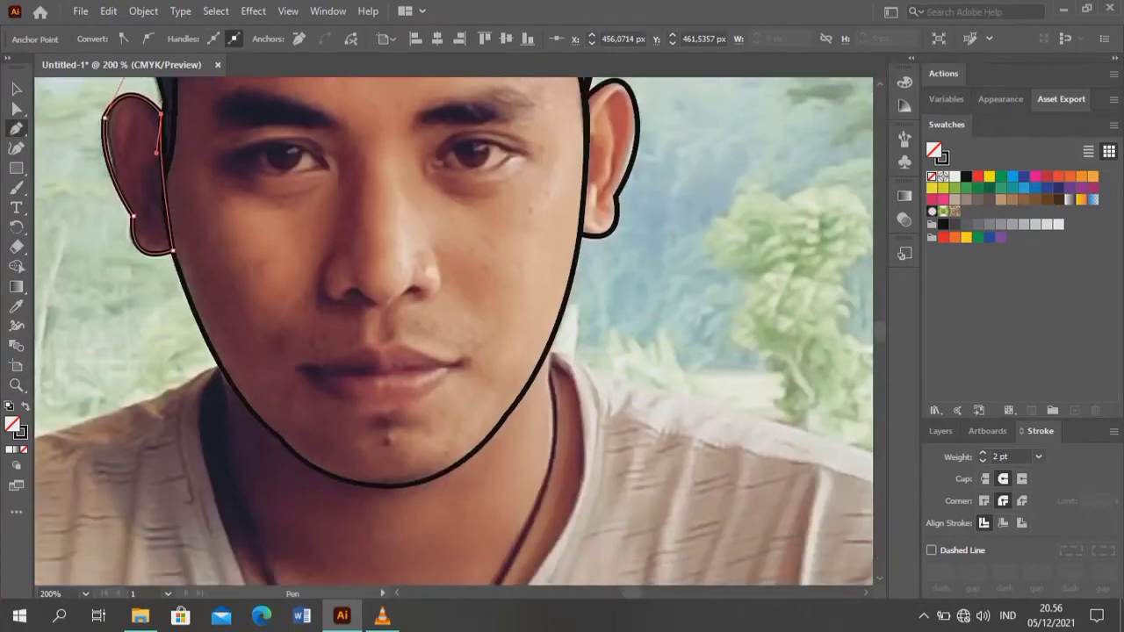
key(ctrl+plus)
key(ctrl+plus)
- Place round pupils on both eyes and draw a curved arc over each eye
key(l)
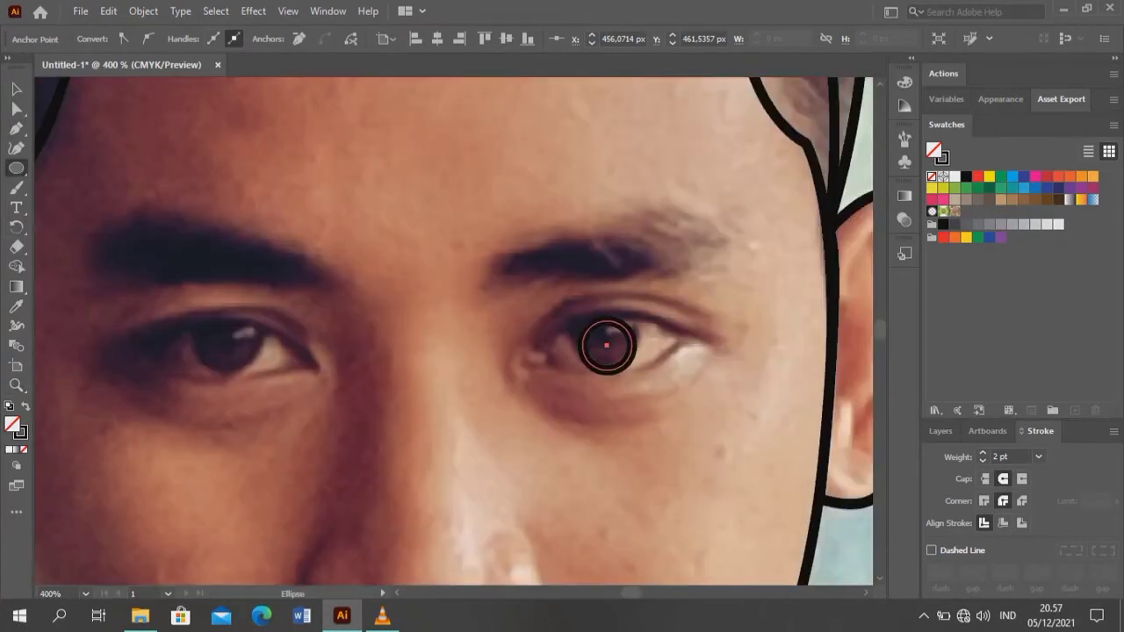
key(v)
mouse_move(607, 345)
mouse_down()
mouse_move(607, 333)
mouse_move(180, 366)
mouse_move(230, 343)
mouse_up()
key(ctrl+shift+a)
key(p)
click(108, 360)
drag(325, 371, 399, 495)
click(511, 361)
drag(725, 347, 828, 413)
- Draw thick 5 pt eyebrows, redrawing the faulty left eyebrow
click(107, 239)
click(313, 276)
click(489, 290)
drag(728, 252, 755, 255)
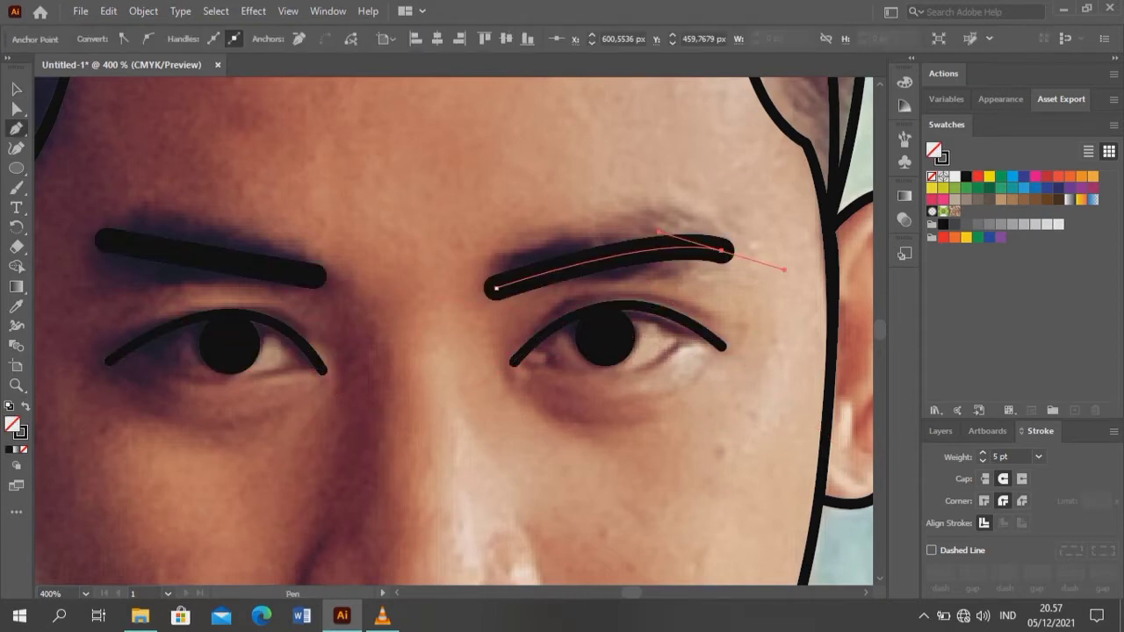
key(v)
key(Delete)
key(p)
click(110, 258)
drag(263, 246, 376, 313)
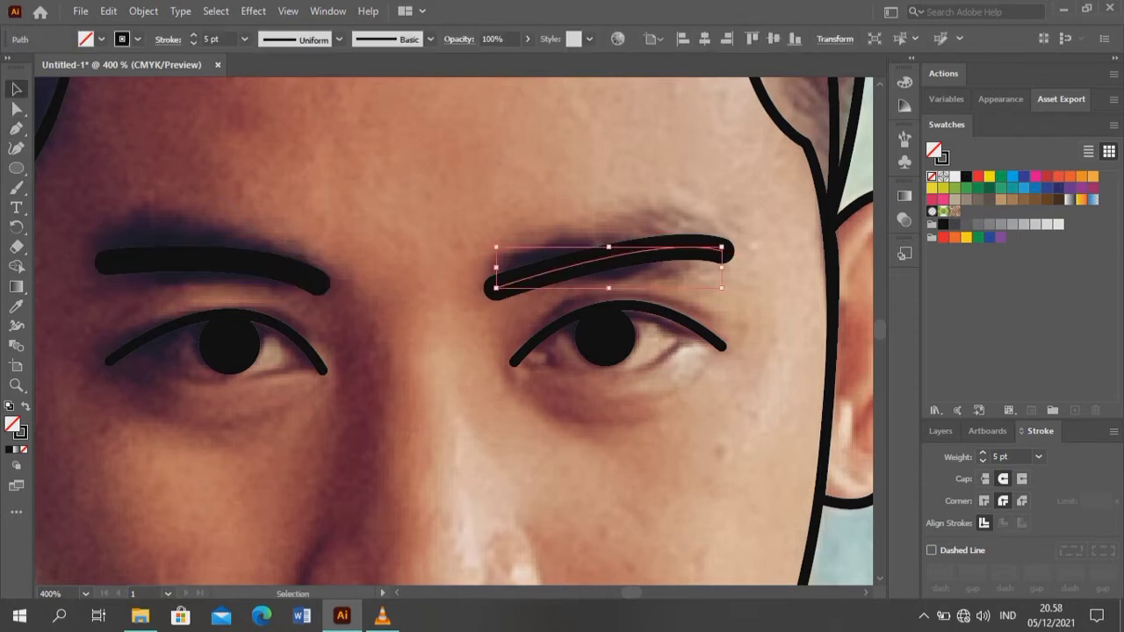
- Draw the curved nose stroke
scroll(439, 351, down, 5)
key(p)
click(390, 176)
click(334, 362)
drag(358, 459, 395, 474)
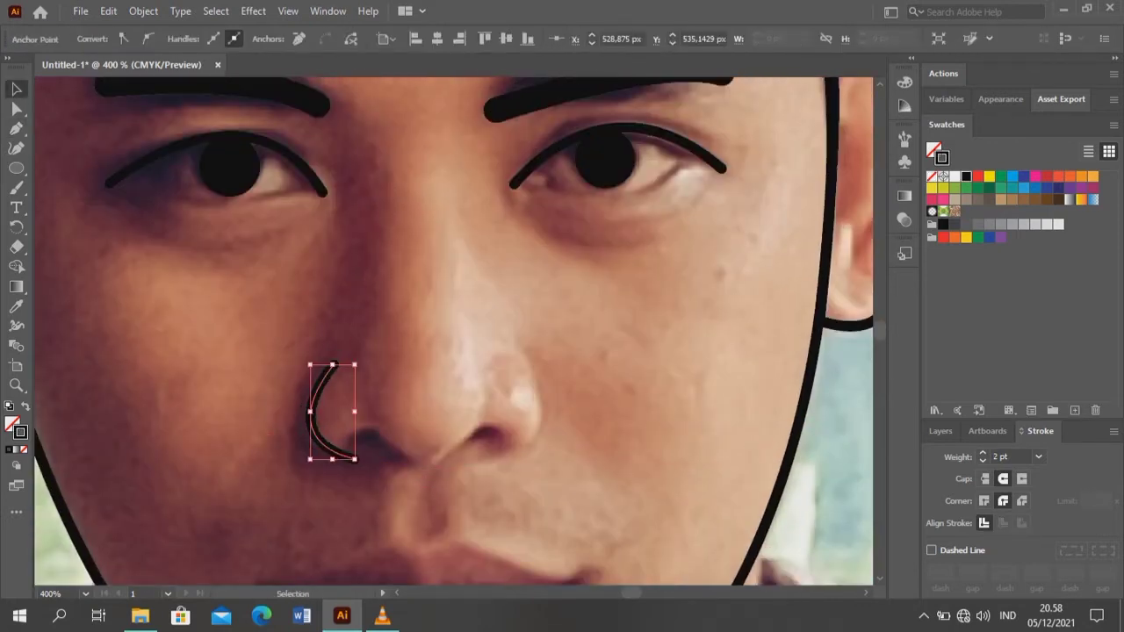
click(450, 191)
- Draw the mouth line between the lips and zoom out to the lower face
click(518, 450)
scroll(491, 351, down, 5)
click(264, 371)
click(577, 363)
key(ctrl+minus)
key(ctrl+minus)
key(ctrl+minus)
key(ctrl+minus)
click(940, 431)
click(933, 410)
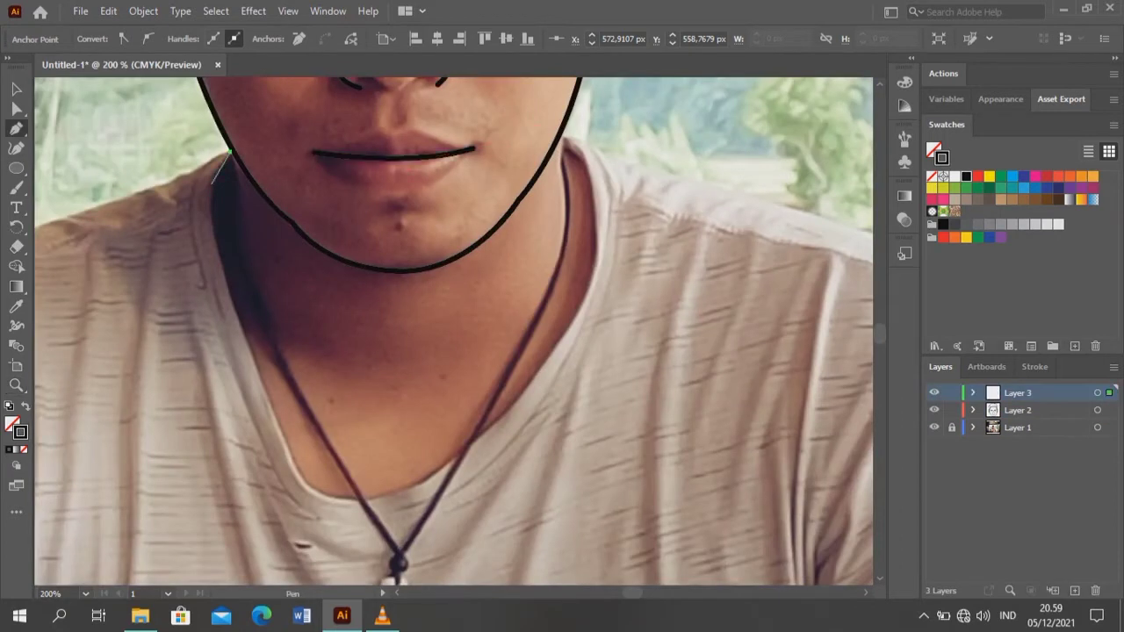
- Draw a closed neck outline from the jaw down to the T-shirt neckline
drag(247, 342, 309, 457)
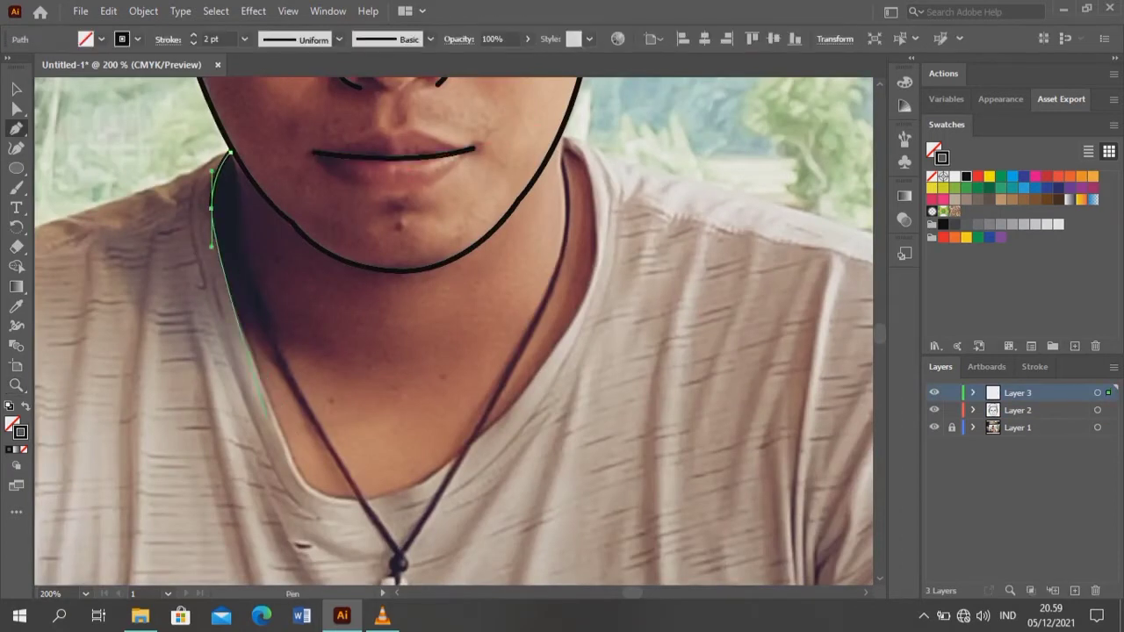
click(321, 498)
drag(550, 350, 566, 313)
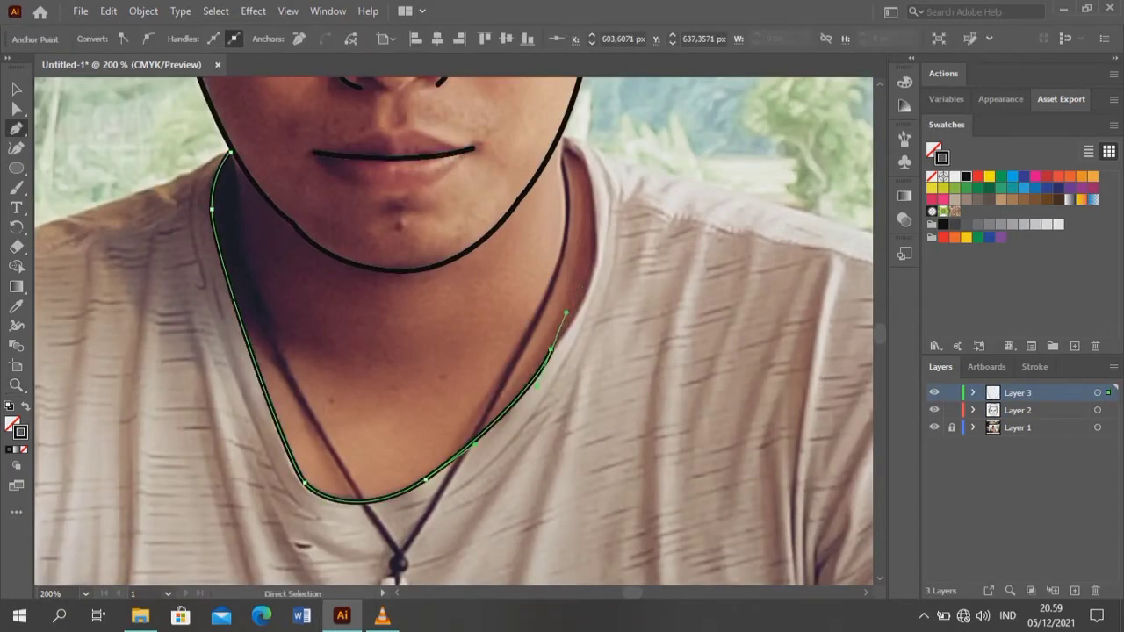
drag(596, 260, 596, 235)
drag(568, 149, 595, 141)
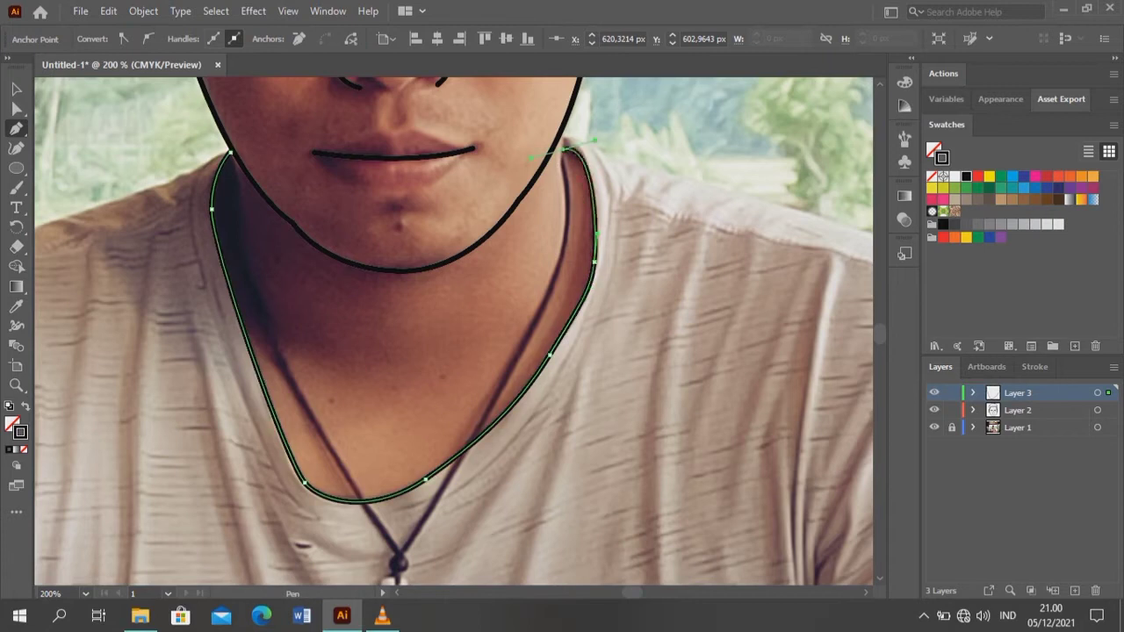
click(229, 154)
- Bend the neck outline's top edge into the chin curve
scroll(456, 334, up, 5)
scroll(457, 333, down, 3)
drag(395, 391, 400, 514)
scroll(515, 261, down, 2)
scroll(515, 261, down, 2)
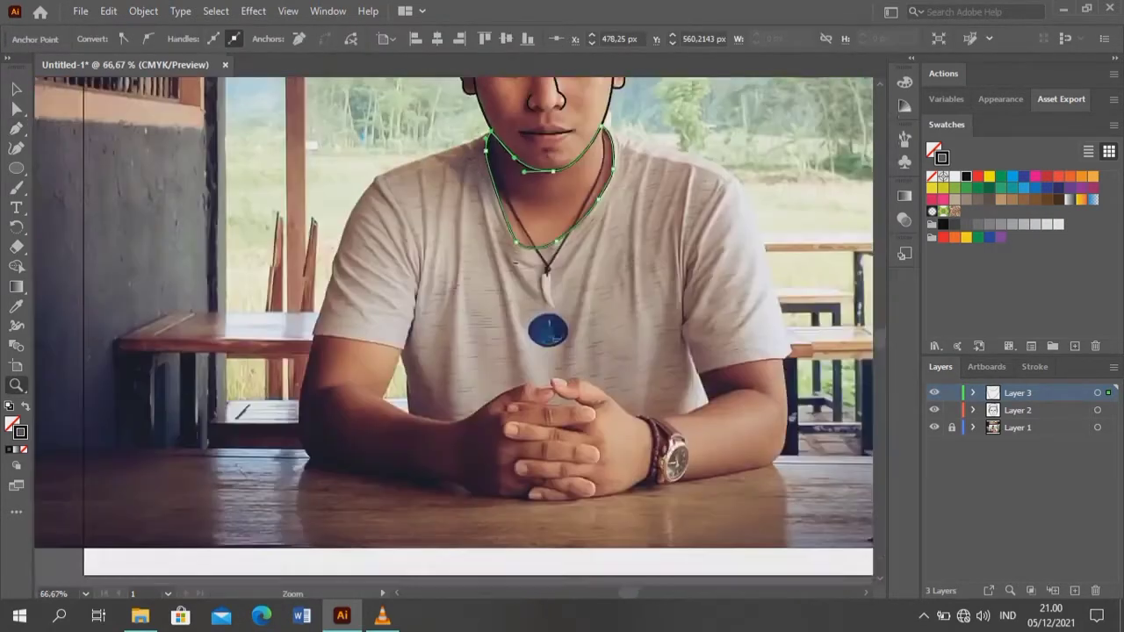
scroll(456, 333, up, 1)
scroll(457, 333, up, 3)
key(p)
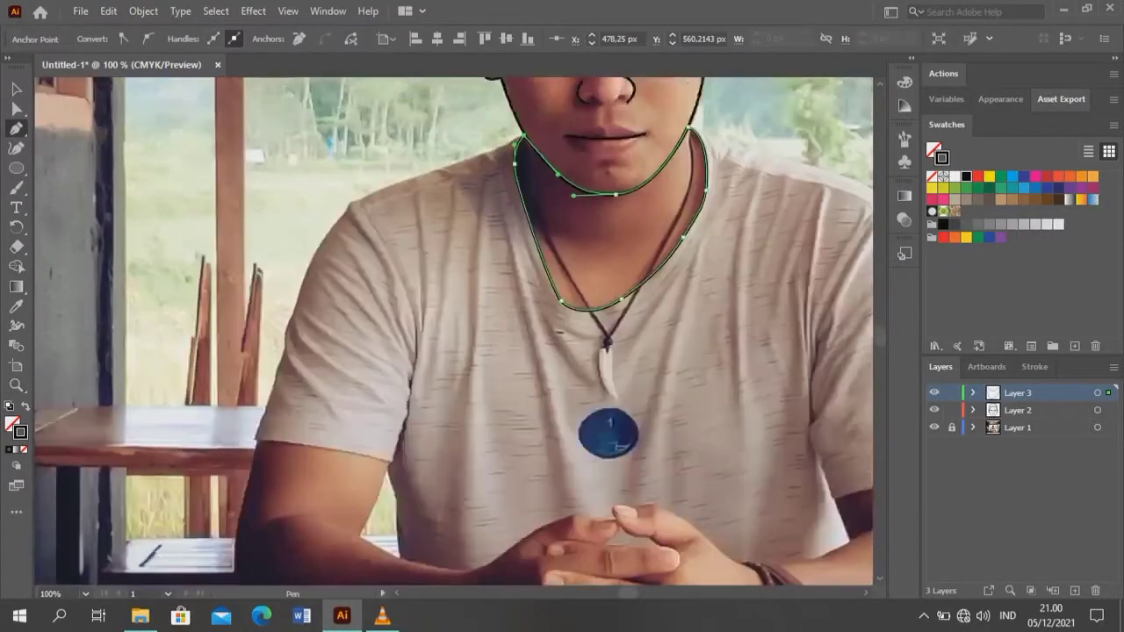
scroll(609, 432, up, 2)
key(ctrl+shift+a)
scroll(608, 432, down, 1)
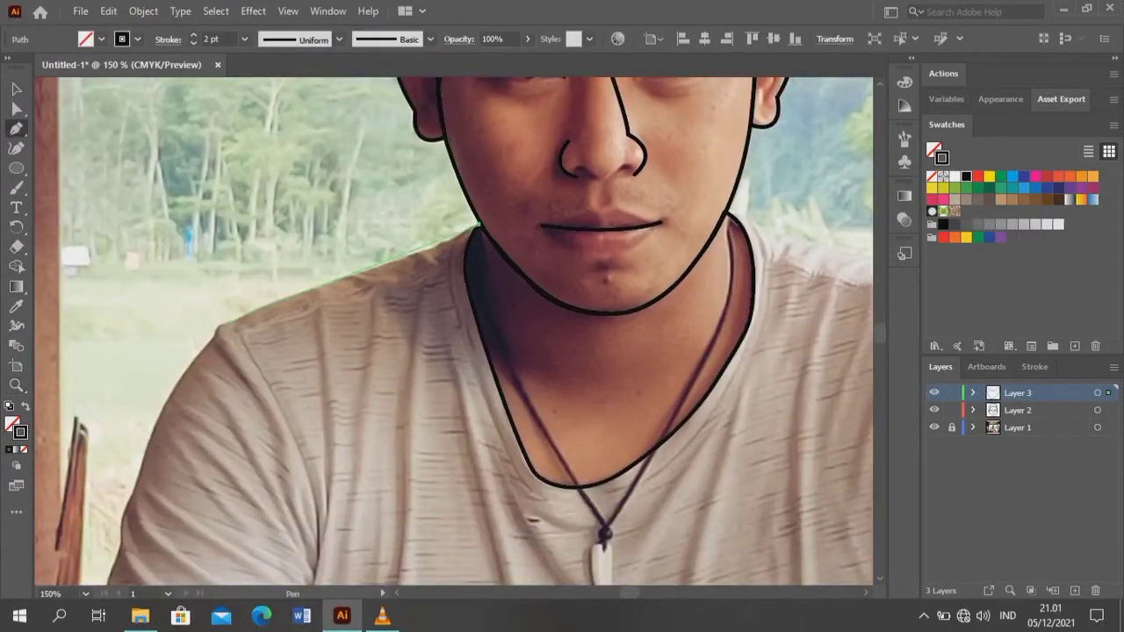
- Trace the shirt from the jaw-neck corner over the shoulder, down the sleeve and along the forearm
drag(478, 227, 449, 238)
scroll(230, 323, down, 3)
drag(132, 347, 121, 426)
scroll(121, 425, down, 2)
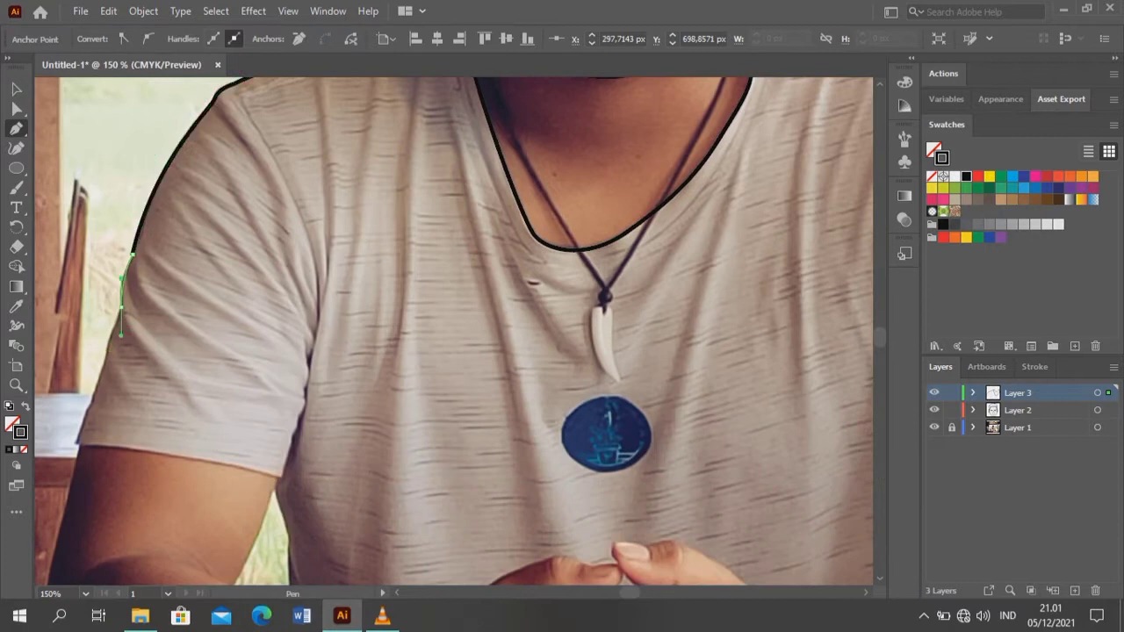
scroll(420, 391, down, 2)
click(279, 402)
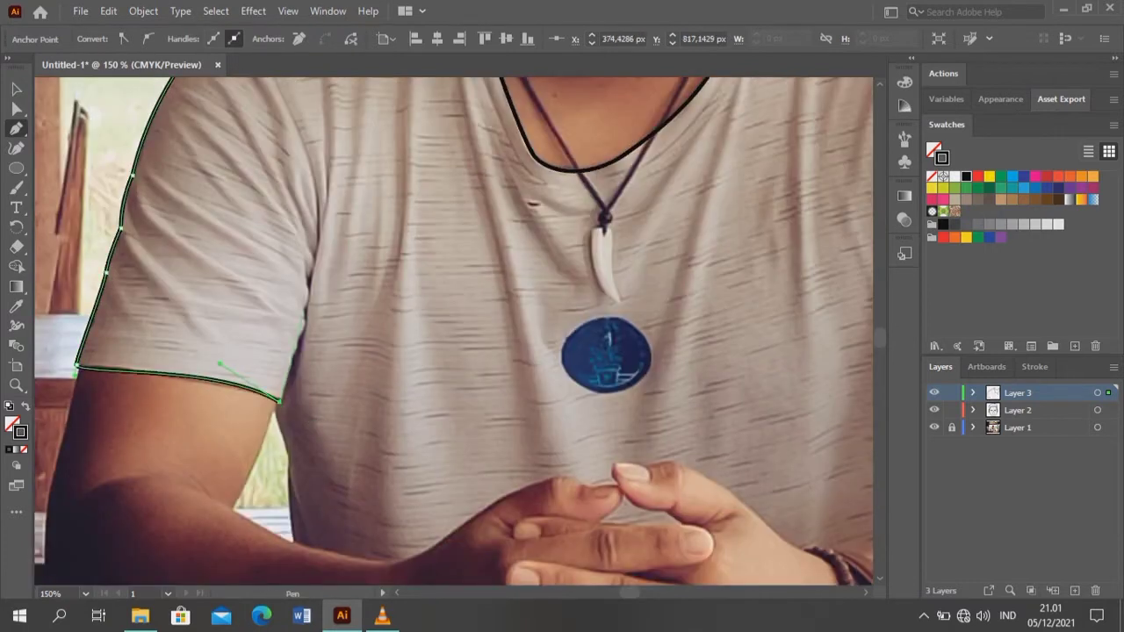
scroll(297, 334, down, 2)
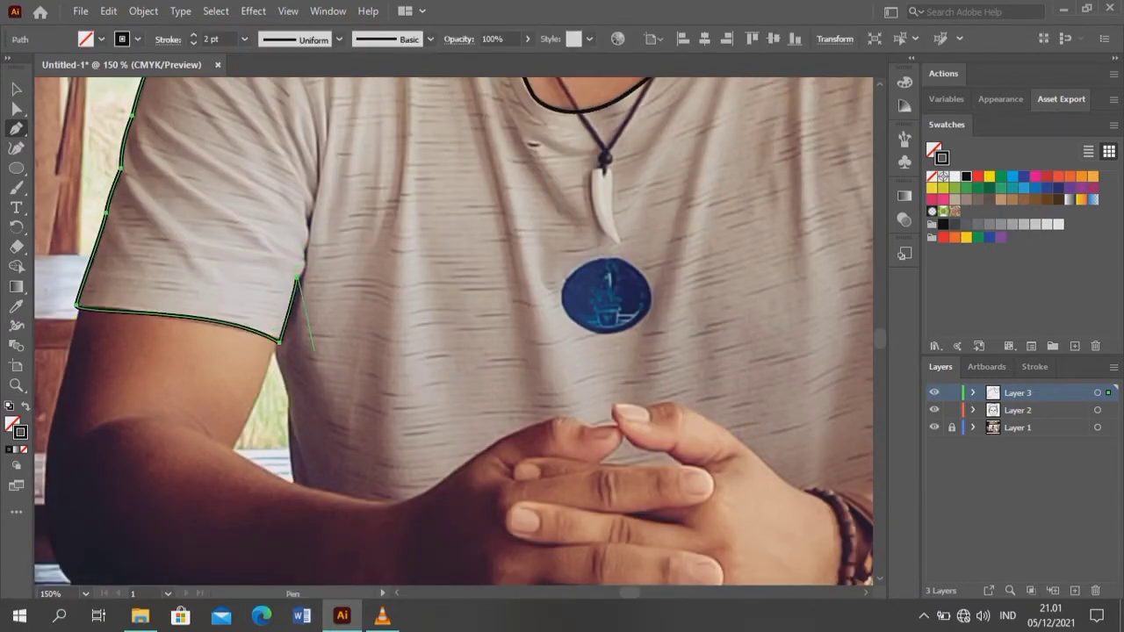
click(288, 395)
click(290, 479)
drag(397, 501, 443, 501)
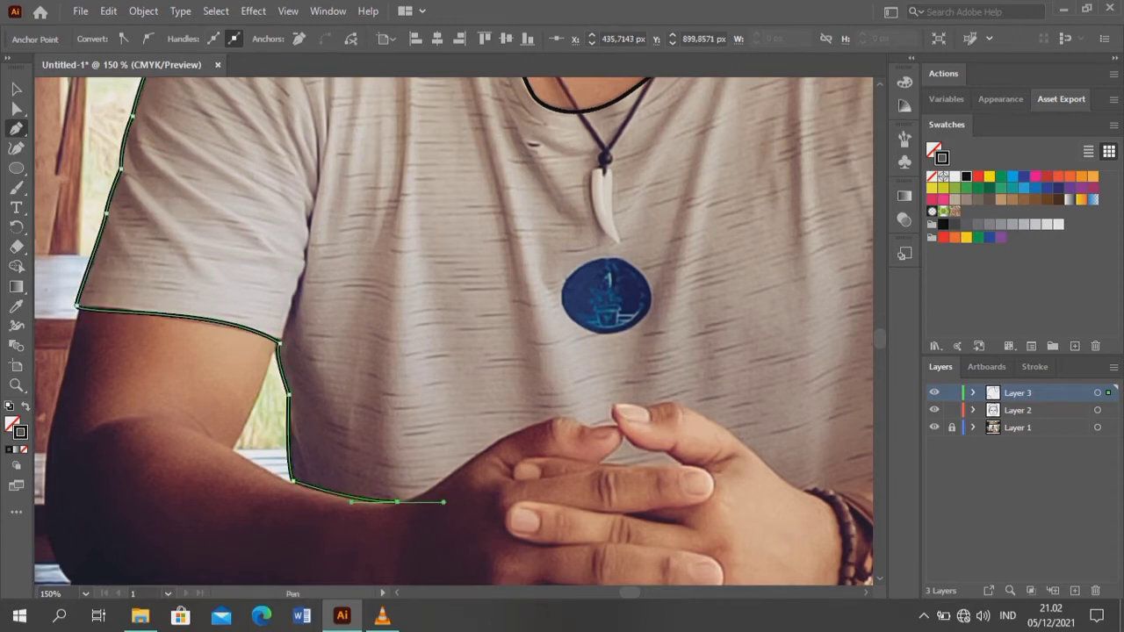
- Continue the shirt outline across the fingertips and along the right sleeve
click(560, 417)
click(587, 425)
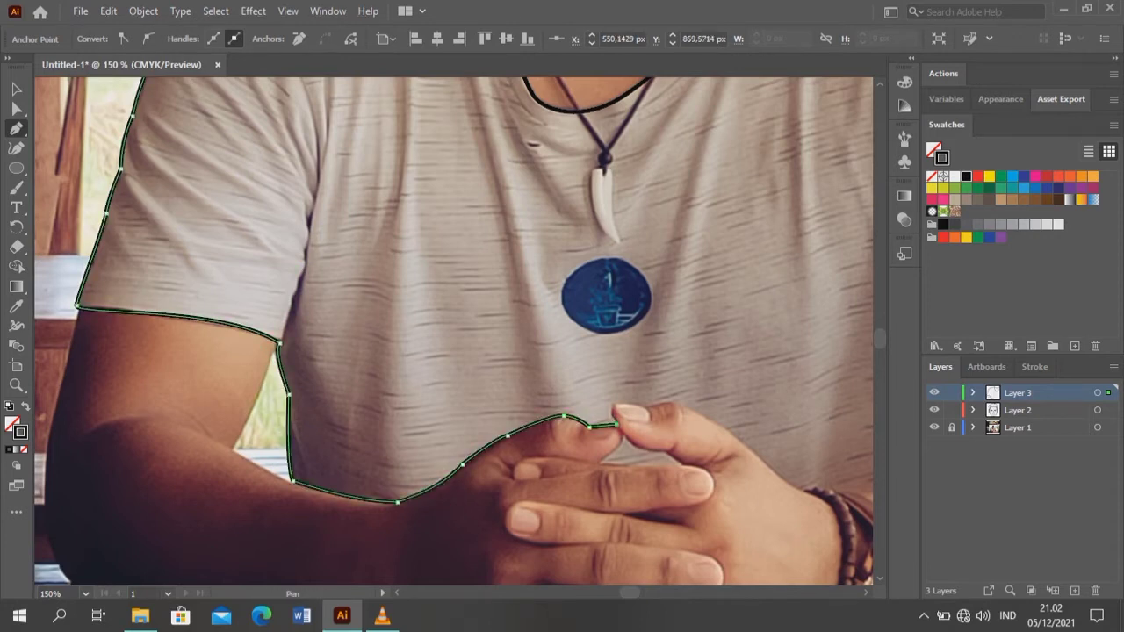
click(681, 419)
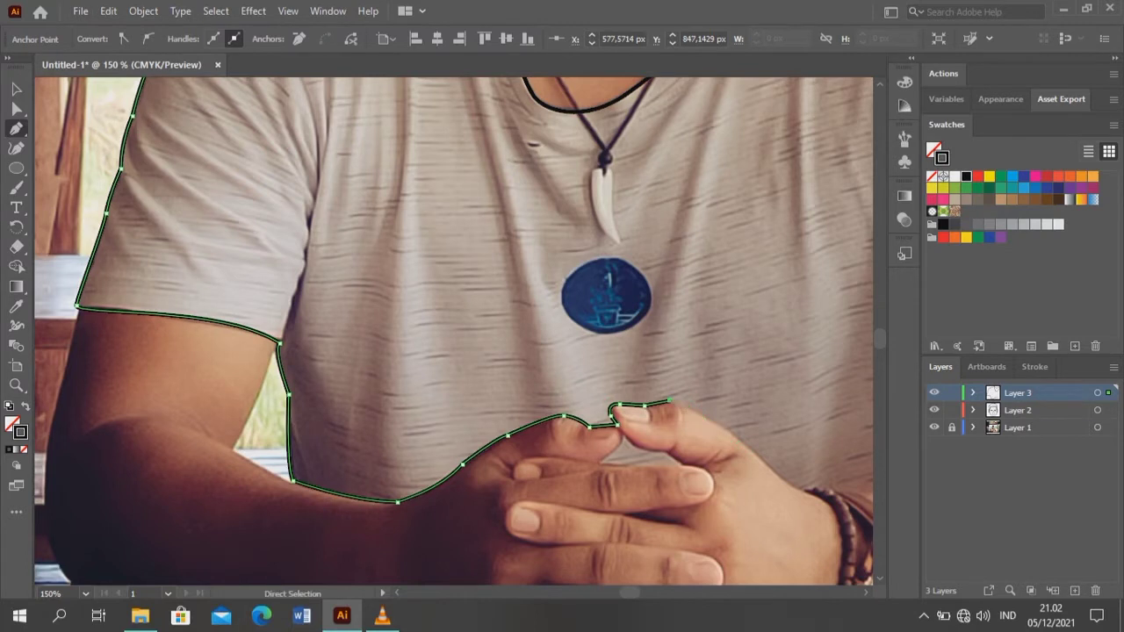
scroll(672, 582, right, 5)
scroll(672, 582, left, 3)
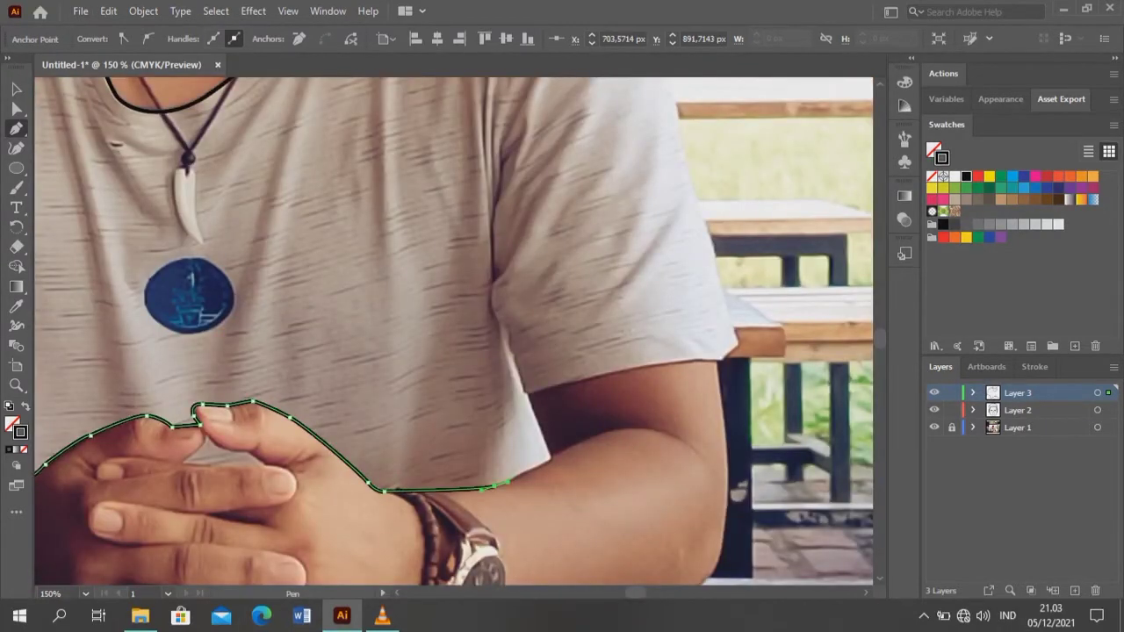
click(721, 360)
- Bring the shirt outline back up to the neck and close it with a curve
scroll(737, 412, up, 3)
scroll(682, 286, up, 1)
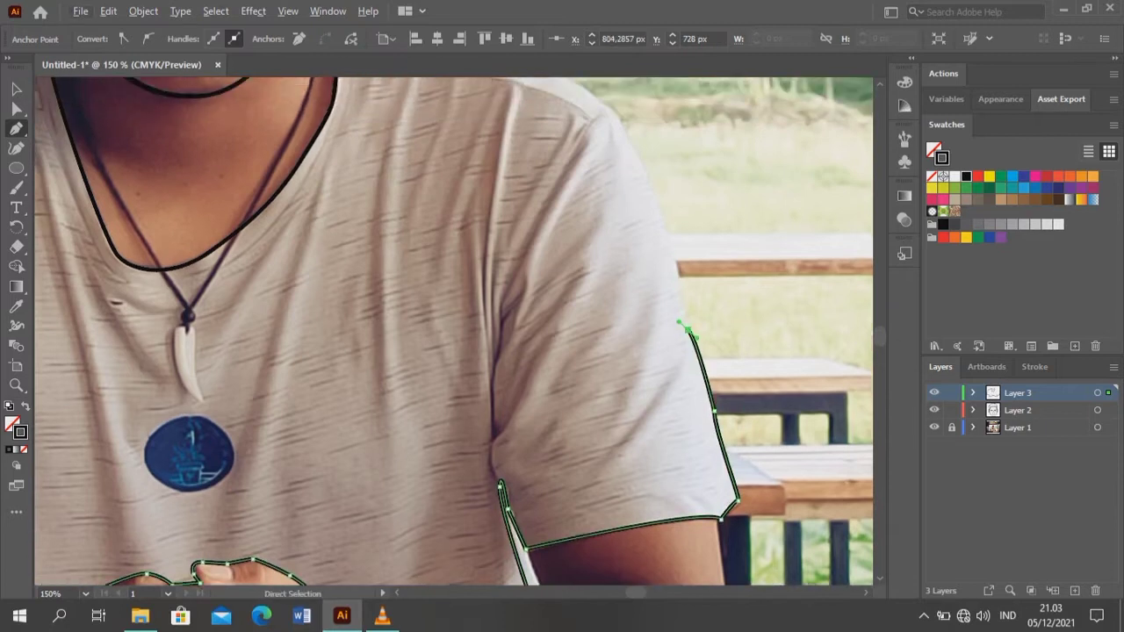
scroll(526, 158, up, 2)
drag(466, 125, 447, 117)
scroll(351, 140, up, 2)
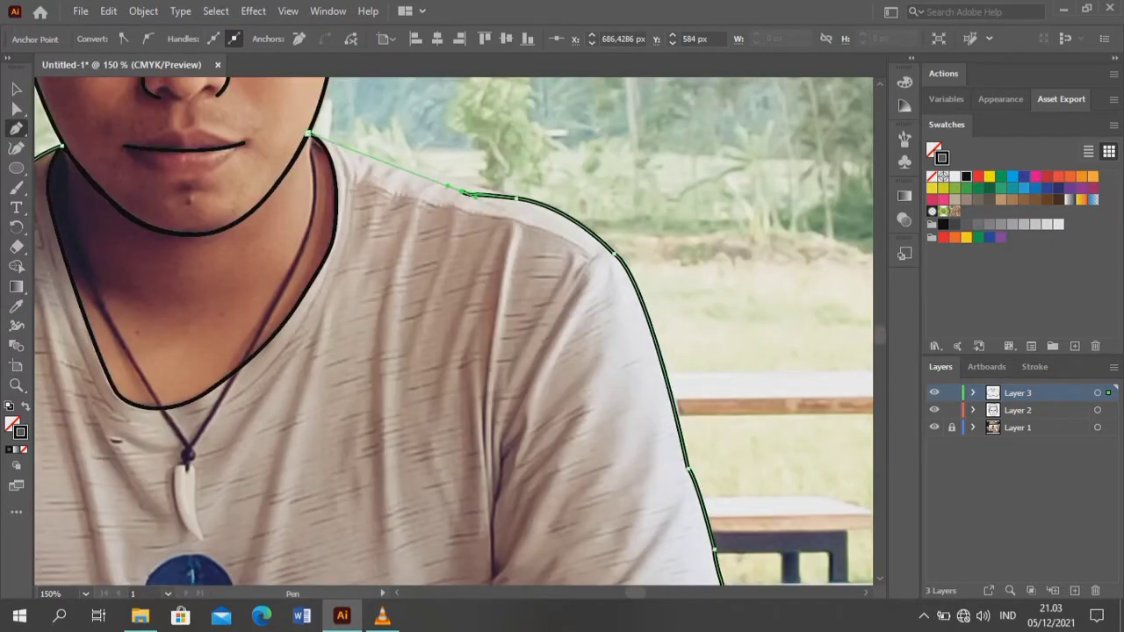
click(318, 135)
scroll(317, 136, left, 9)
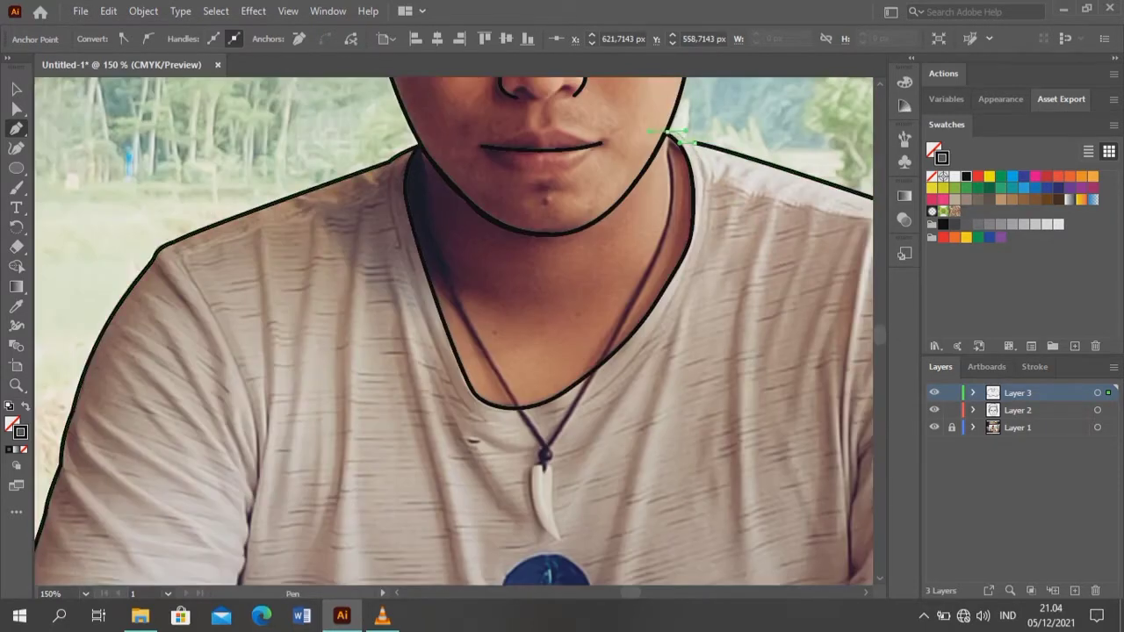
drag(417, 195, 571, 312)
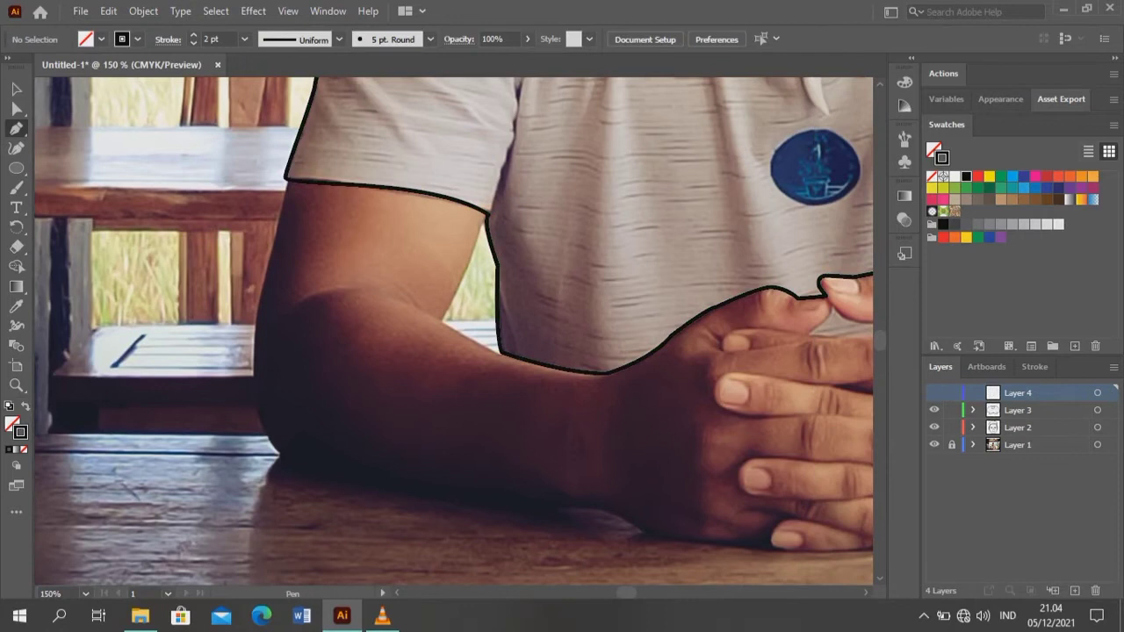
- Hide the shirt outline layer and begin outlining the forearm at the sleeve
click(934, 410)
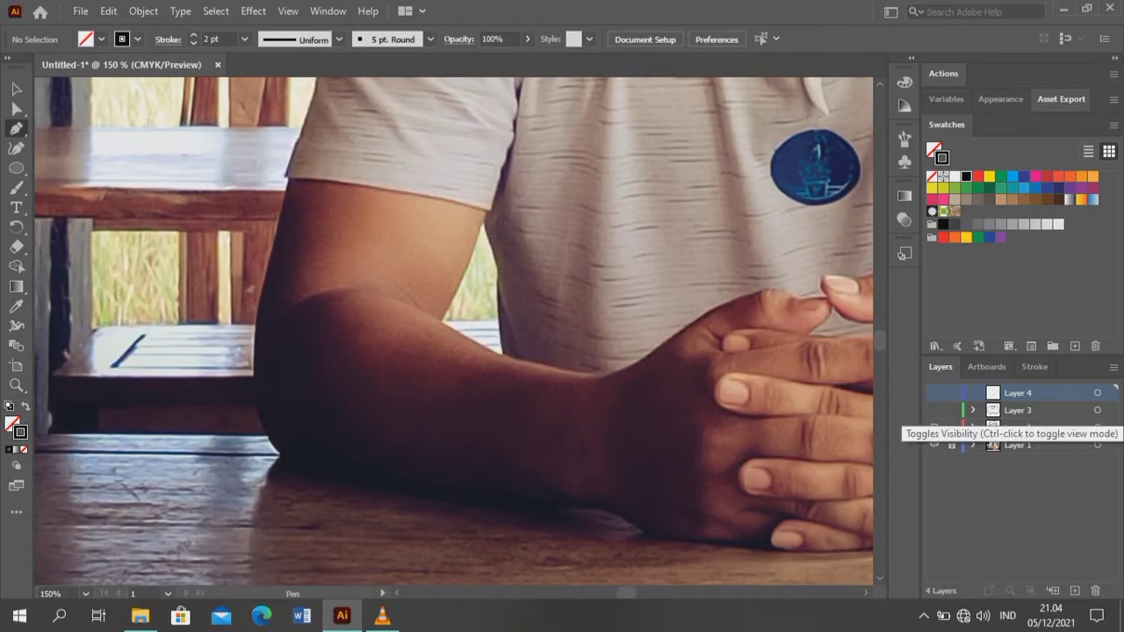
click(288, 179)
click(488, 210)
- Trace the outline along the inner arm, around the fingertips, knuckles and thumb, to the right hand
drag(444, 320, 425, 340)
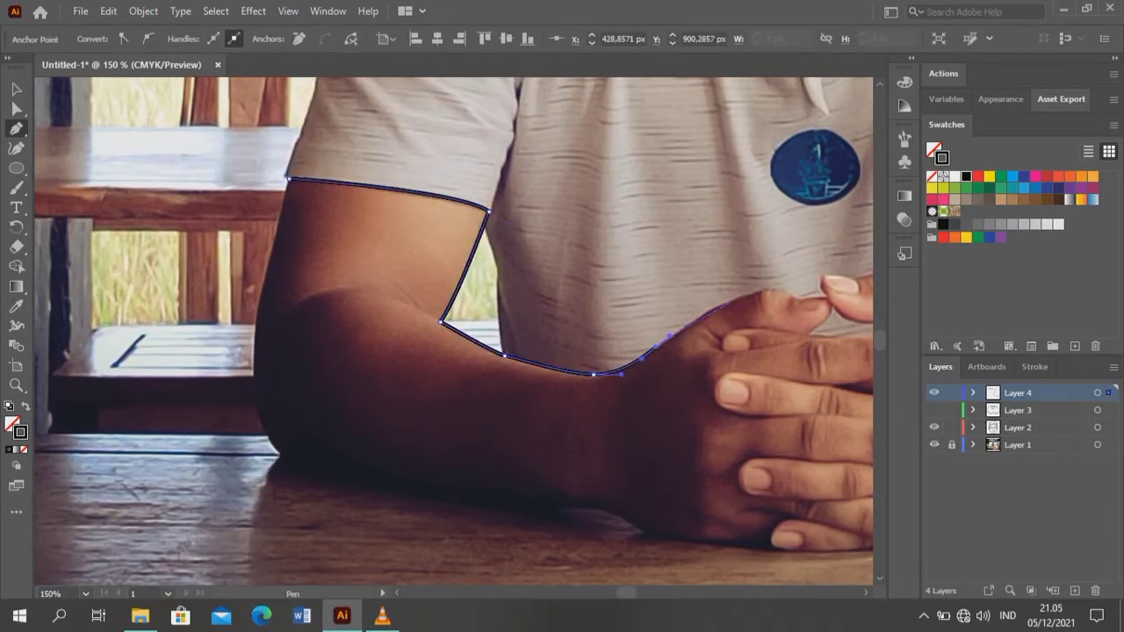
click(765, 289)
scroll(446, 300, right, 5)
key(ctrl+z)
ctrl+click(497, 338)
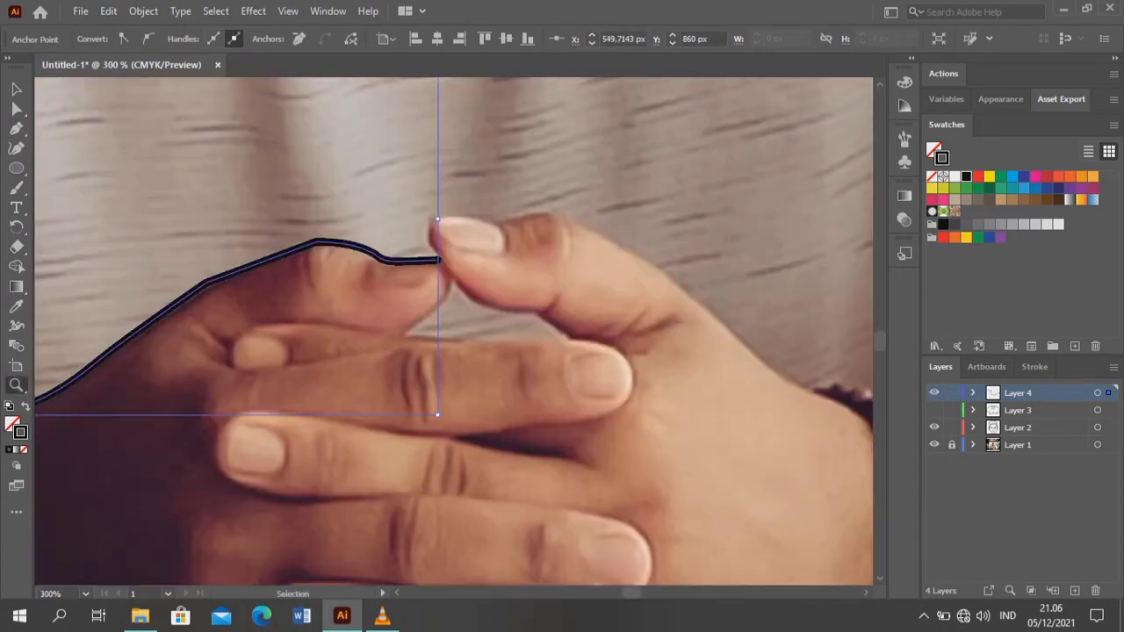
drag(372, 252, 439, 257)
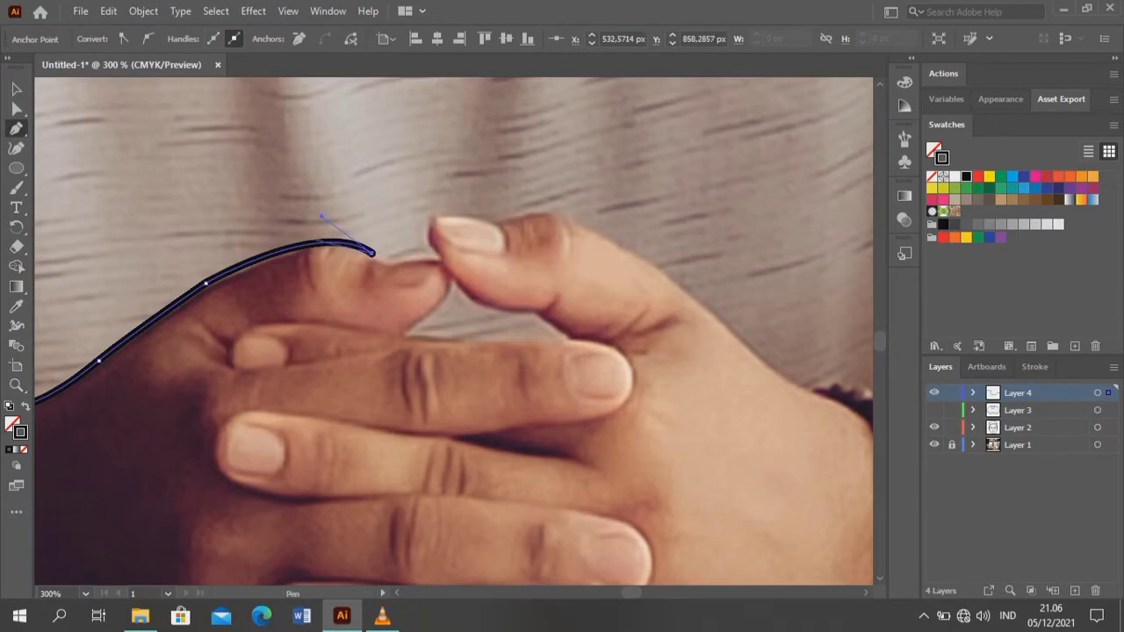
drag(478, 290, 471, 287)
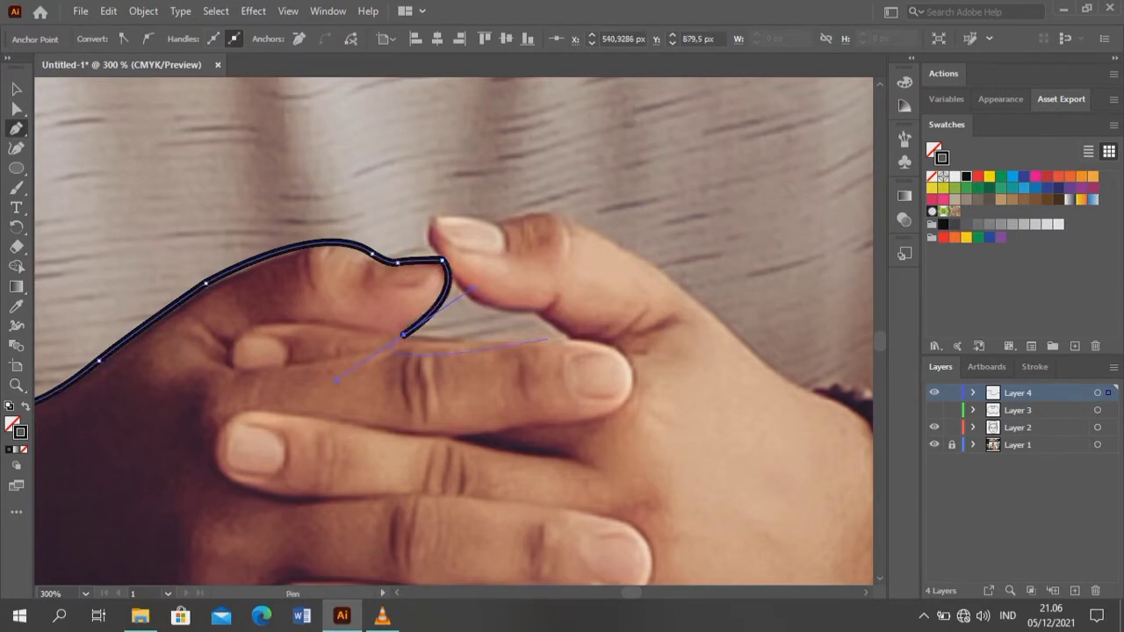
drag(569, 336, 601, 326)
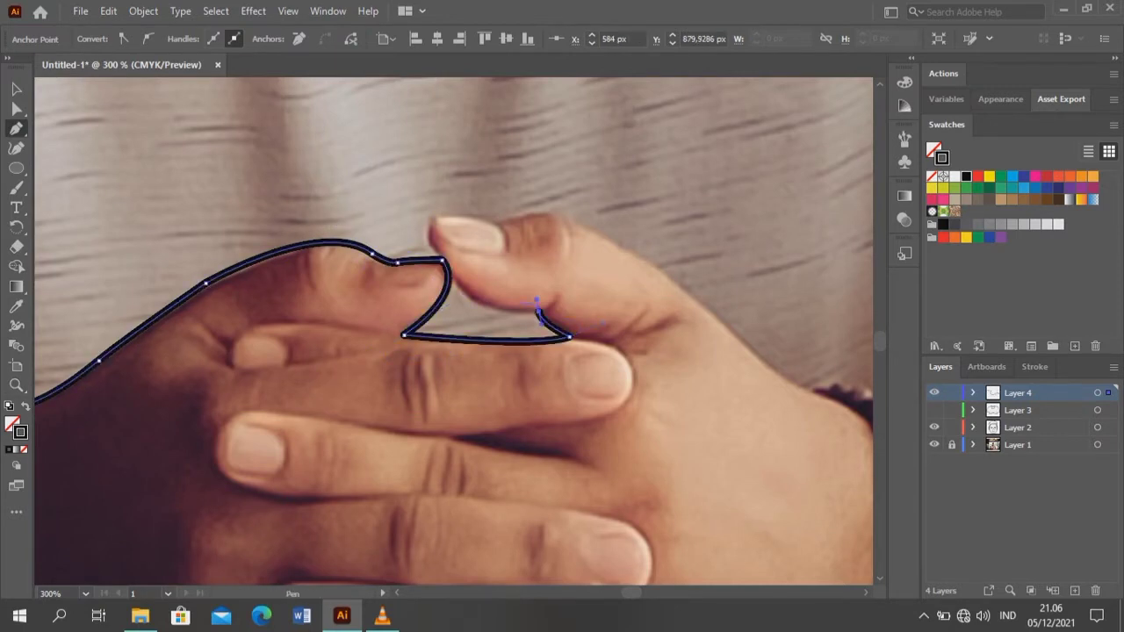
click(452, 274)
click(431, 252)
click(431, 213)
drag(494, 221, 509, 231)
click(573, 220)
- Continue the outline around the wrist watch, right sleeve corner and down the right arm's edge
scroll(562, 308, right, 5)
click(437, 280)
click(551, 384)
drag(683, 391, 725, 411)
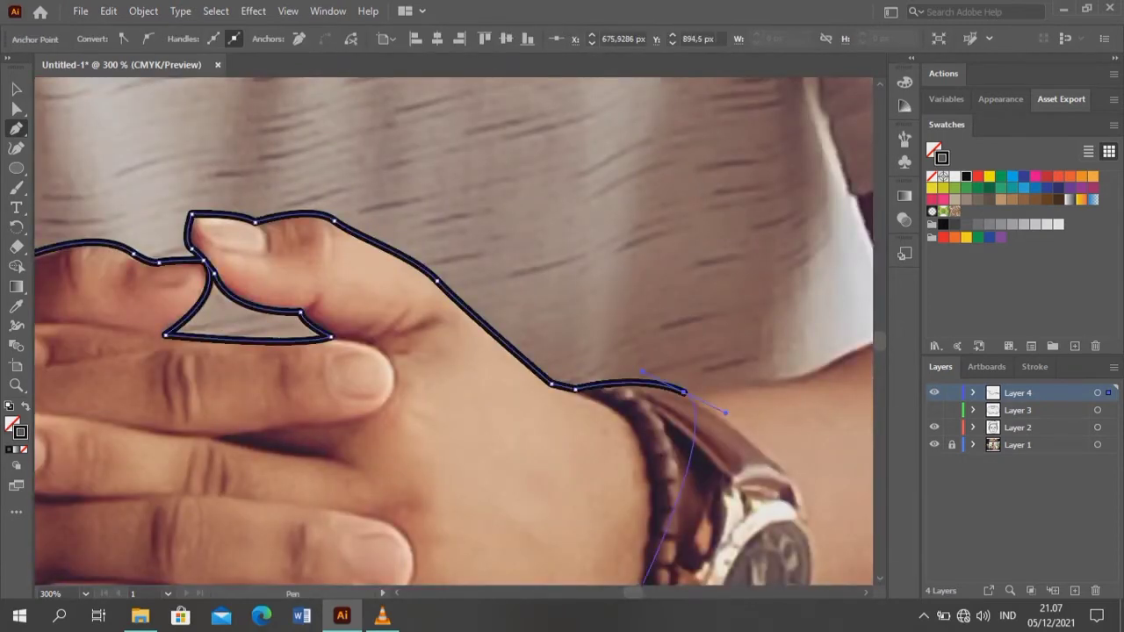
scroll(725, 411, right, 5)
click(424, 325)
click(379, 196)
click(760, 107)
drag(777, 433, 766, 510)
scroll(726, 485, down, 2)
click(727, 485)
scroll(727, 485, down, 2)
- Close the outline along the wrists' and left arm's underside back to its start point
mouse_move(246, 502)
mouse_down()
mouse_move(376, 497)
mouse_move(403, 551)
mouse_up()
scroll(376, 497, left, 4)
scroll(551, 514, left, 3)
scroll(402, 551, left, 4)
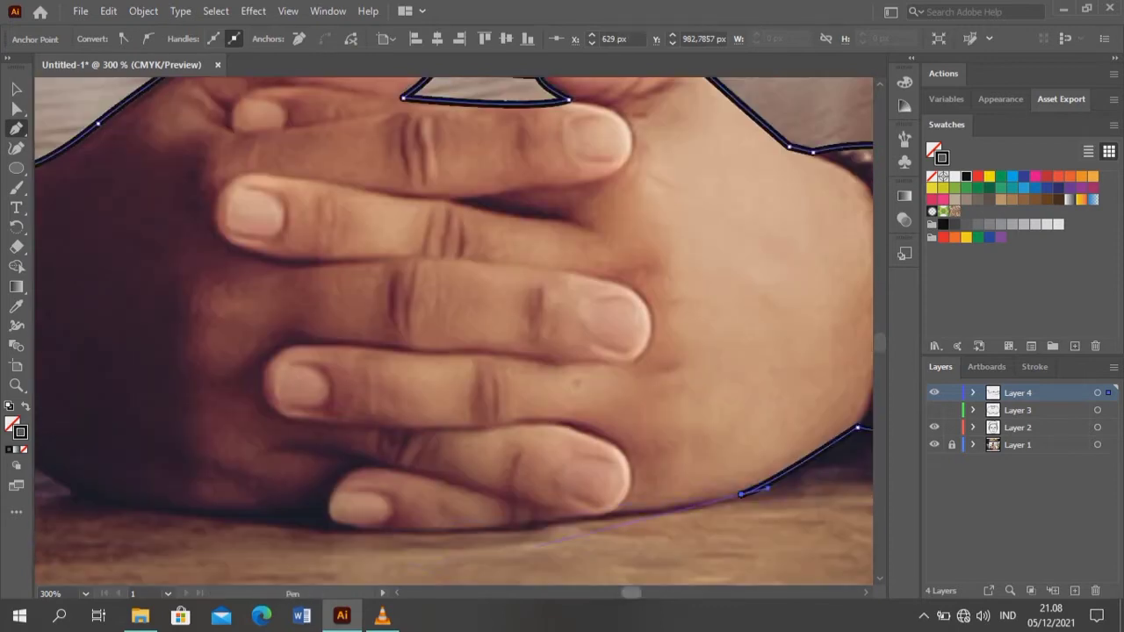
drag(440, 500, 402, 474)
drag(287, 445, 275, 447)
scroll(275, 447, left, 3)
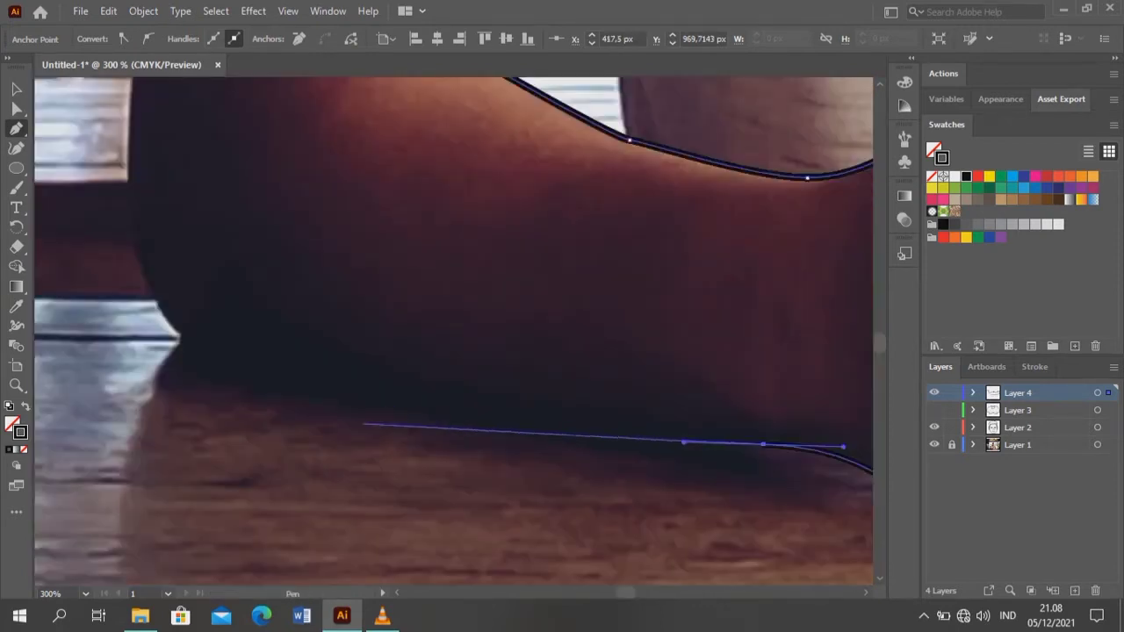
drag(181, 377, 126, 313)
scroll(181, 376, up, 3)
scroll(234, 130, down, 3)
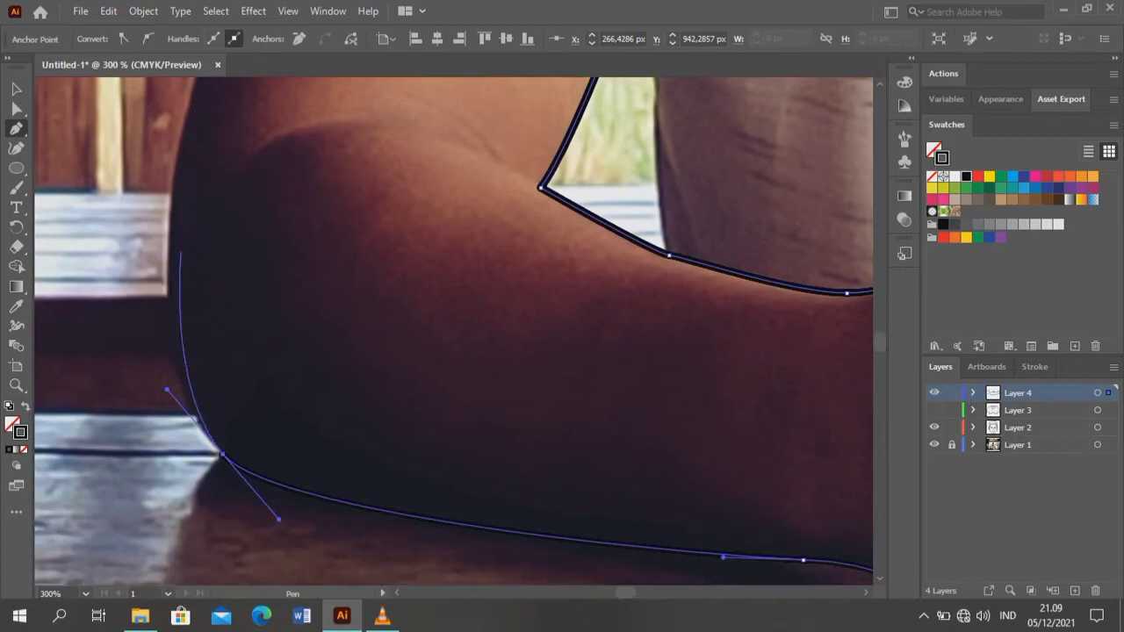
scroll(234, 130, up, 3)
click(195, 335)
click(216, 288)
click(237, 157)
scroll(237, 157, down, 3)
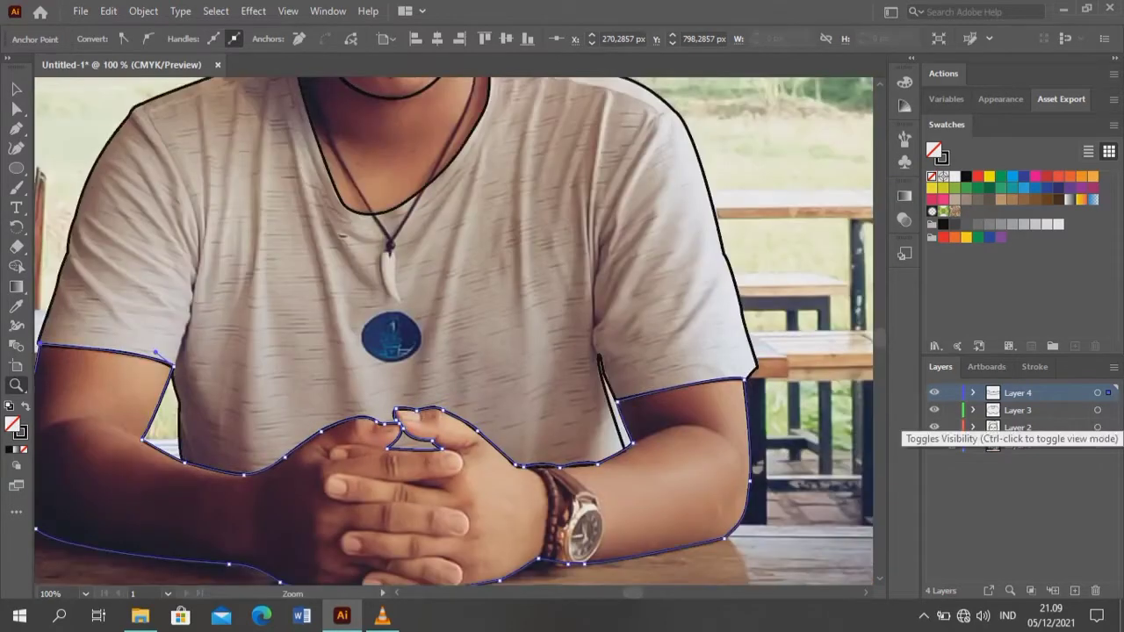
- Draw a blue-filled ellipse over the chest pendant area
click(933, 392)
scroll(453, 332, down, 5)
key(l)
drag(330, 279, 445, 373)
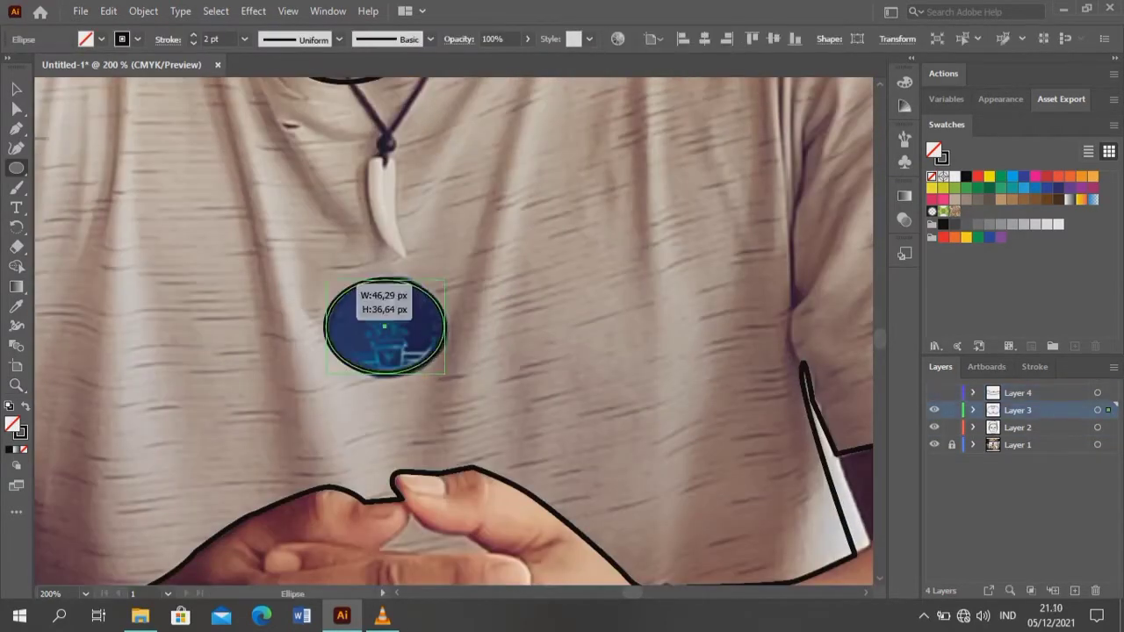
scroll(454, 331, up, 2)
click(1011, 187)
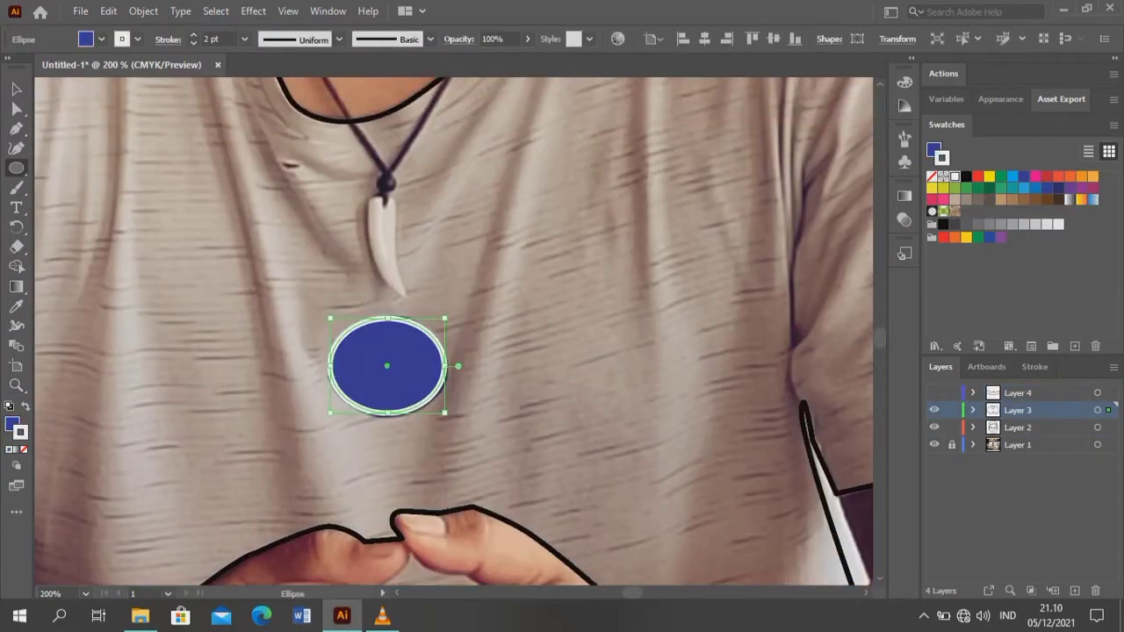
scroll(453, 331, up, 2)
scroll(395, 421, up, 14)
scroll(395, 422, down, 5)
scroll(395, 421, down, 3)
- Trace the tooth pendant filled white and add a small circle over the cord's bead
key(p)
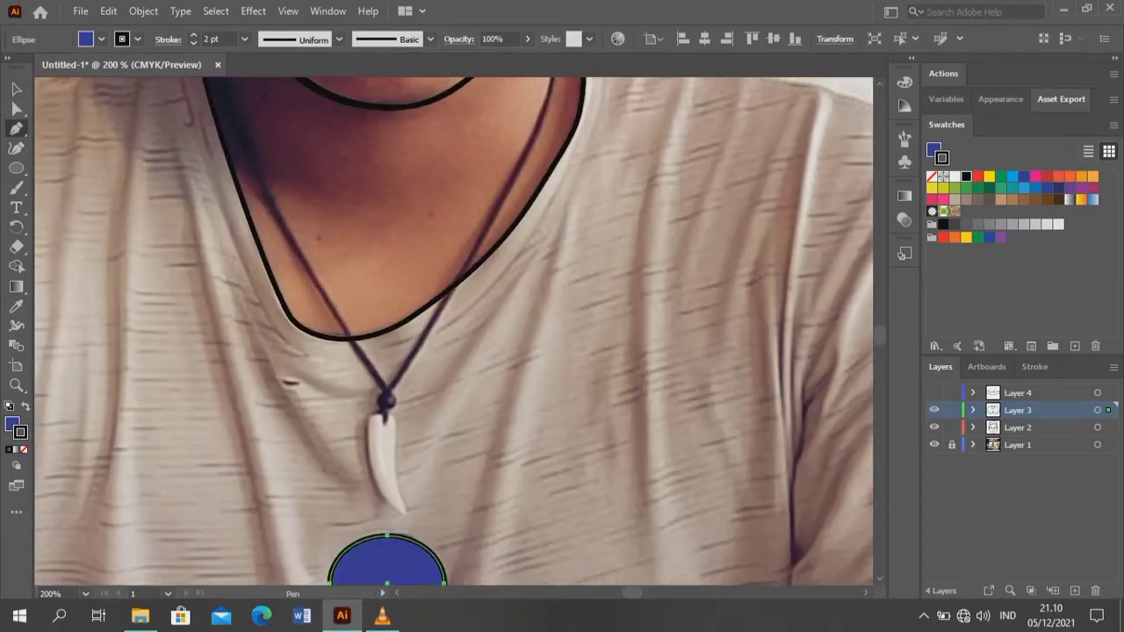
click(372, 416)
key(F6)
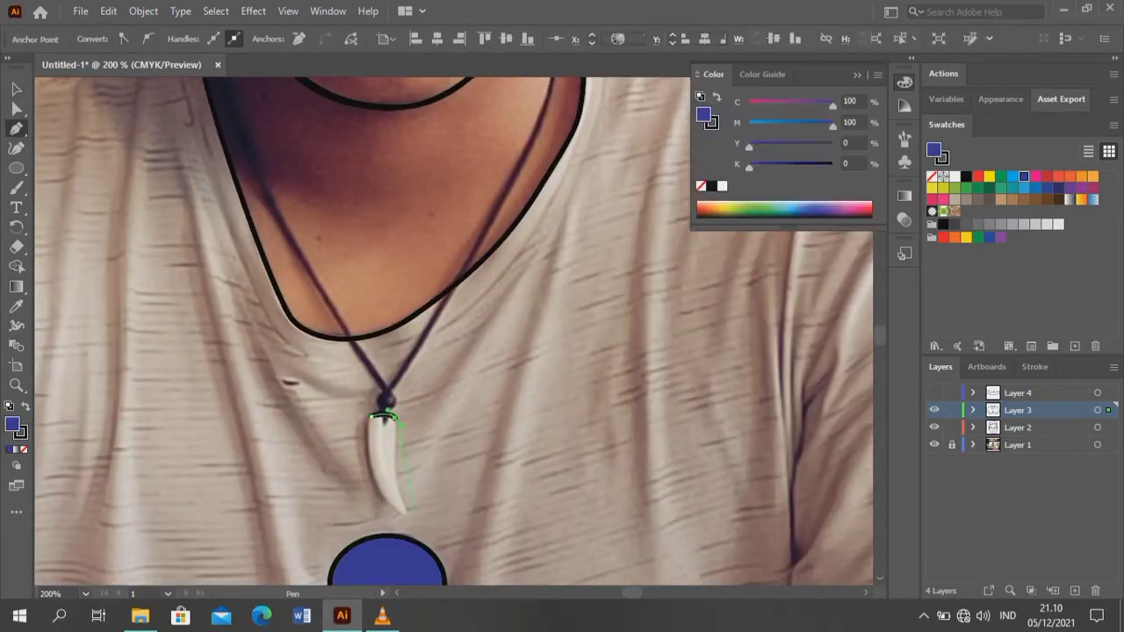
click(721, 185)
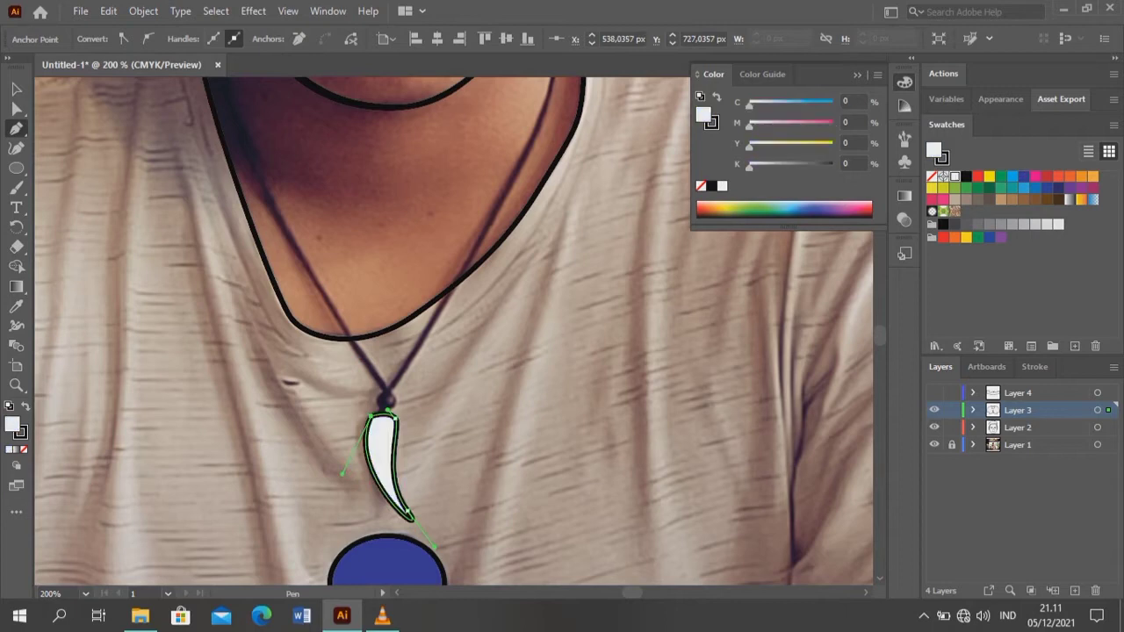
drag(387, 408, 532, 579)
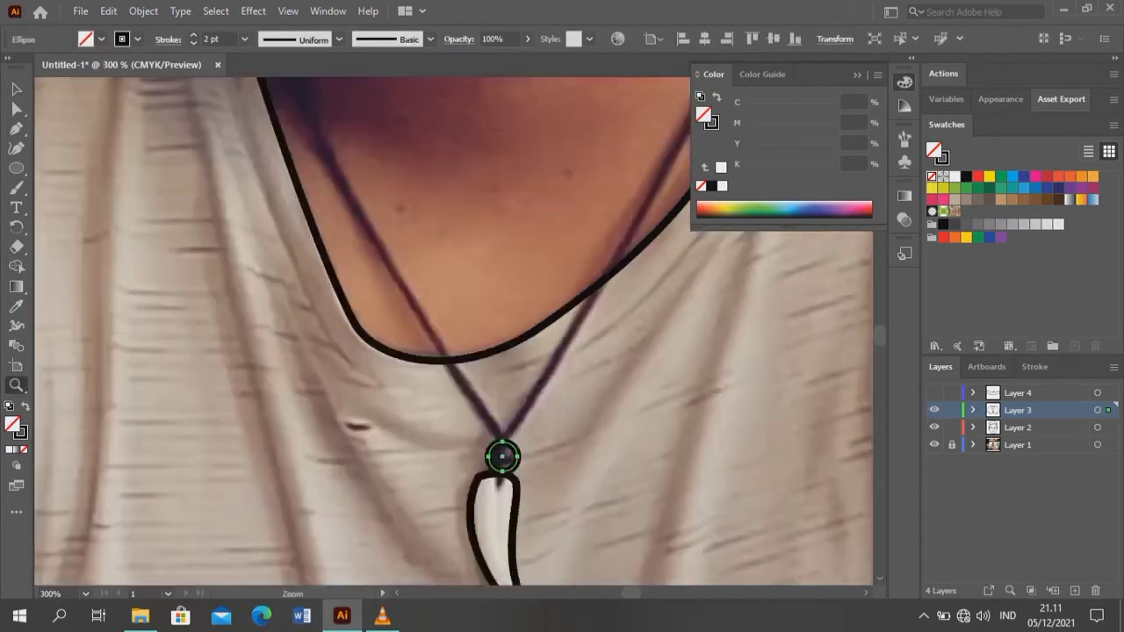
- Trace the necklace cord curving up toward the neck, then deselect it
key(p)
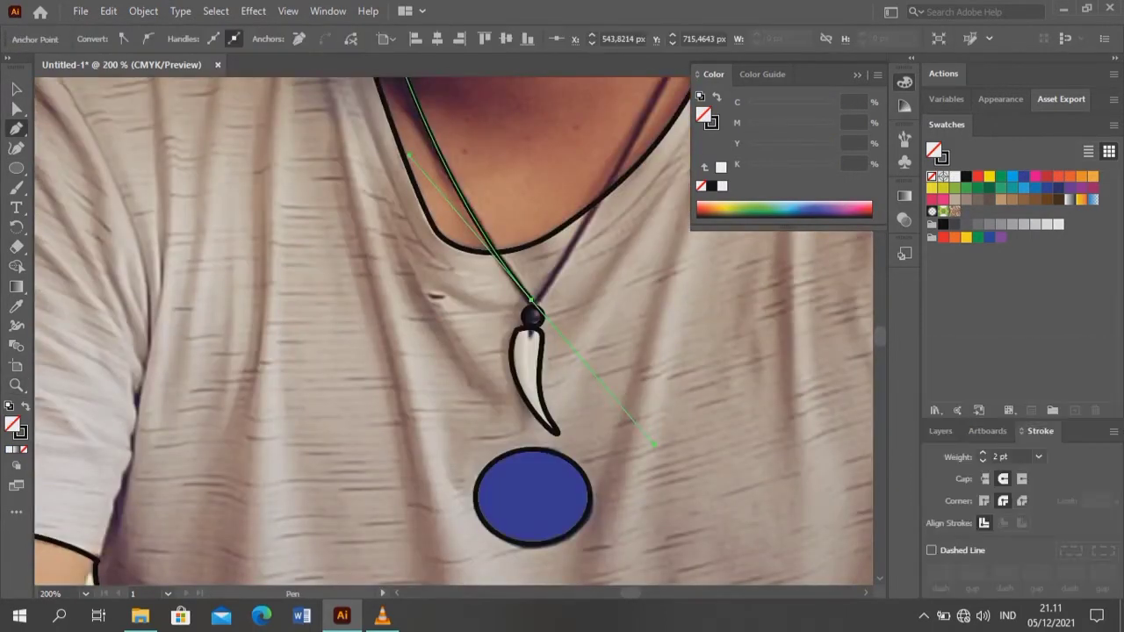
click(674, 455)
scroll(562, 351, down, 3)
drag(532, 518, 555, 488)
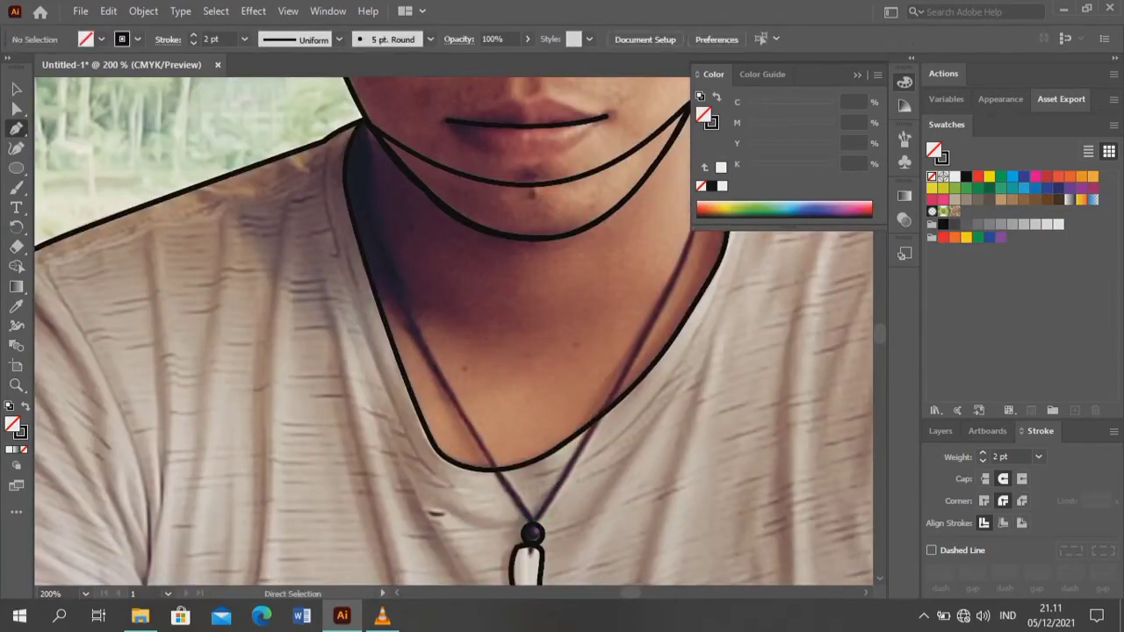
scroll(453, 330, up, 1)
scroll(454, 331, down, 2)
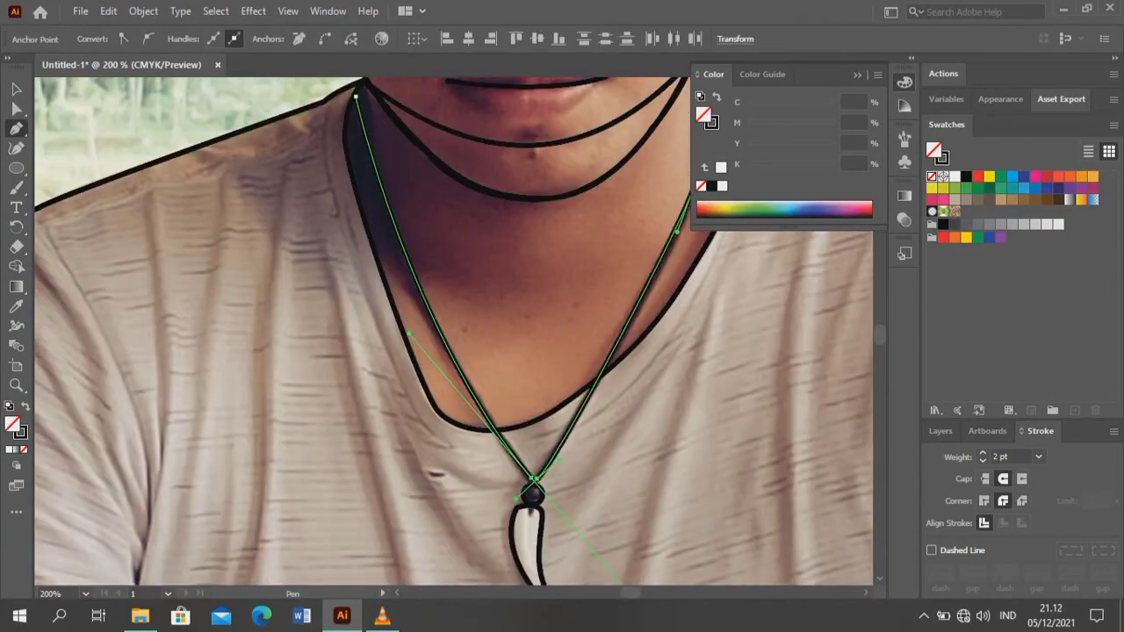
key(v)
key(ctrl+shift+a)
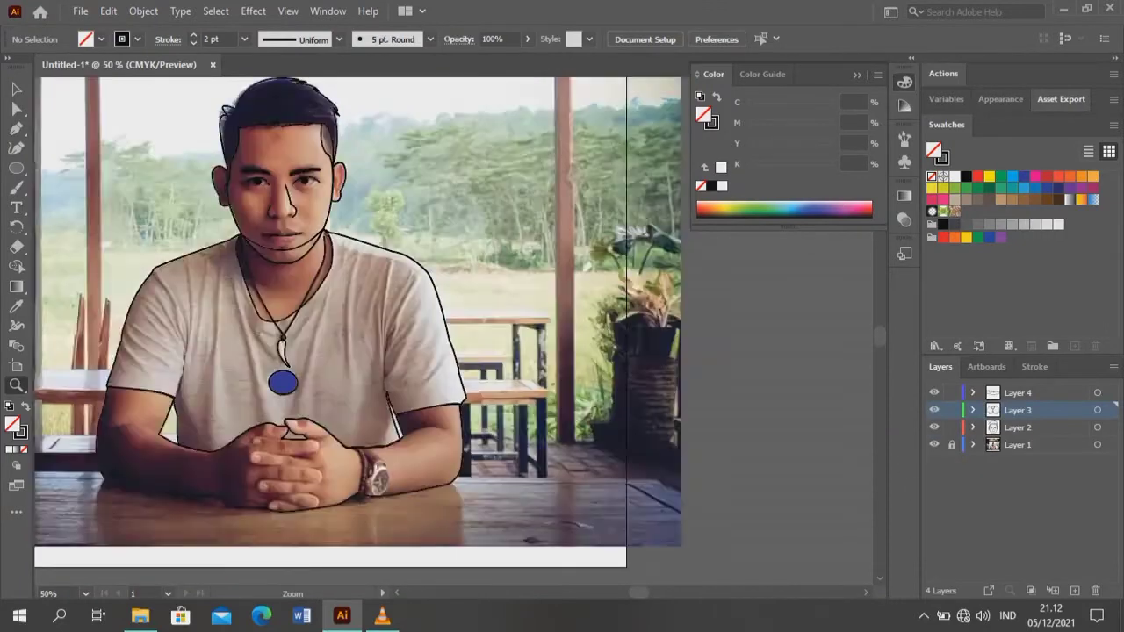
- Draw fold lines along the left sleeve edge and up the right armpit
click(934, 444)
click(934, 445)
drag(283, 381, 396, 382)
key(p)
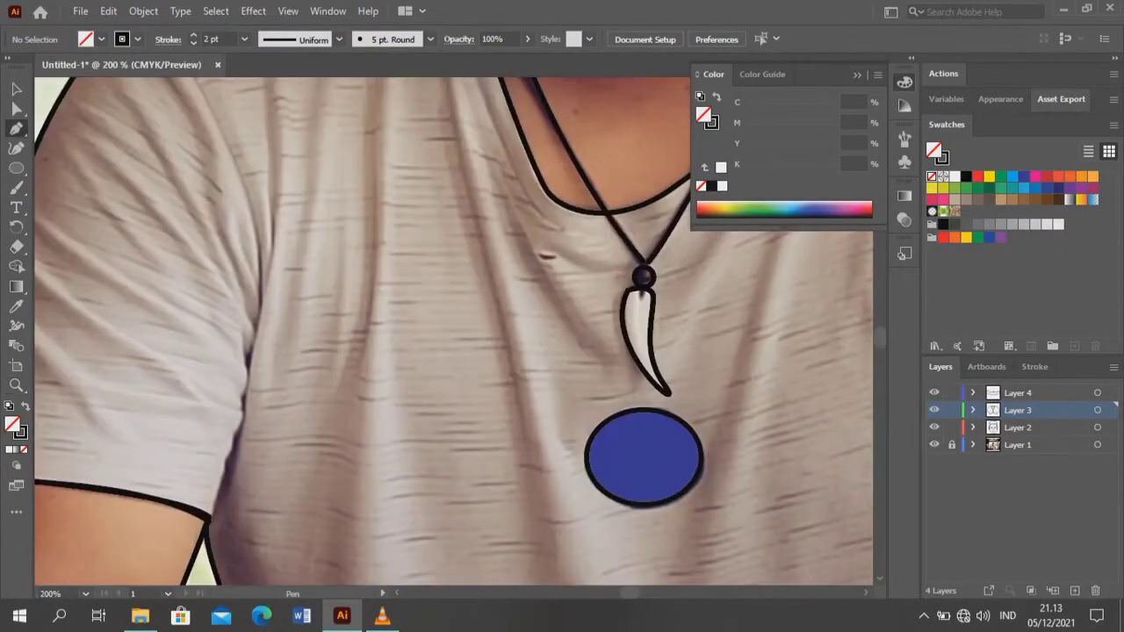
click(209, 516)
click(233, 430)
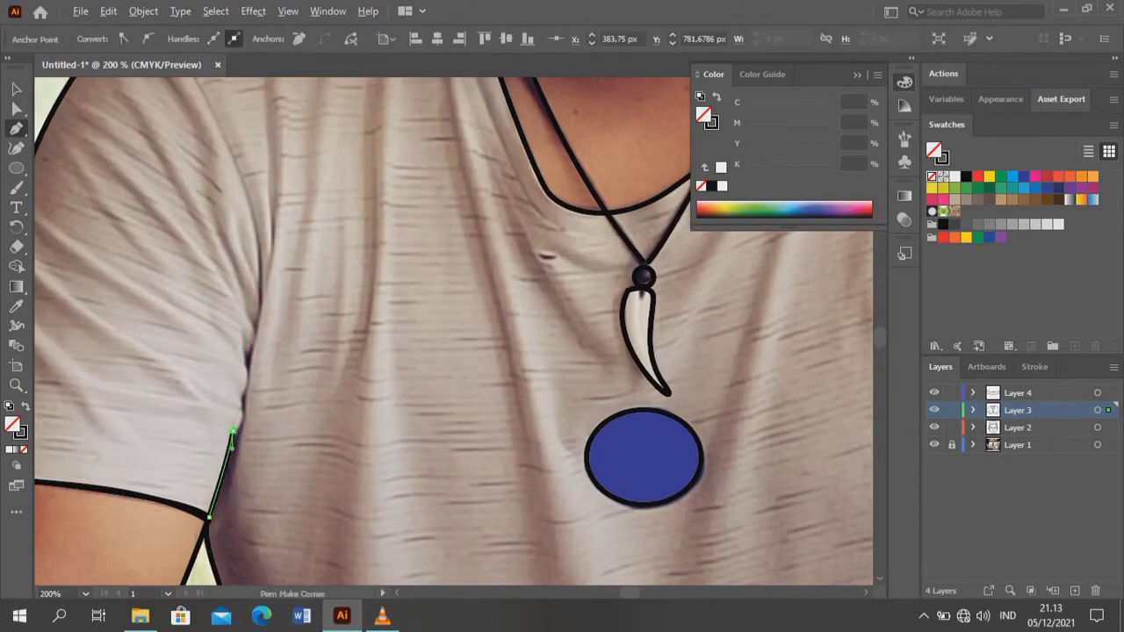
scroll(439, 351, up, 3)
scroll(439, 351, right, 10)
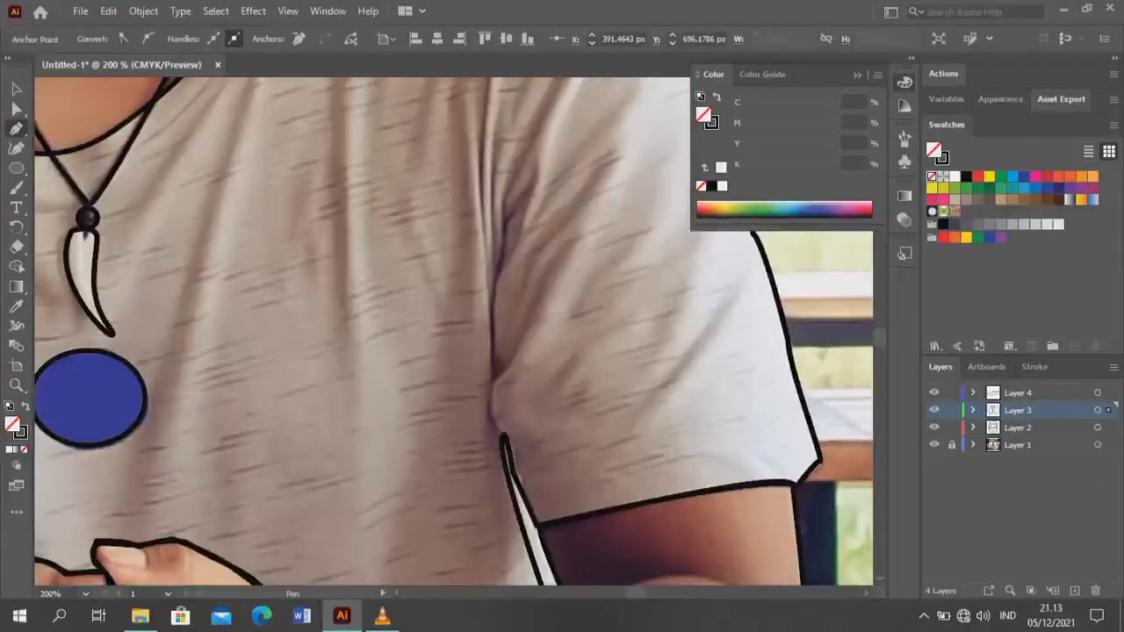
click(492, 470)
drag(502, 319, 519, 304)
scroll(502, 395, up, 2)
key(ctrl+minus)
- Hide the photo to review the line art zoomed out, then show it again
key(ctrl+minus)
key(ctrl+minus)
click(934, 444)
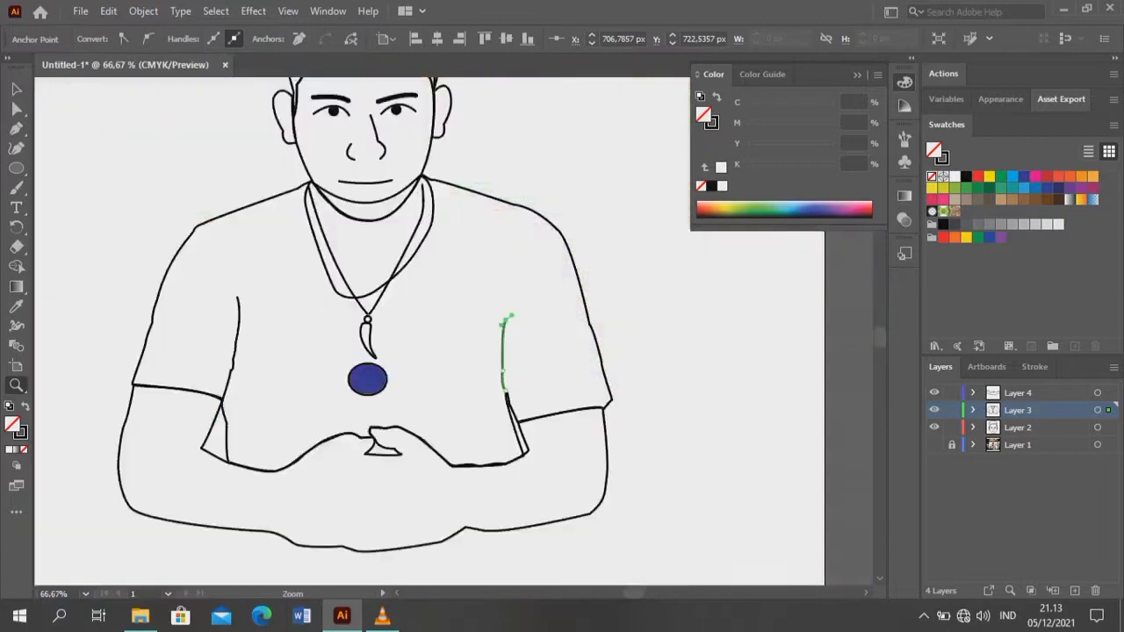
key(v)
key(ctrl+shift+a)
key(ctrl+minus)
key(ctrl+minus)
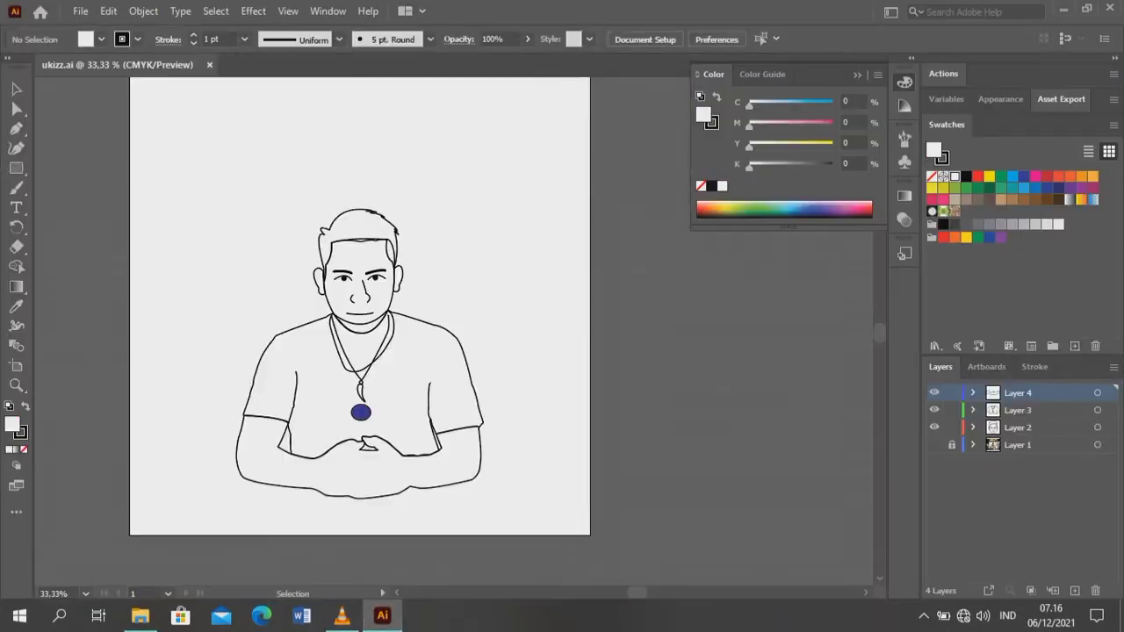
click(934, 445)
key(z)
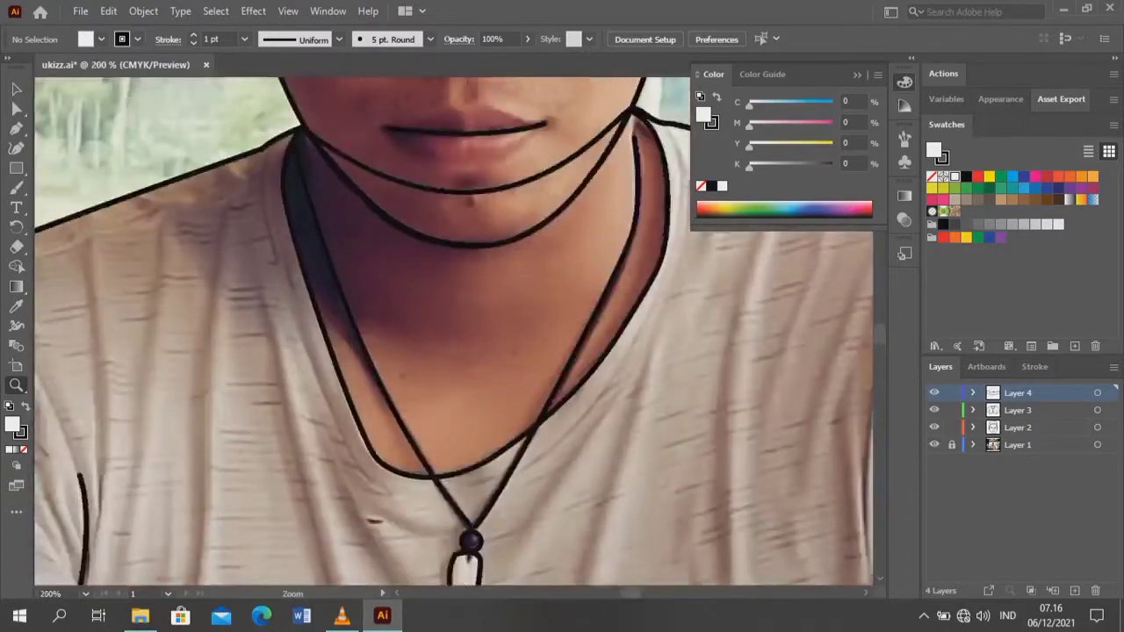
- Draw an unfilled inner collar line from the left shoulder around the neckline and up the right side
click(1018, 410)
key(p)
click(274, 146)
drag(282, 259, 325, 343)
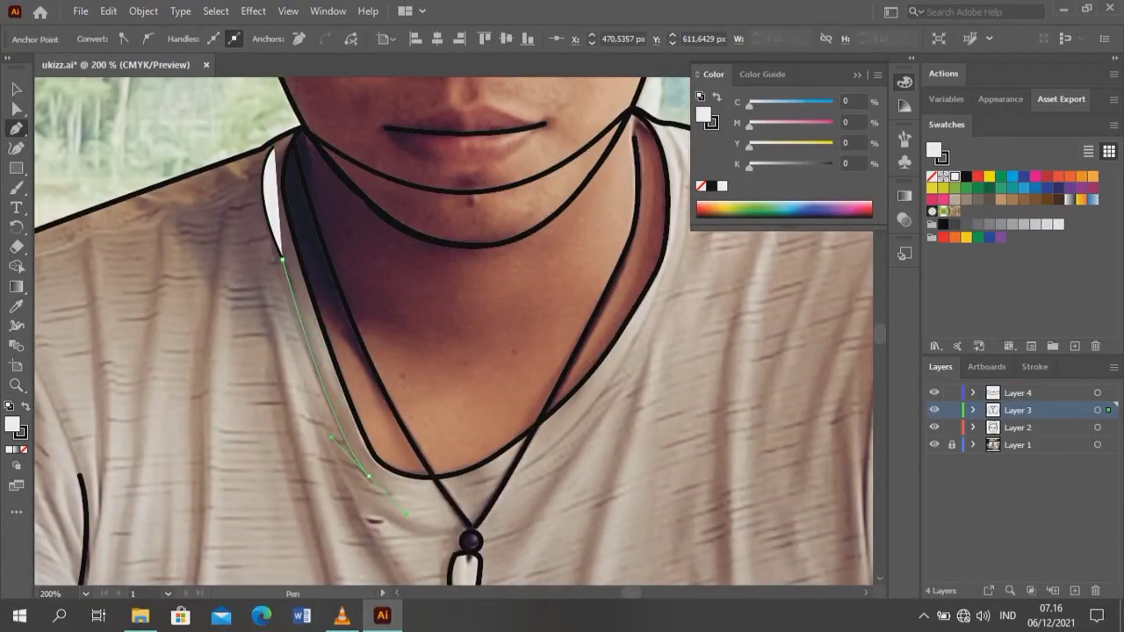
key(slash)
click(665, 290)
scroll(665, 290, up, 2)
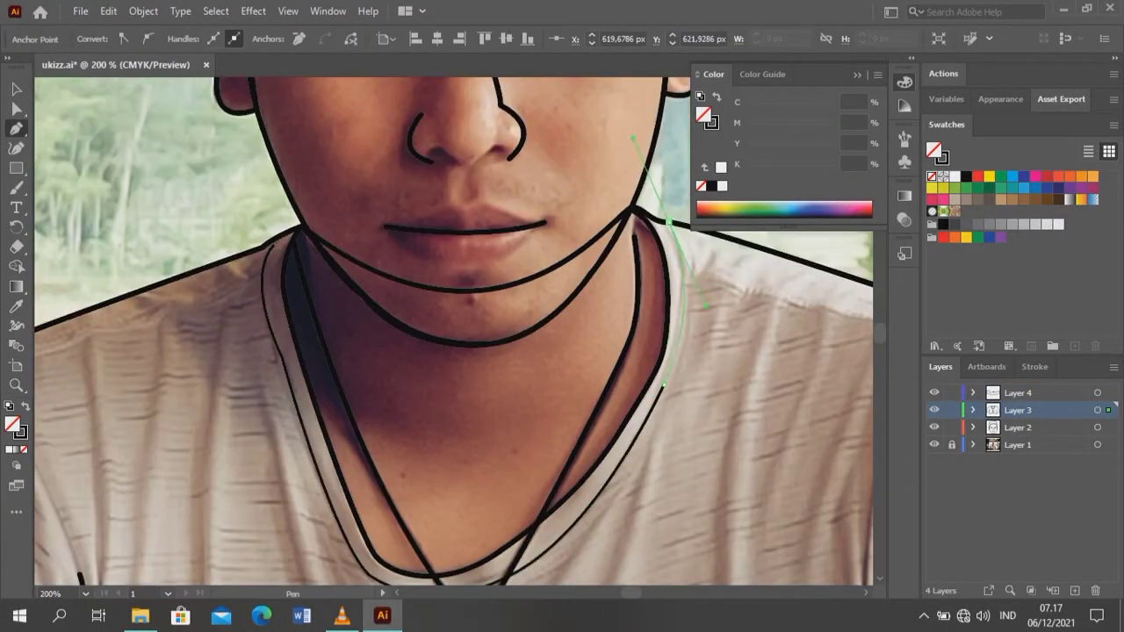
click(1034, 366)
- Load the Skintones swatch library
click(935, 410)
click(996, 455)
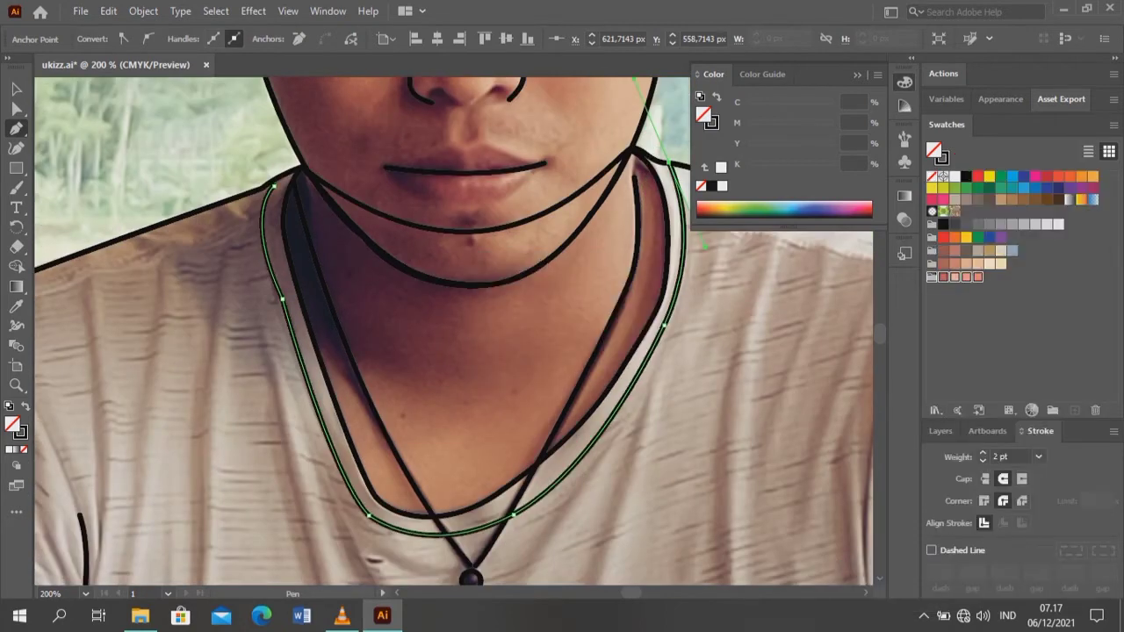
scroll(452, 332, down, 5)
alt+click(400, 424)
click(417, 140)
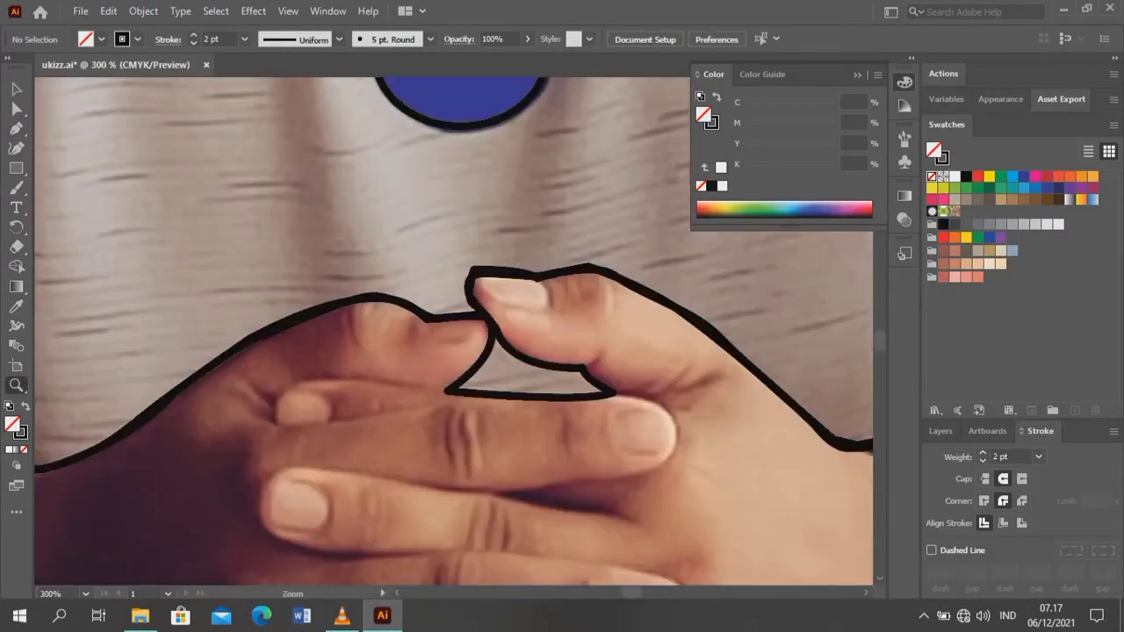
- On the top layer, outline the top fingernail, the small fingertip nail and the right fingernail
click(940, 430)
drag(536, 278, 519, 259)
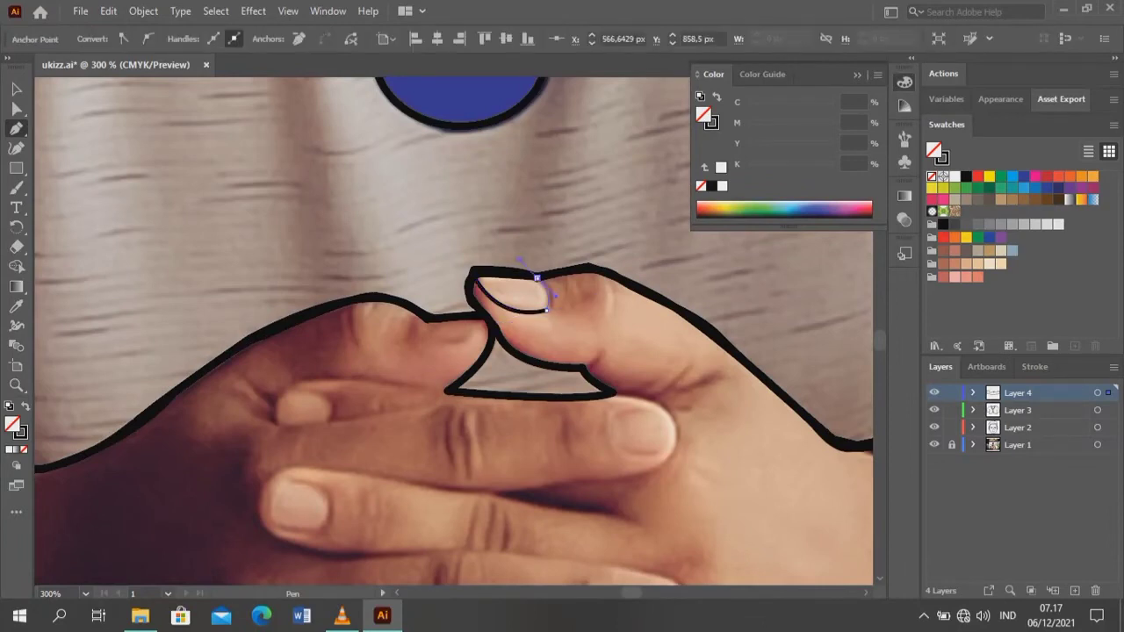
click(427, 327)
drag(465, 338, 478, 338)
click(487, 318)
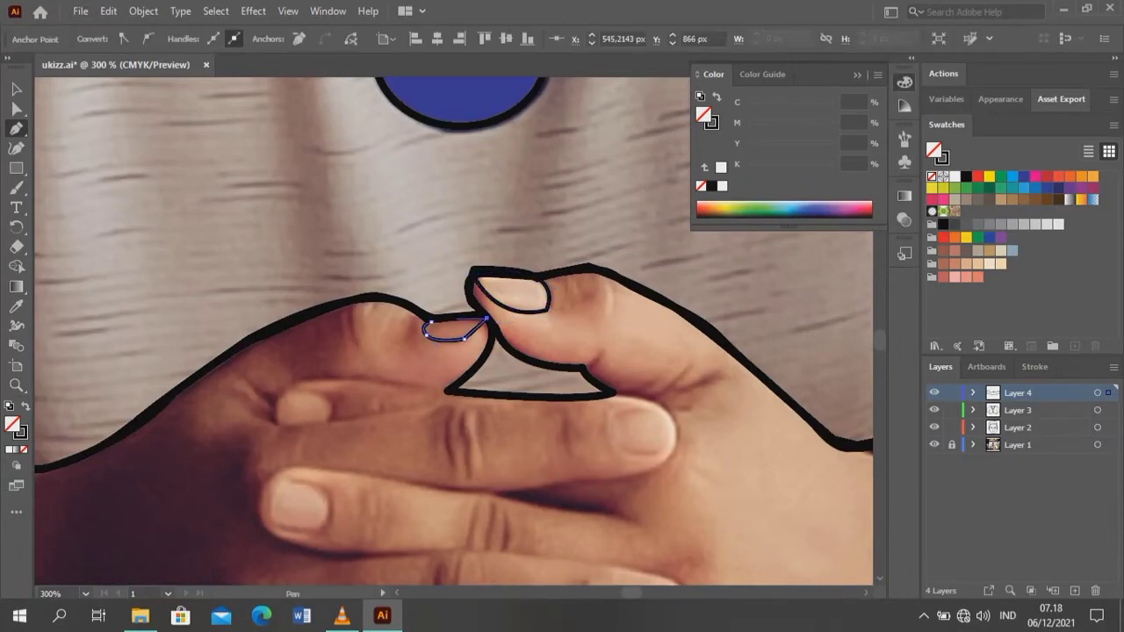
click(617, 412)
drag(623, 452, 659, 453)
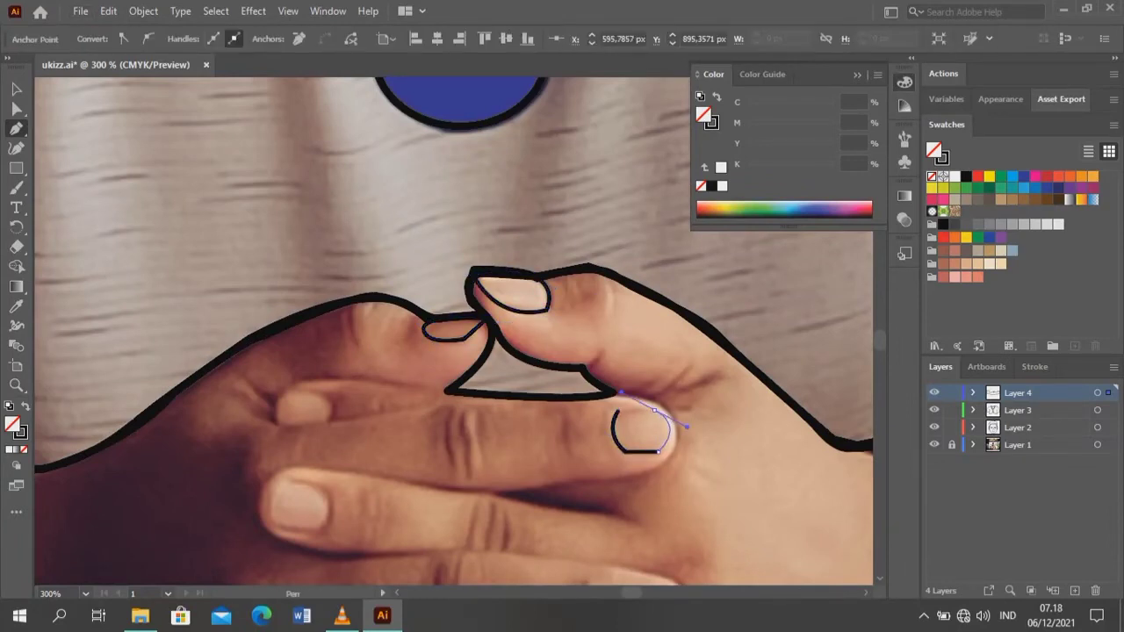
scroll(603, 430, down, 1)
- Outline the left fingernail, a lower fingernail and the next nail on the right
click(287, 351)
click(329, 378)
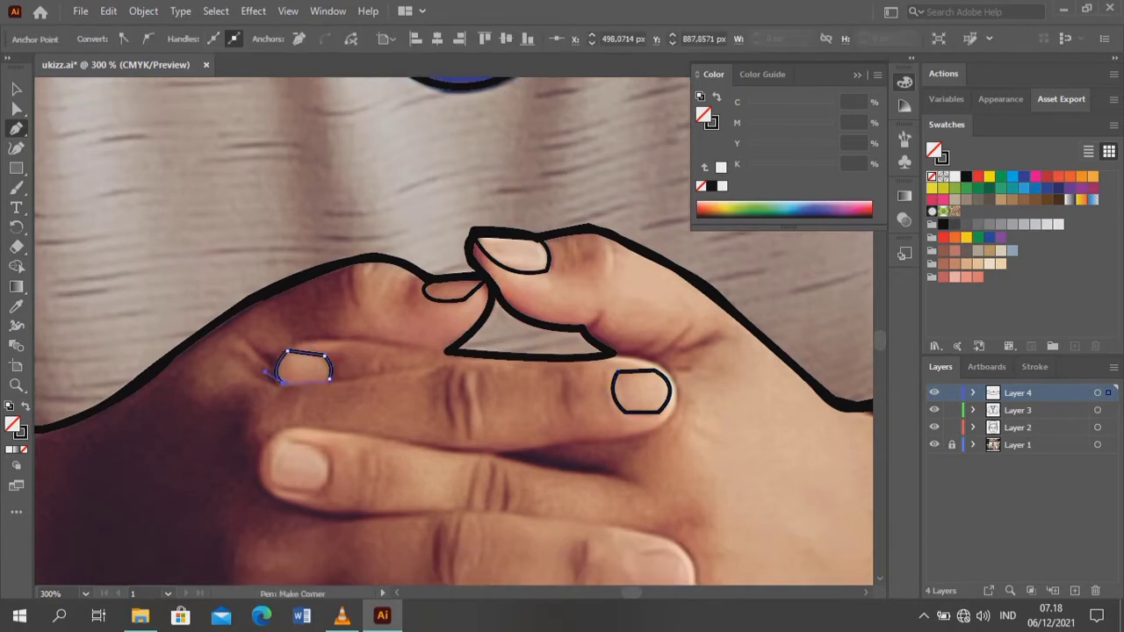
scroll(332, 378, down, 3)
click(284, 323)
drag(278, 365, 325, 369)
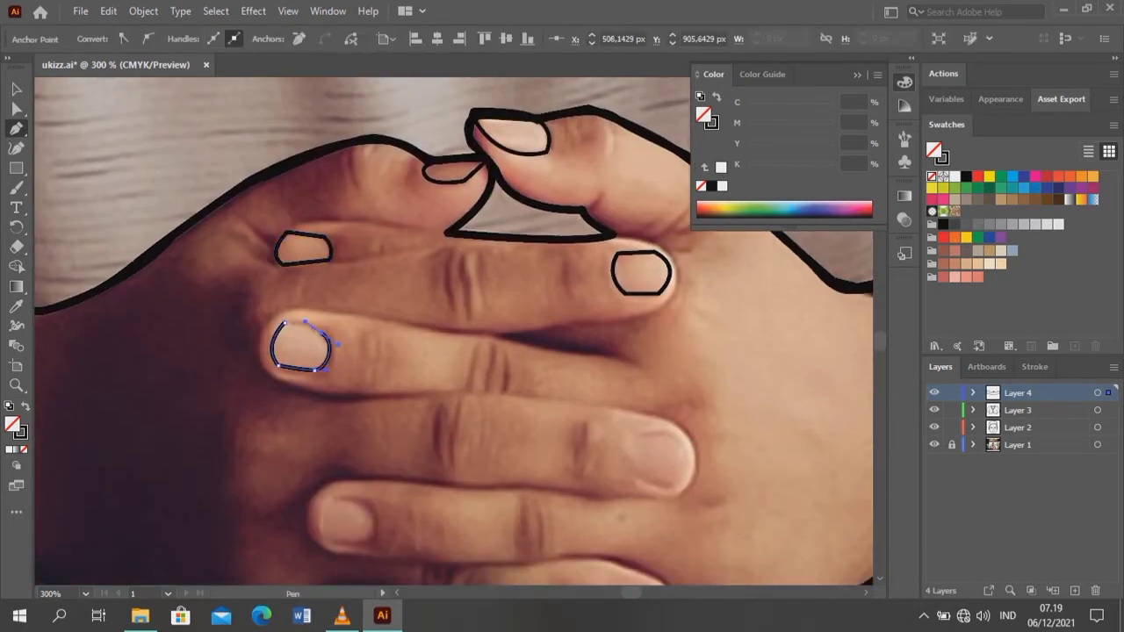
click(285, 323)
scroll(284, 323, down, 3)
click(639, 336)
drag(650, 386, 685, 347)
click(639, 336)
- Outline the remaining lower fingernails down to the last nail on the hands
scroll(639, 336, down, 2)
click(368, 347)
drag(368, 378, 351, 395)
click(367, 347)
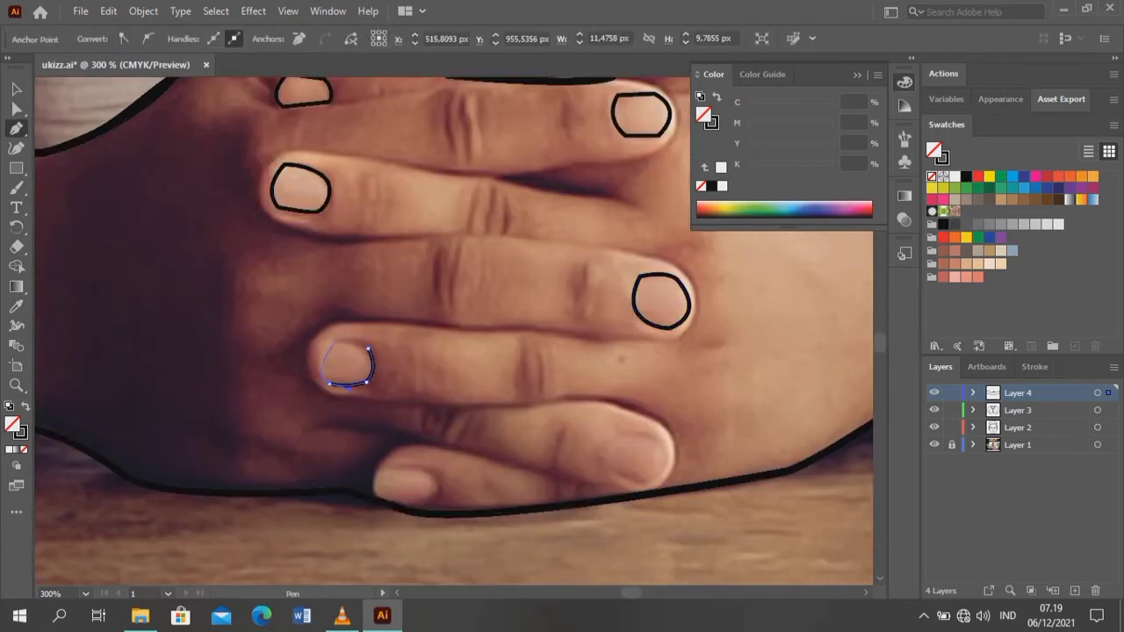
scroll(368, 351, down, 2)
click(612, 406)
drag(626, 376, 647, 375)
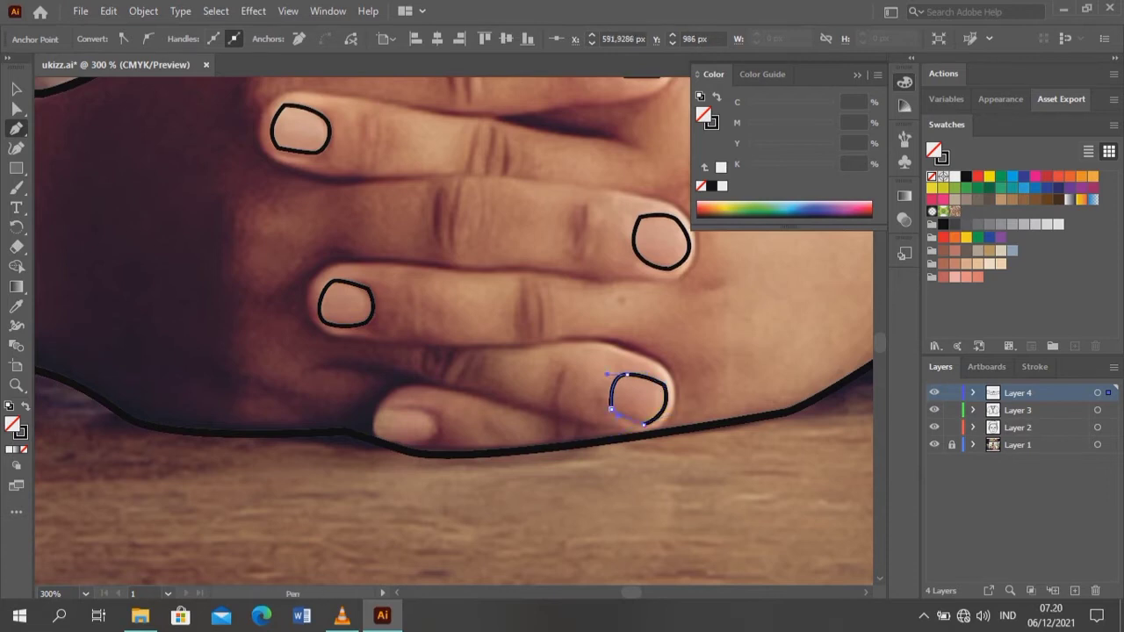
drag(428, 413, 452, 428)
click(425, 446)
scroll(453, 331, up, 2)
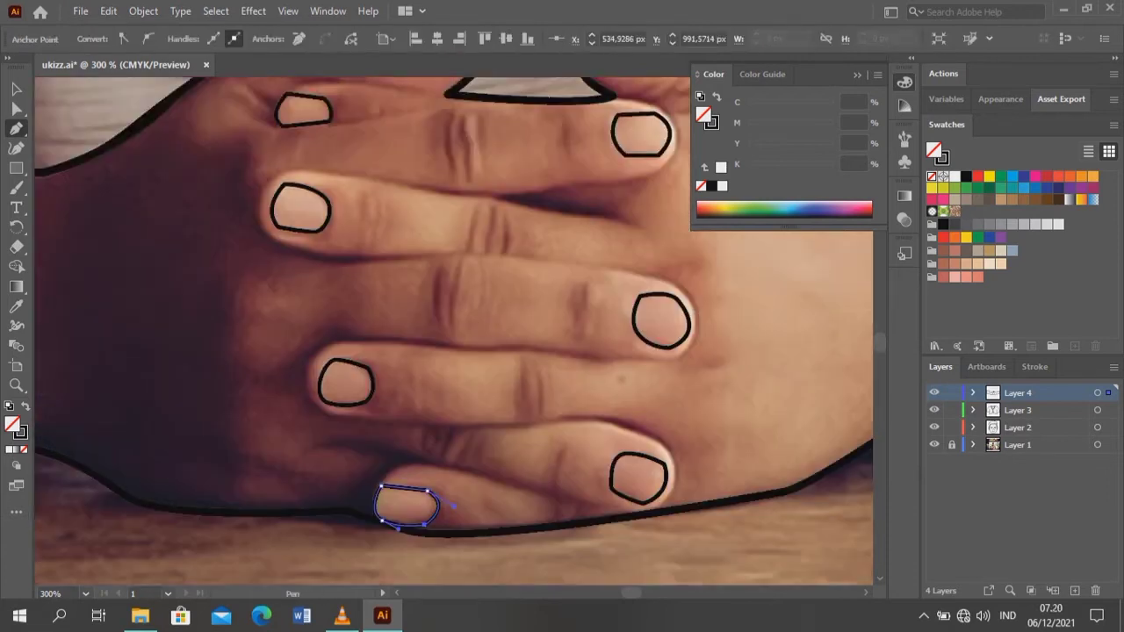
scroll(454, 331, up, 6)
- Outline the first fingers around the left and right fingernails with the Pen tool
key(v)
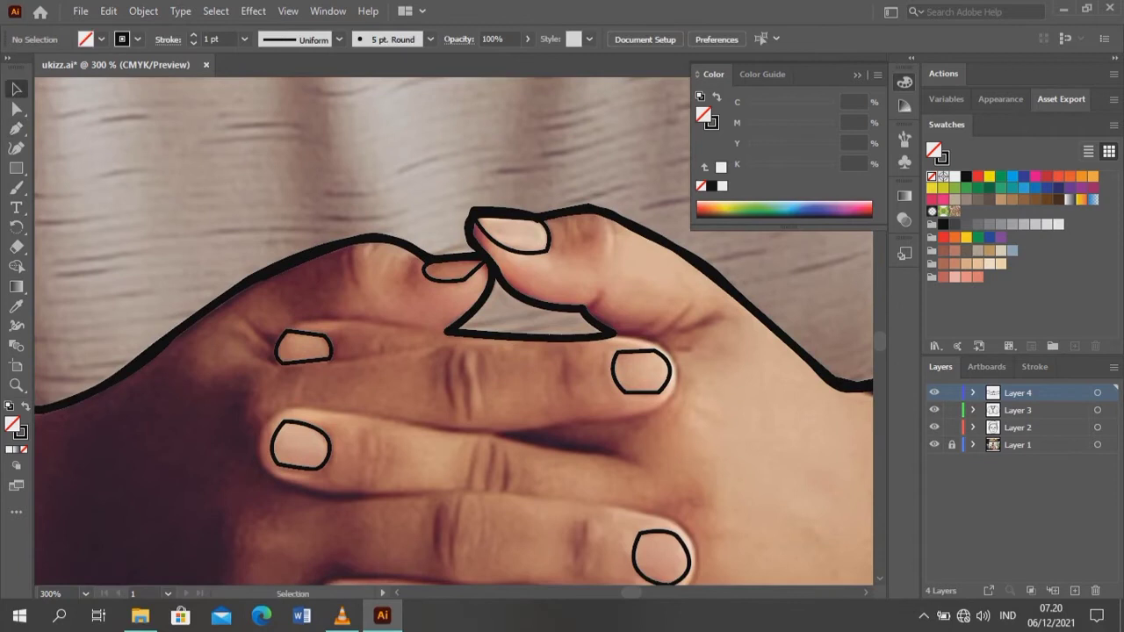
click(447, 332)
drag(281, 362, 267, 386)
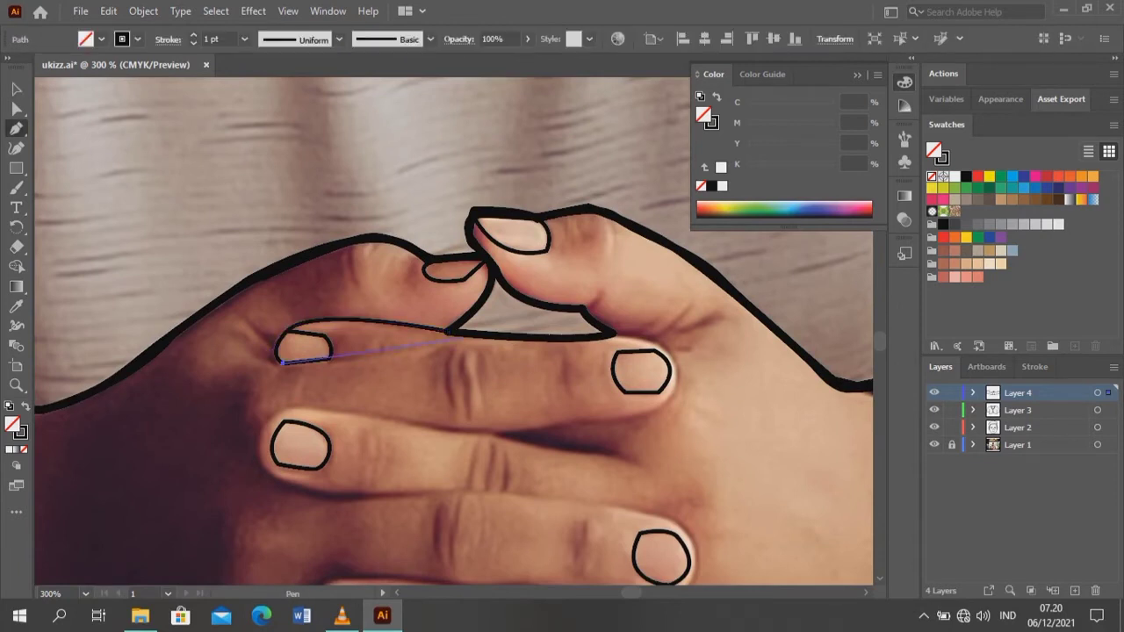
click(613, 334)
drag(676, 355, 671, 397)
scroll(372, 427, down, 1)
drag(263, 384, 226, 465)
click(383, 454)
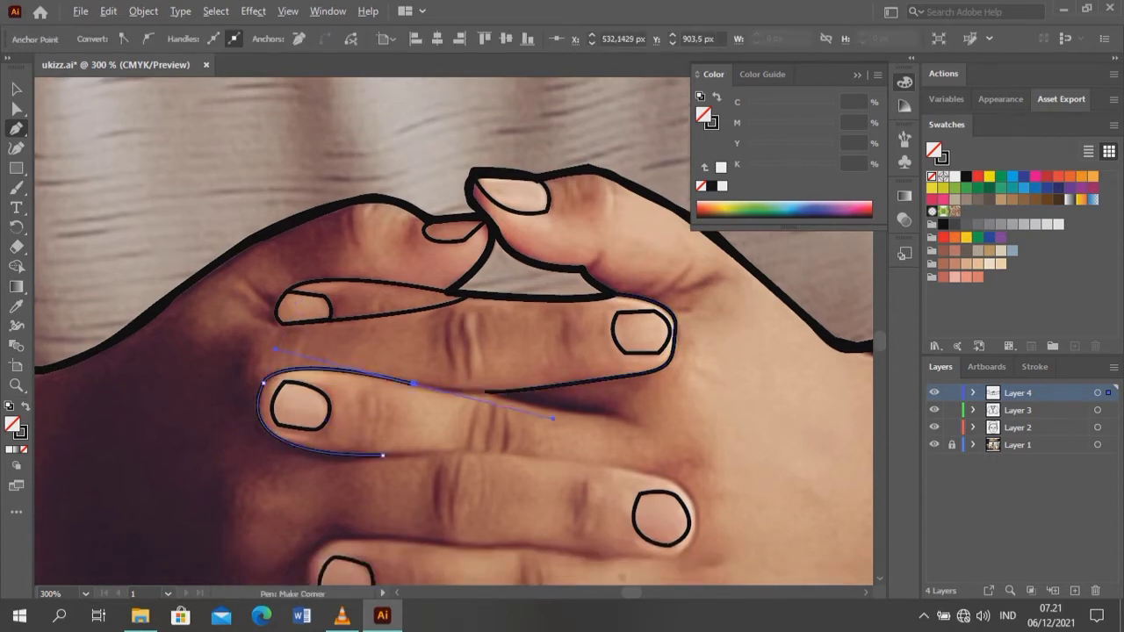
- Trace the next finger's contour around its fingertip and back along its underside
scroll(551, 423, down, 1)
scroll(551, 423, down, 1)
click(392, 397)
drag(498, 393, 527, 396)
click(674, 420)
drag(694, 475, 691, 489)
drag(529, 483, 504, 485)
drag(357, 476, 232, 460)
scroll(232, 460, down, 1)
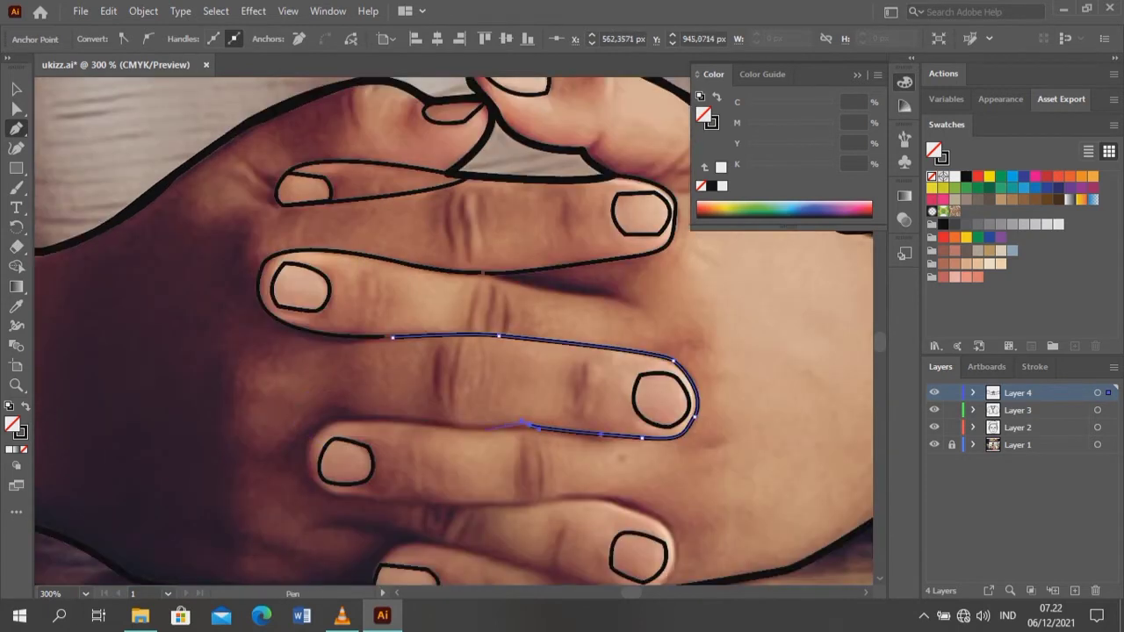
scroll(264, 439, down, 1)
key(Escape)
- Trace two more finger contours around their fingertips
click(456, 389)
drag(305, 409, 291, 467)
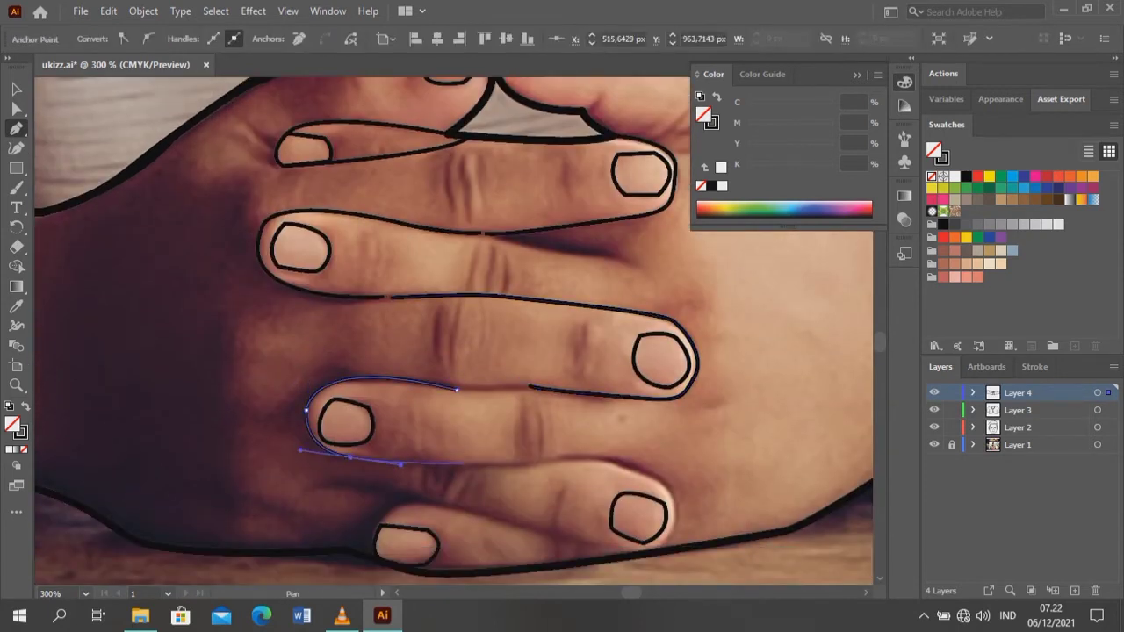
key(Escape)
click(532, 463)
click(665, 488)
click(650, 552)
drag(527, 527, 370, 487)
scroll(369, 487, down, 1)
drag(411, 422, 359, 432)
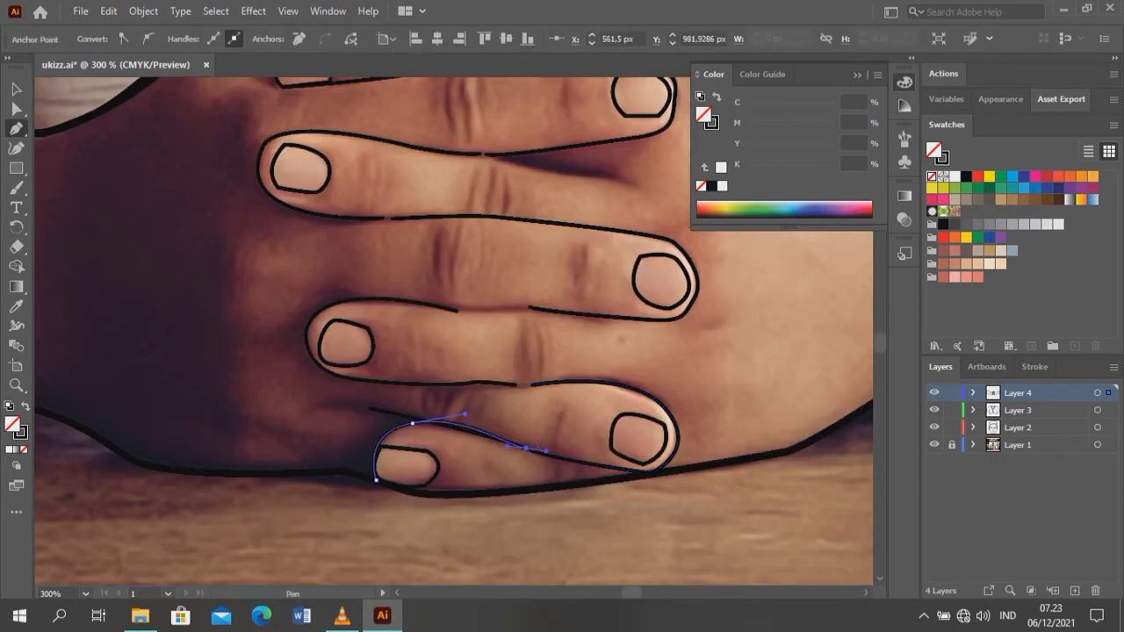
- Deselect, zoom out and hide Layer 1 to review the finger line art
key(ctrl)
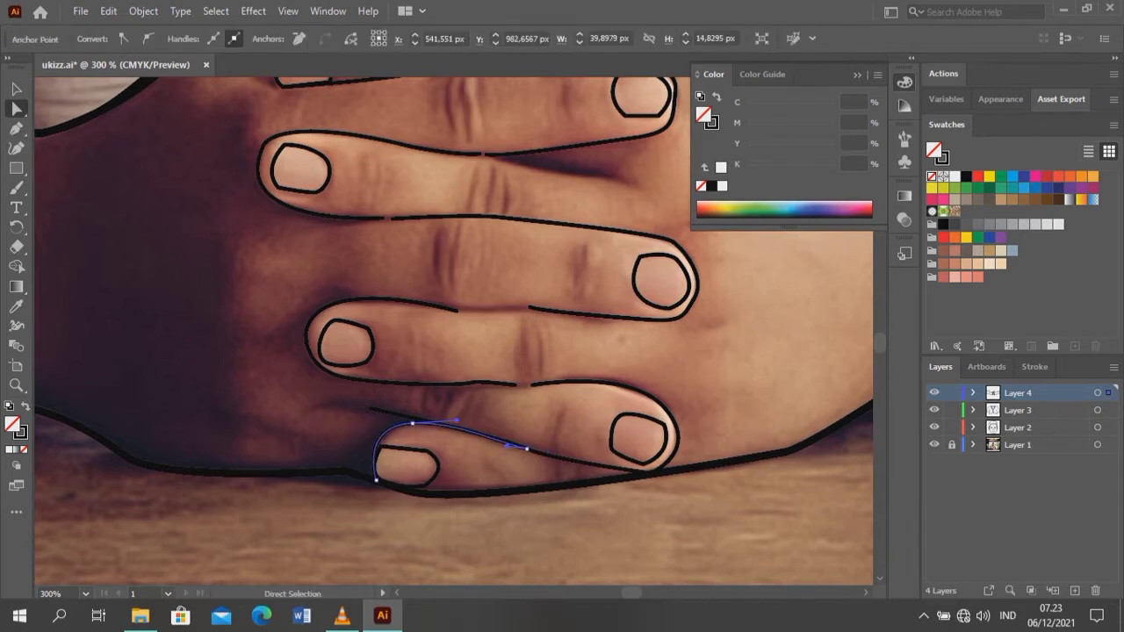
key(ctrl+shift+a)
key(ctrl+minus)
key(ctrl+minus)
click(933, 444)
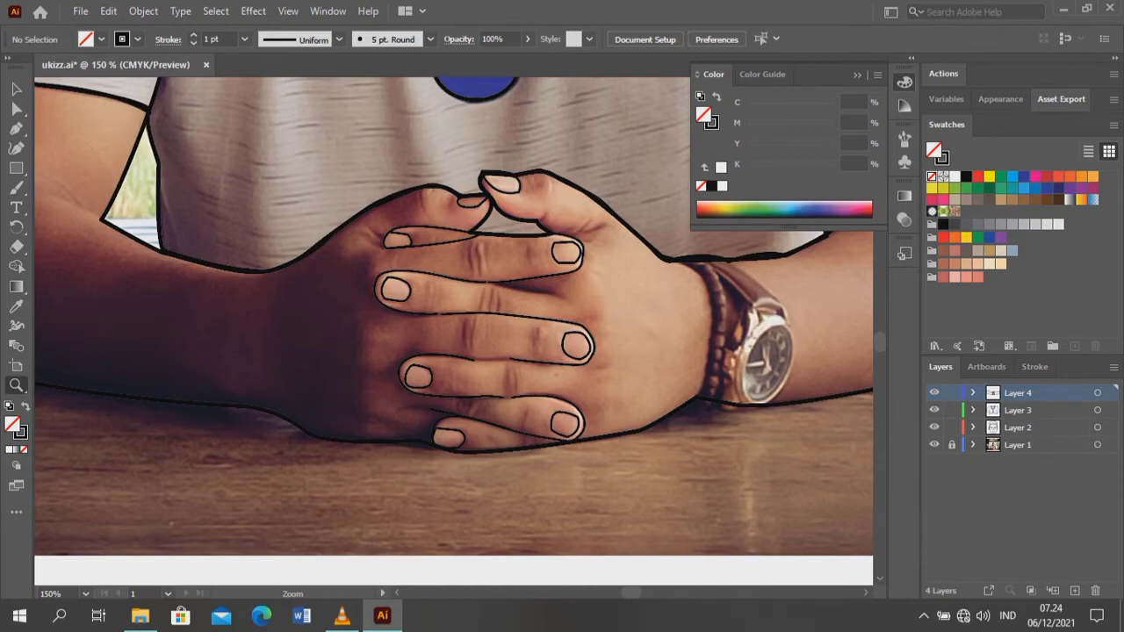
click(933, 444)
click(934, 444)
click(933, 445)
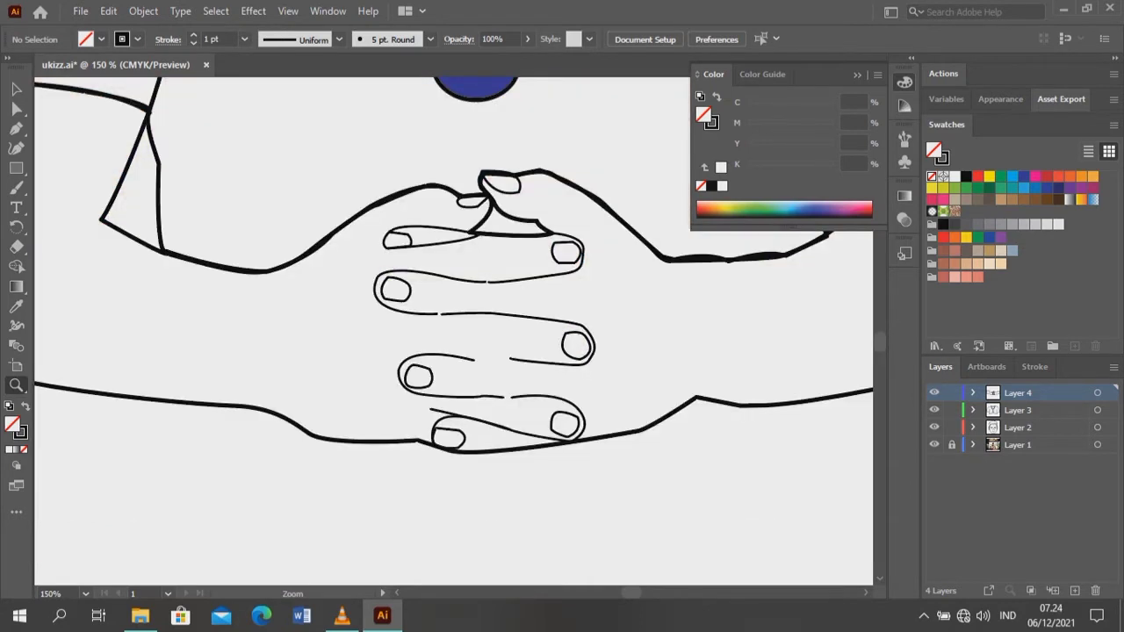
key(p)
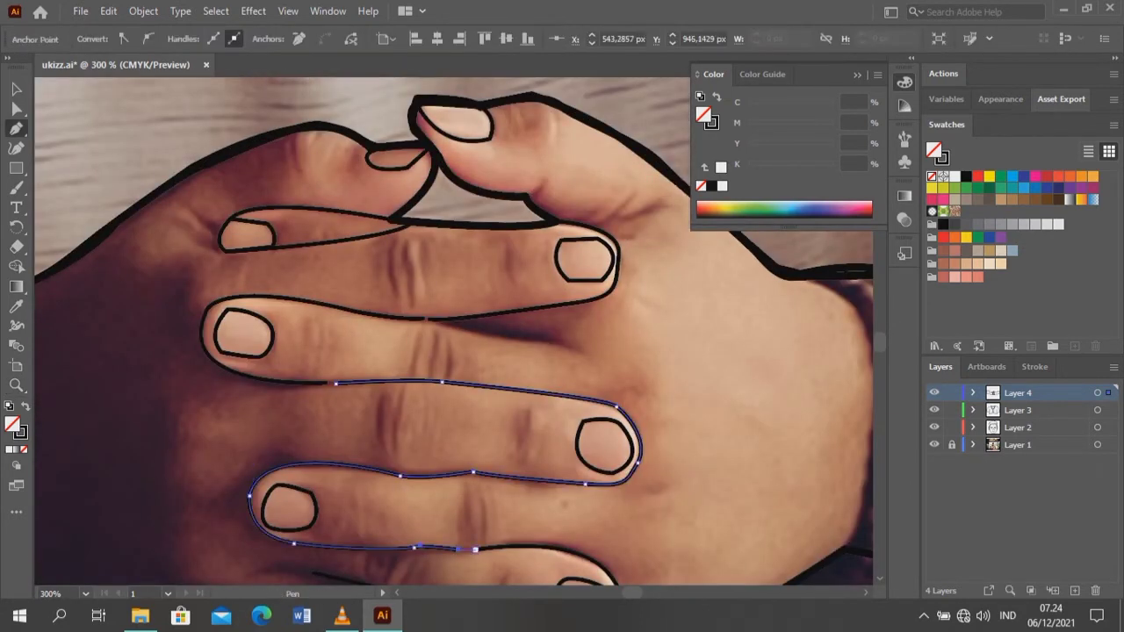
scroll(453, 331, down, 1)
- Check the upper and lower finger strokes, then show the photo again
key(ctrl+a)
key(v)
click(309, 190)
scroll(453, 332, down, 2)
click(392, 510)
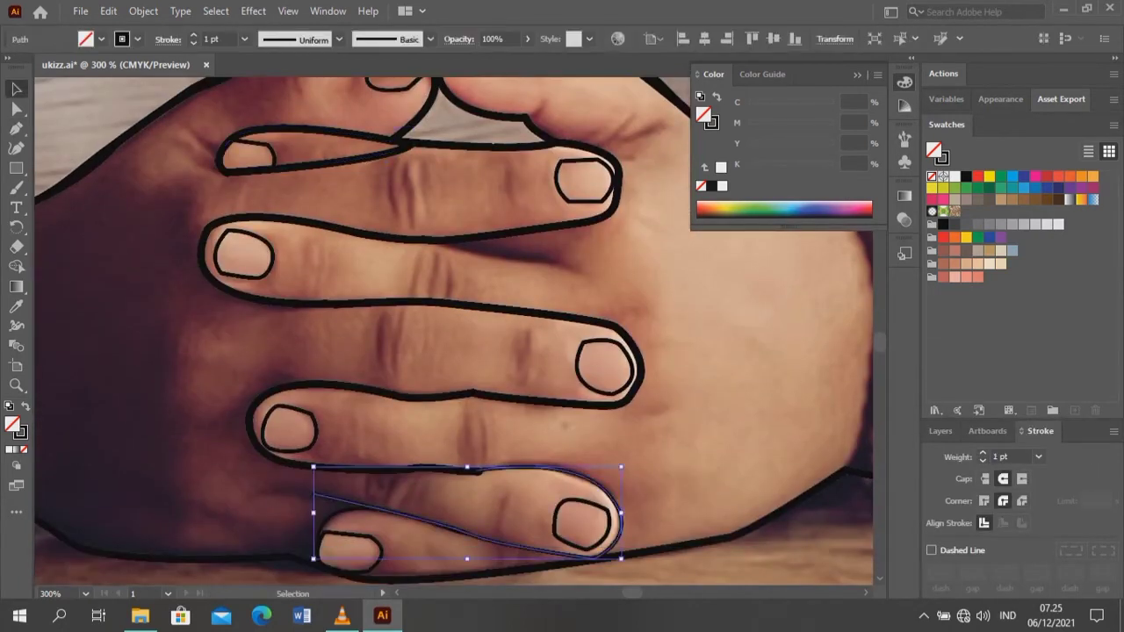
key(ctrl+shift+a)
click(940, 431)
click(934, 445)
scroll(453, 332, up, 5)
- Pen a curved crease line across the arm
key(p)
click(431, 326)
drag(677, 315, 746, 351)
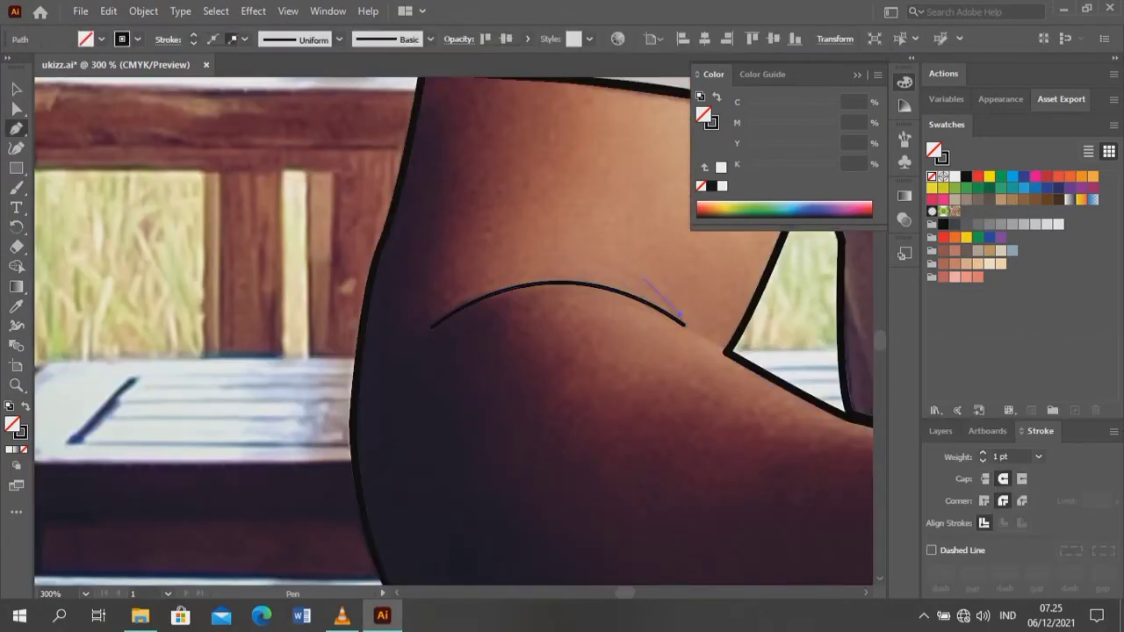
- Draw short knuckle creases and nail-side strokes on the upper fingers
scroll(683, 321, up, 3)
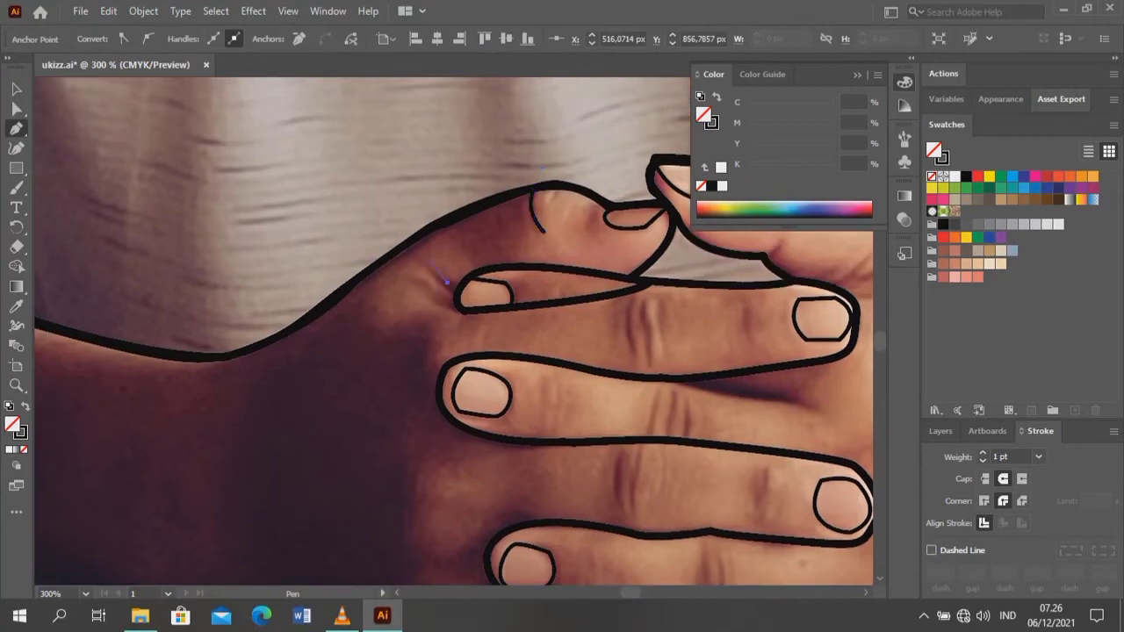
scroll(540, 171, up, 2)
drag(411, 255, 448, 285)
drag(644, 302, 650, 355)
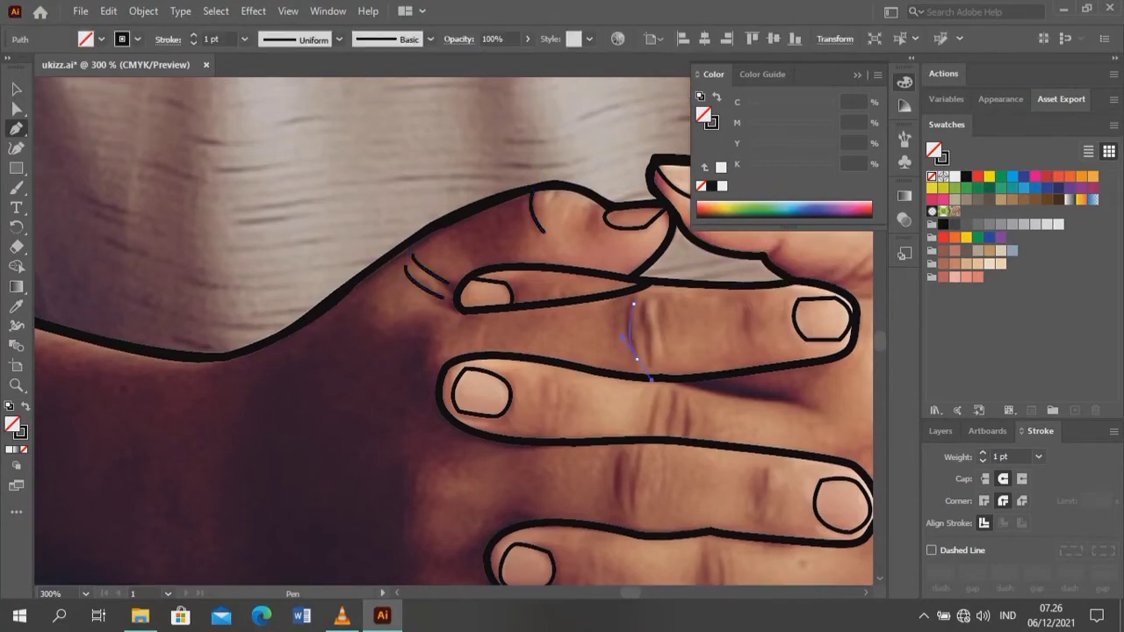
drag(750, 307, 753, 343)
drag(792, 300, 795, 338)
drag(511, 383, 507, 418)
ctrl+click(524, 406)
ctrl+click(675, 397)
mouse_move(655, 393)
mouse_down()
mouse_move(650, 429)
mouse_move(620, 451)
mouse_move(634, 450)
mouse_up()
- Add crease strokes on the middle finger and beside the pinky nail, then toggle the photo
scroll(680, 447, down, 2)
drag(815, 418, 823, 484)
scroll(822, 474, down, 1)
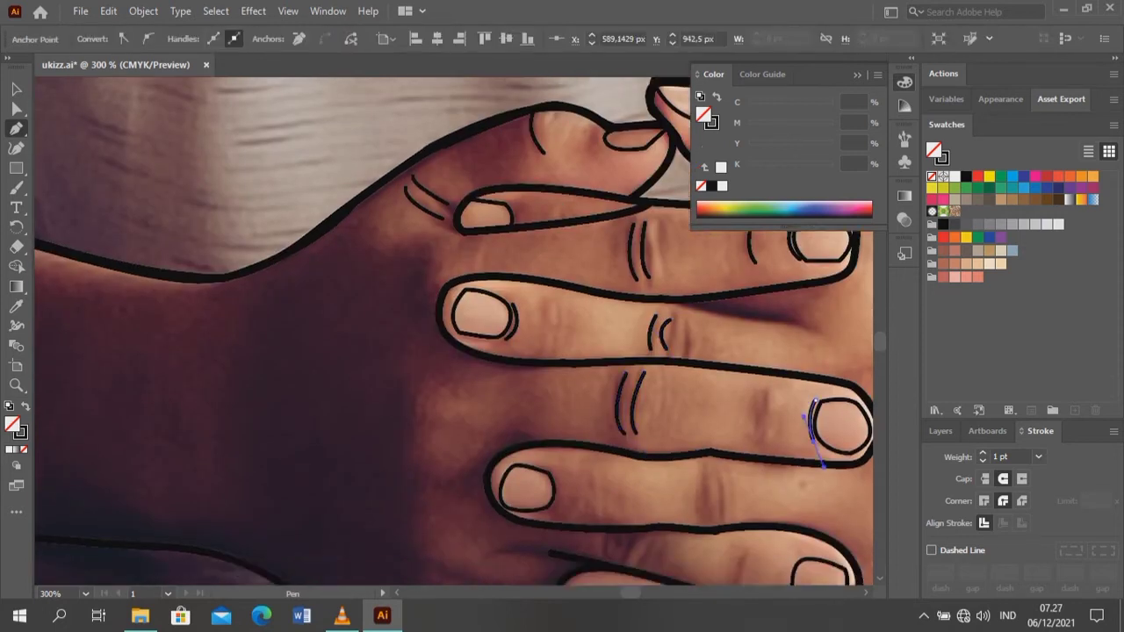
scroll(822, 465, down, 1)
drag(709, 461, 726, 483)
scroll(727, 474, down, 1)
click(793, 436)
click(792, 477)
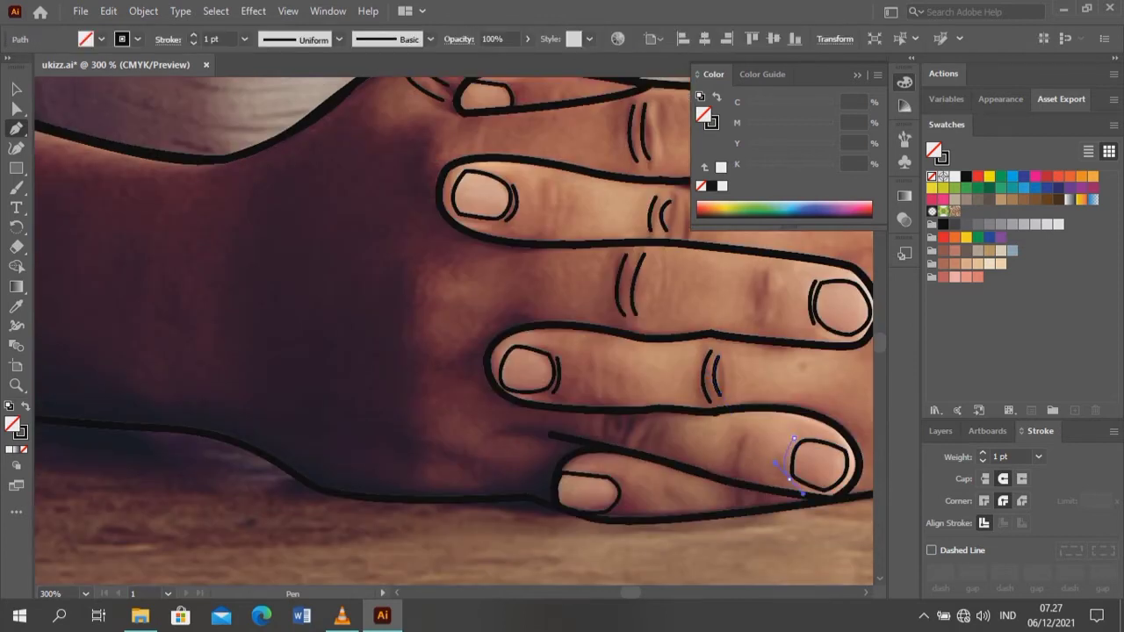
ctrl+click(620, 478)
key(a)
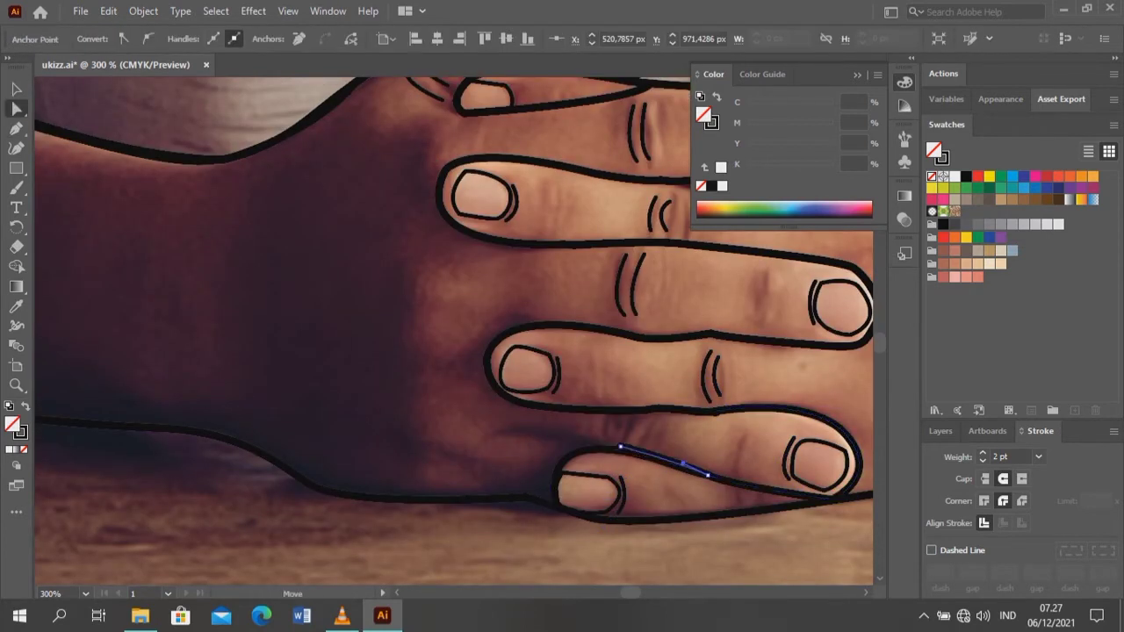
key(Return)
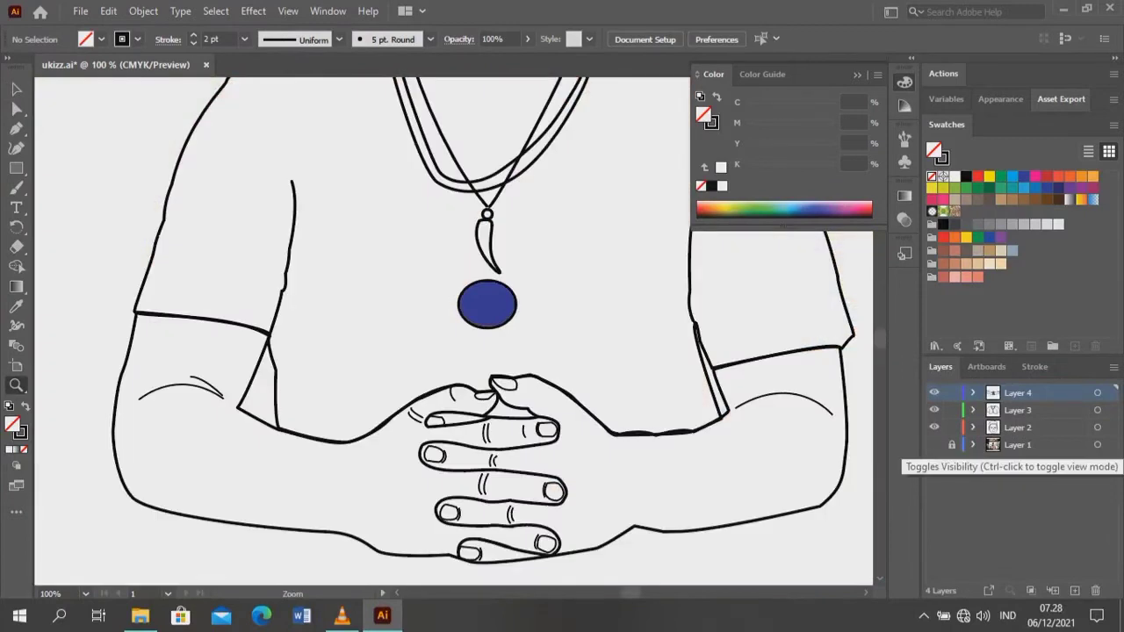
click(933, 444)
- Add creases near the thumb knuckle and across the right fingers
drag(288, 311, 309, 345)
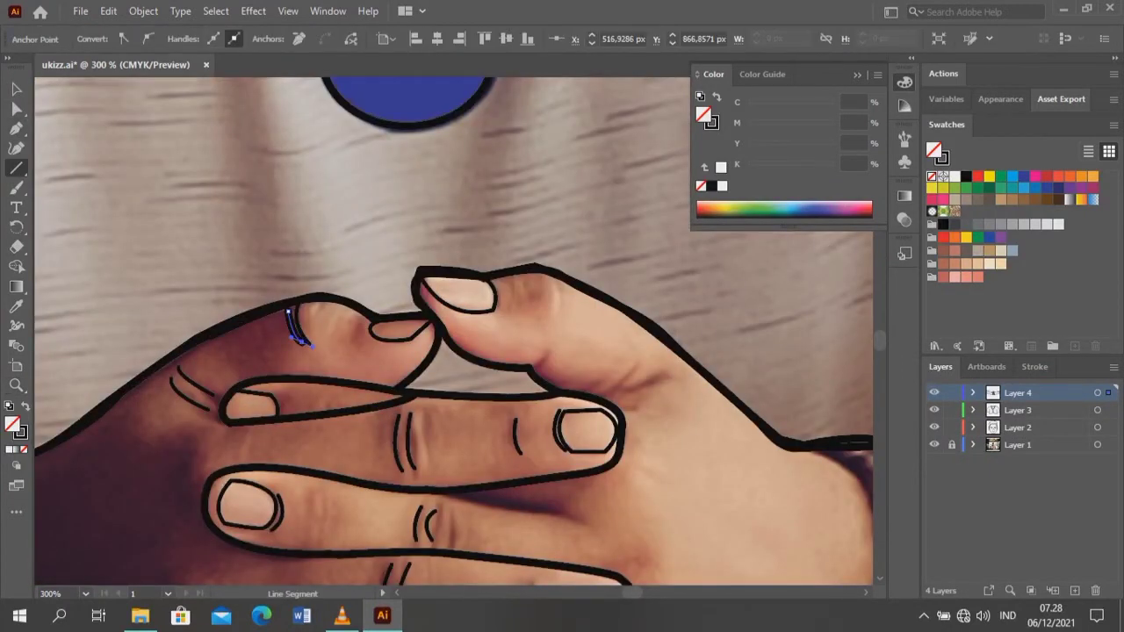
key(p)
click(544, 279)
drag(553, 303, 551, 316)
click(549, 354)
click(537, 367)
click(639, 360)
click(619, 391)
click(672, 368)
scroll(671, 368, down, 3)
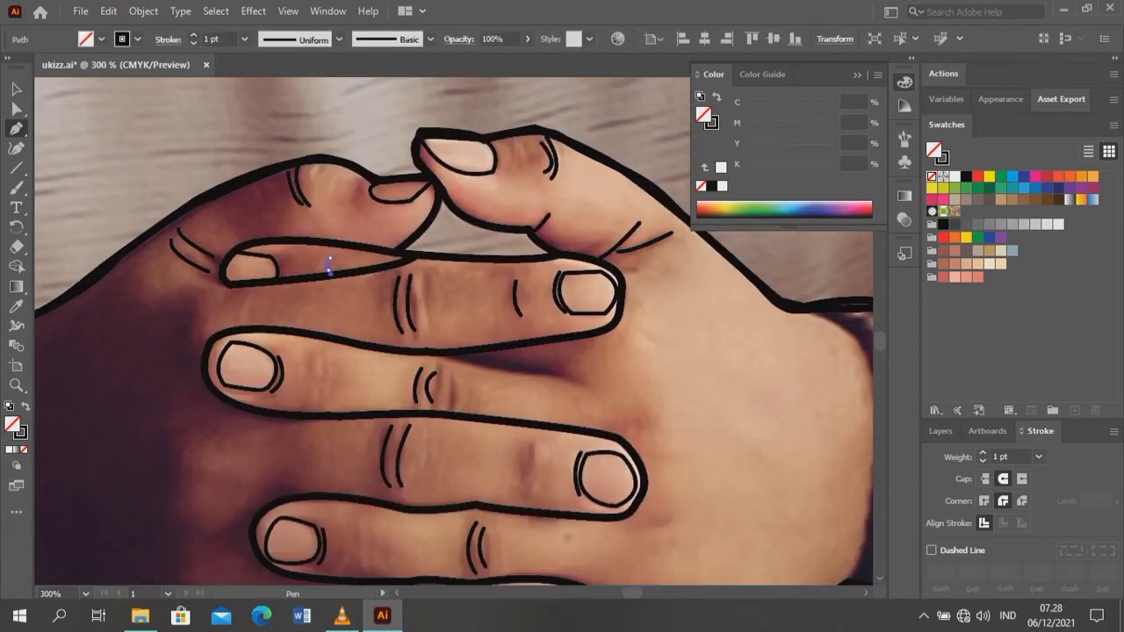
- Add a short stroke beside a fingernail and a crease on the lower finger
click(318, 358)
click(309, 396)
click(529, 446)
click(525, 483)
scroll(361, 474, down, 2)
drag(361, 456, 376, 446)
scroll(376, 446, down, 1)
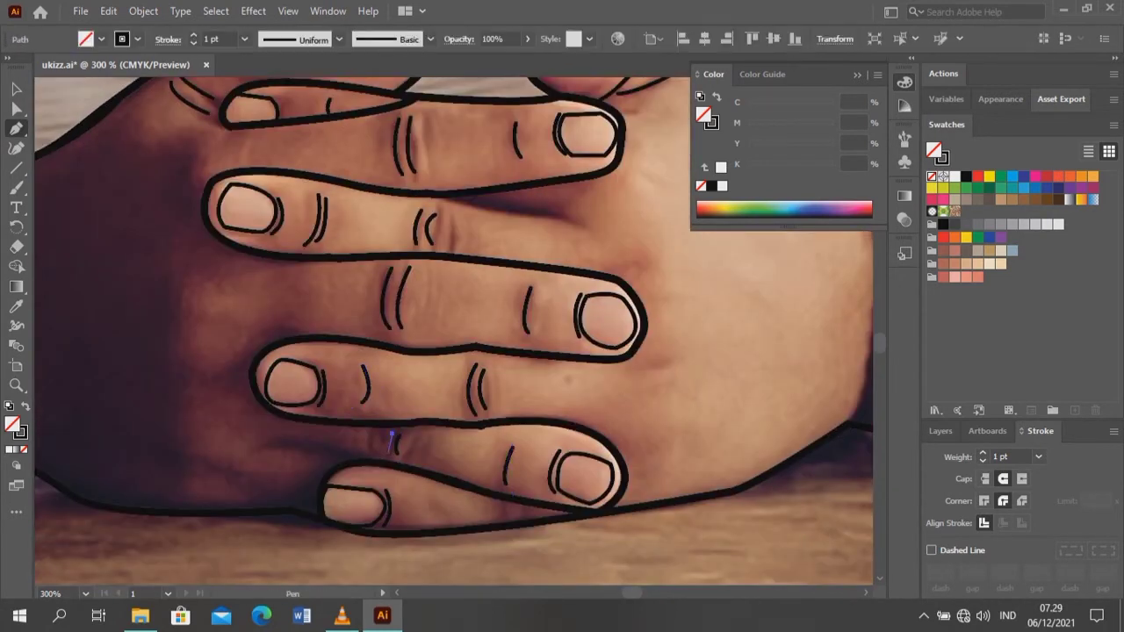
scroll(389, 401, down, 1)
scroll(509, 546, up, 1)
scroll(509, 547, up, 3)
- Draw lines along the thumbnail and top finger's nail, then zoom out to review
click(496, 169)
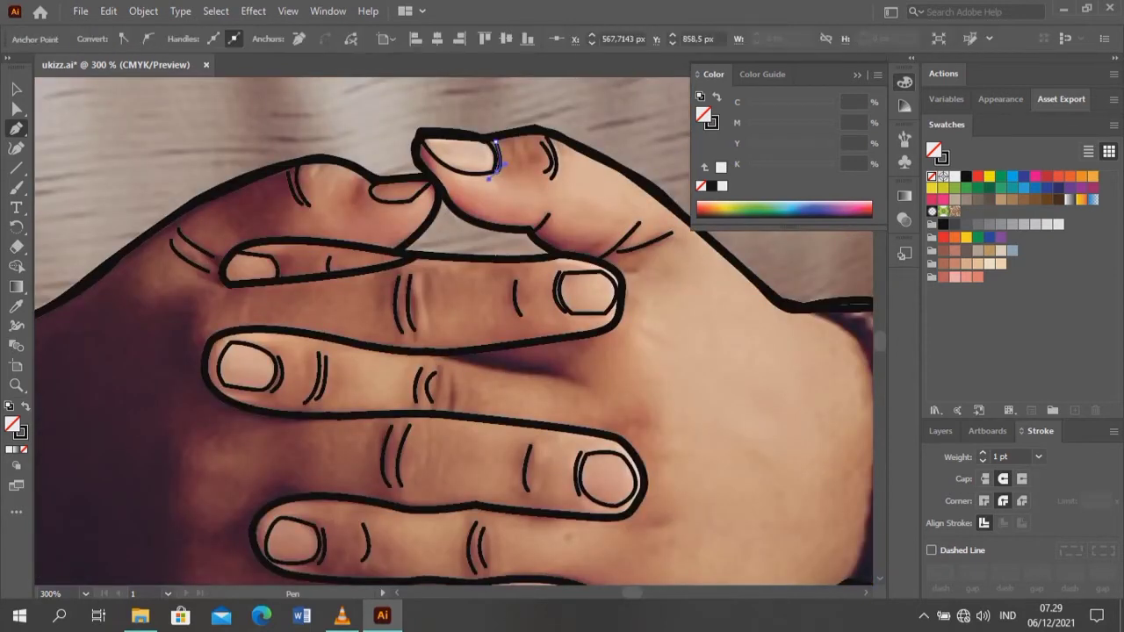
click(367, 187)
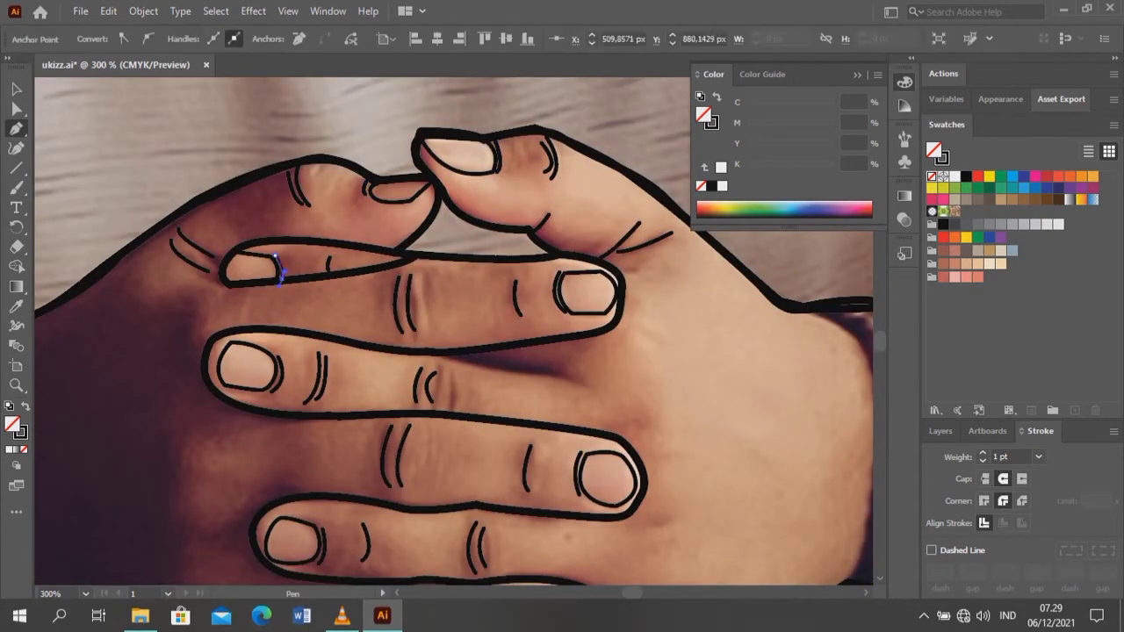
ctrl+click(272, 264)
key(z)
alt+click(352, 281)
alt+click(352, 281)
- Toggle the photo layer to check the line art and zoom in on the wristwatch
click(940, 431)
click(934, 444)
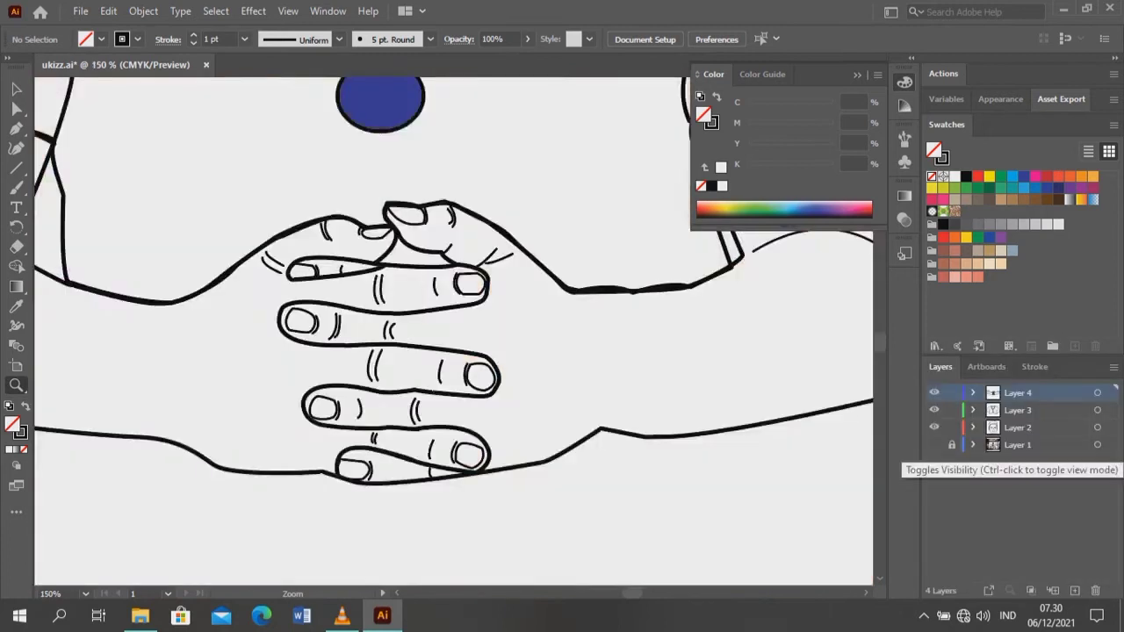
click(777, 380)
key(g)
- Draw an ellipse over the watch face, tilt it to fit, and fill it white
click(16, 168)
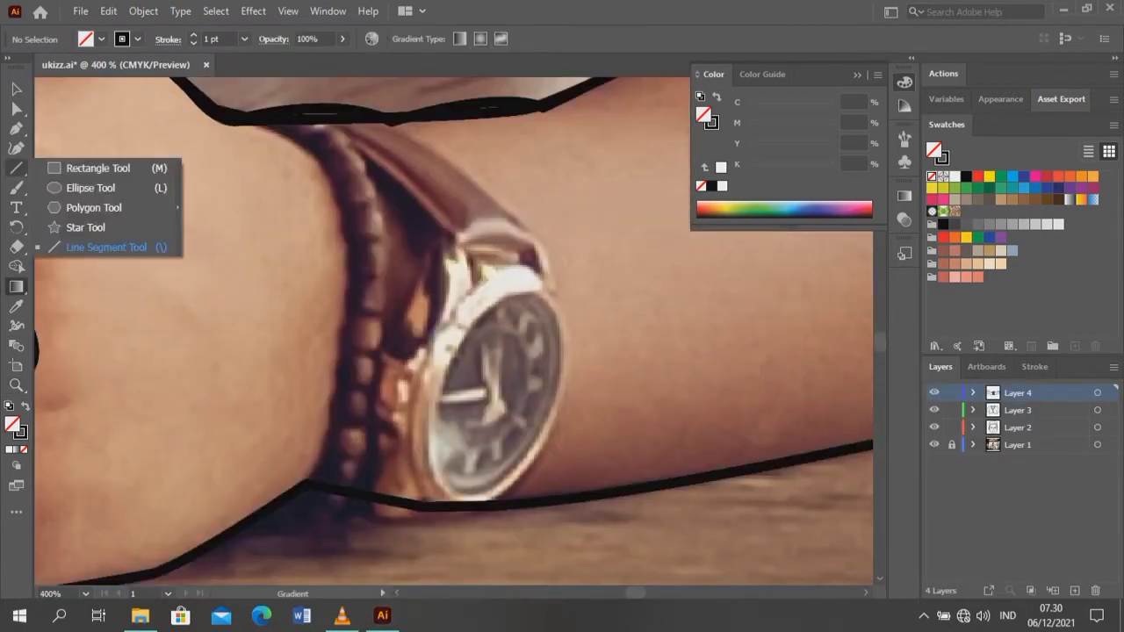
click(88, 183)
drag(443, 303, 553, 496)
mouse_move(558, 410)
mouse_down()
mouse_move(570, 411)
mouse_move(559, 410)
mouse_up()
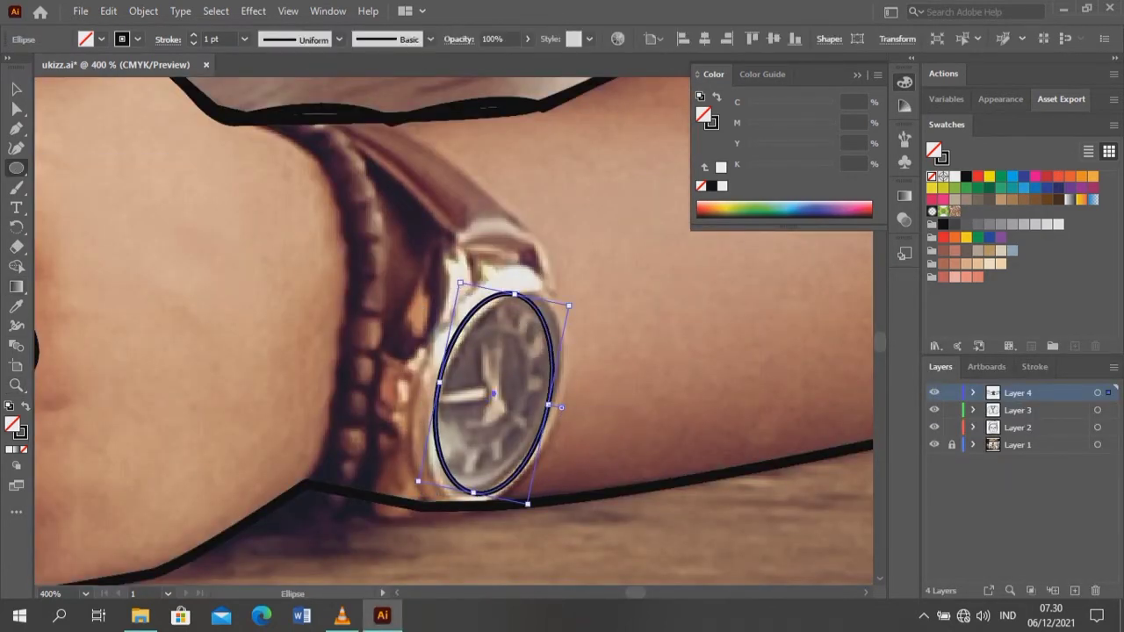
drag(492, 290, 478, 281)
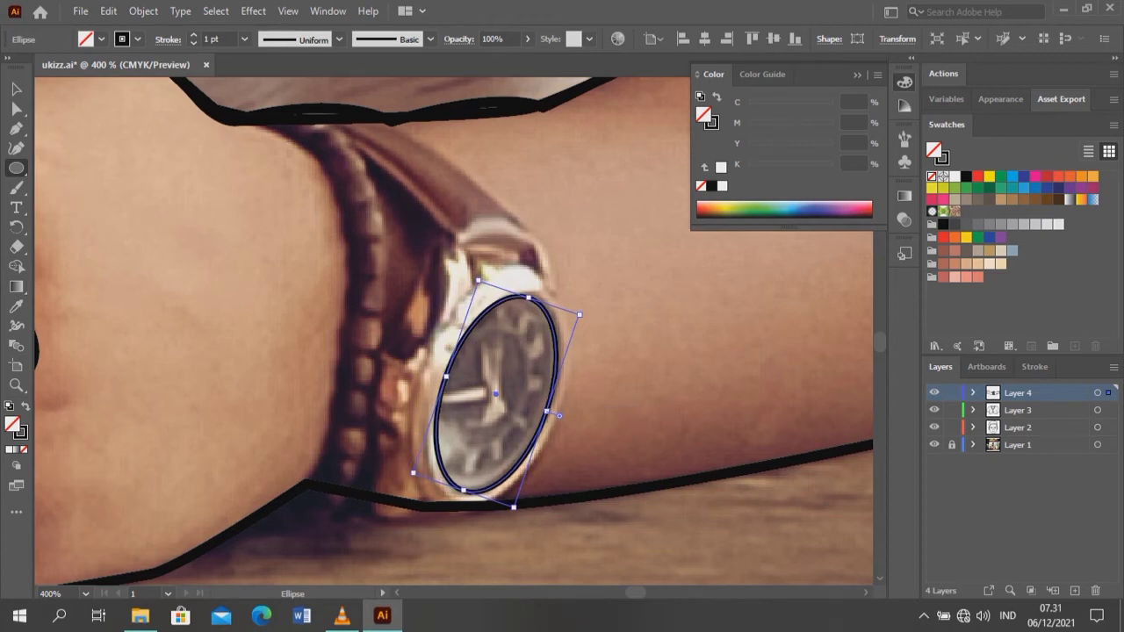
click(955, 176)
scroll(454, 331, up, 1)
scroll(454, 331, up, 1)
key(ctrl+shift+a)
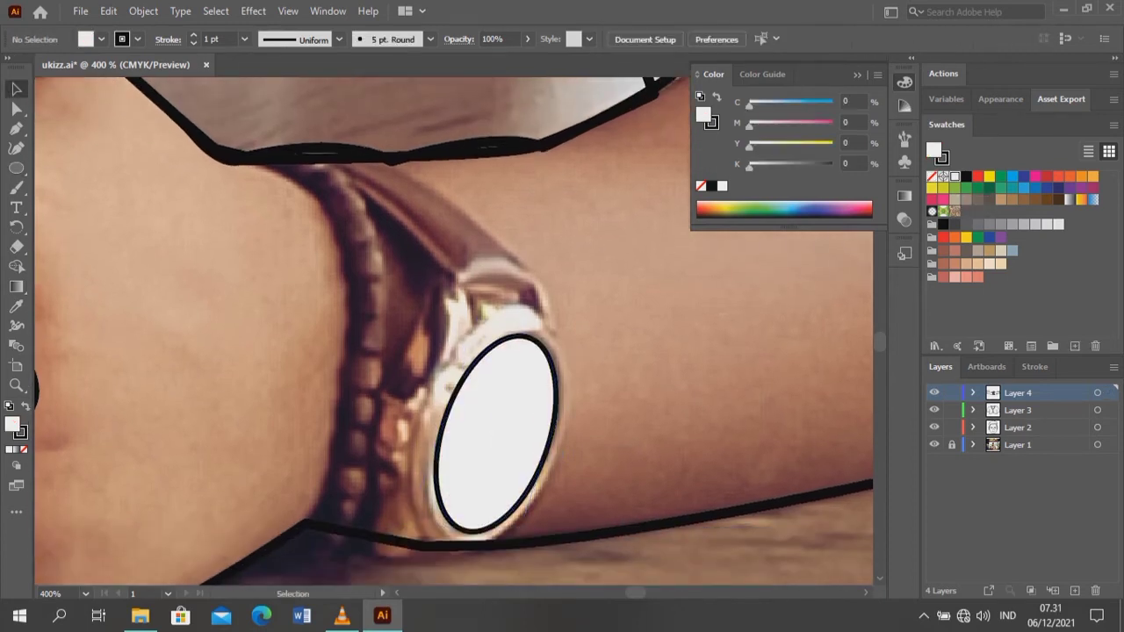
- Start a no-fill pen path around the bracelet, curving it around the bottom
key(p)
click(264, 205)
click(325, 201)
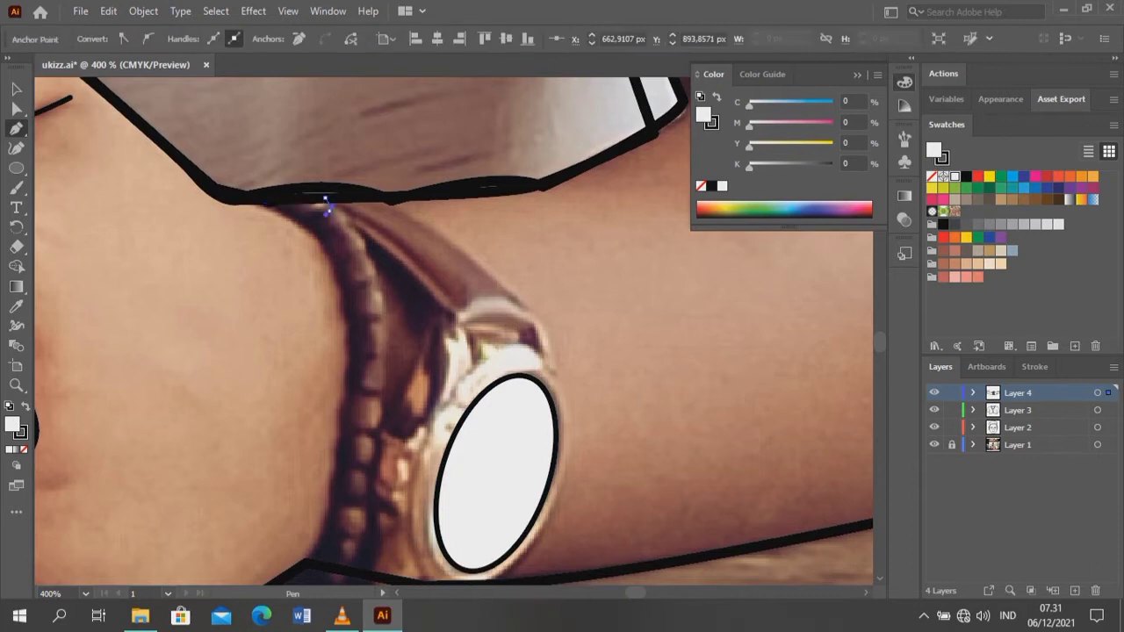
key(slash)
drag(385, 356, 367, 500)
scroll(367, 460, down, 1)
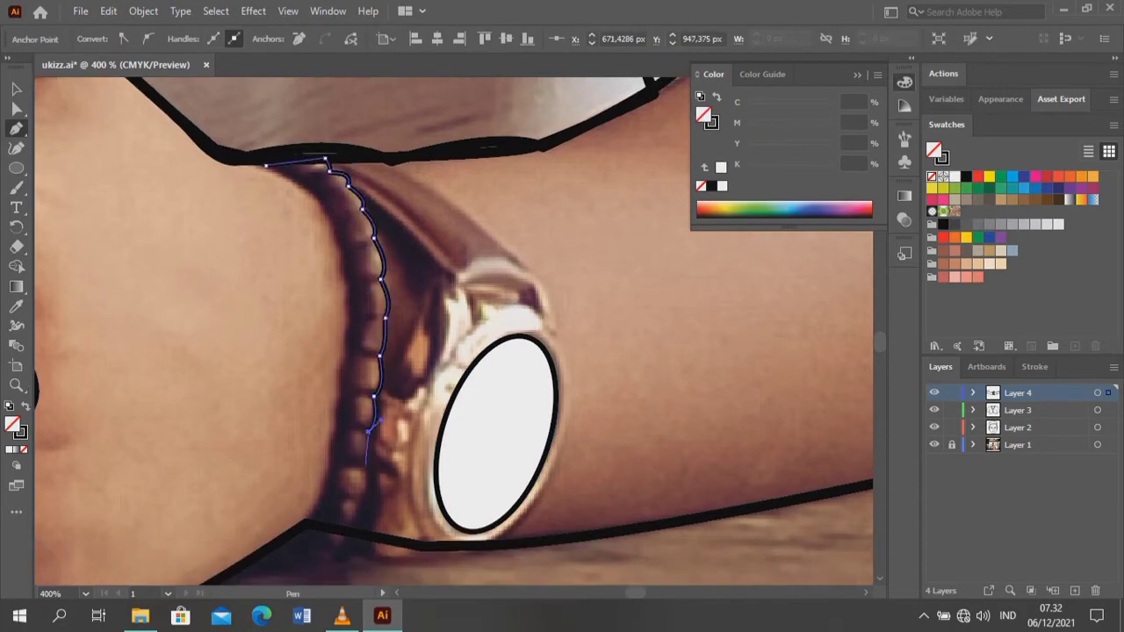
scroll(365, 474, down, 2)
drag(314, 464, 316, 509)
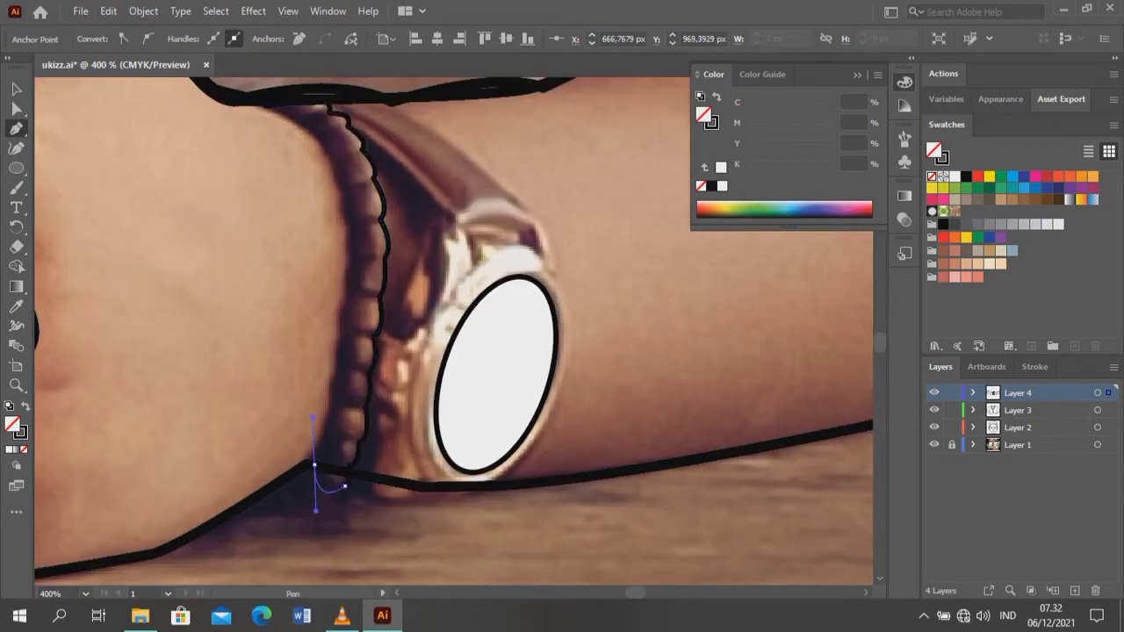
drag(327, 432, 321, 432)
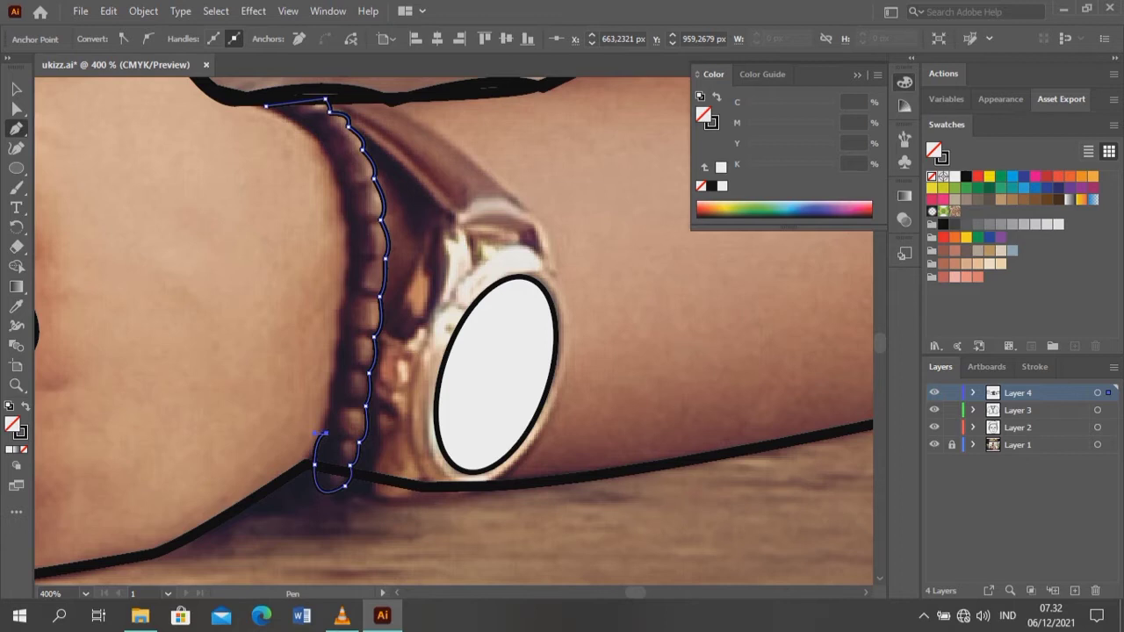
- Close the scalloped bracelet outline at its start and smooth its top corner
mouse_move(333, 405)
mouse_down()
mouse_move(354, 279)
mouse_move(347, 214)
mouse_move(316, 236)
mouse_up()
scroll(351, 298, up, 1)
scroll(343, 230, up, 1)
drag(266, 185, 272, 205)
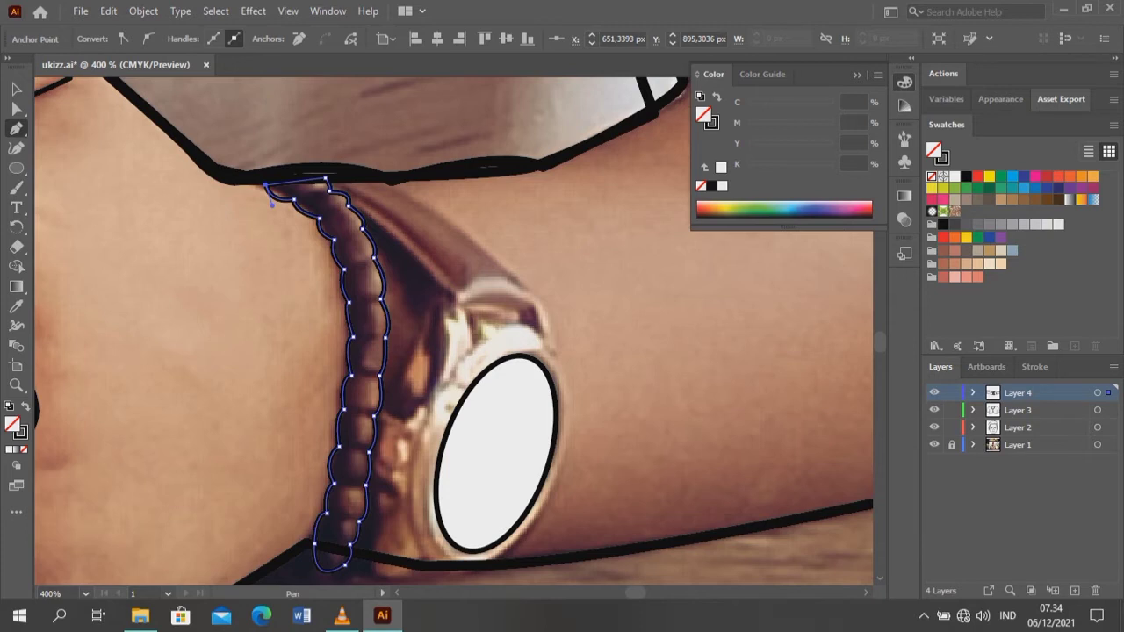
key(ctrl+plus)
key(ctrl+plus)
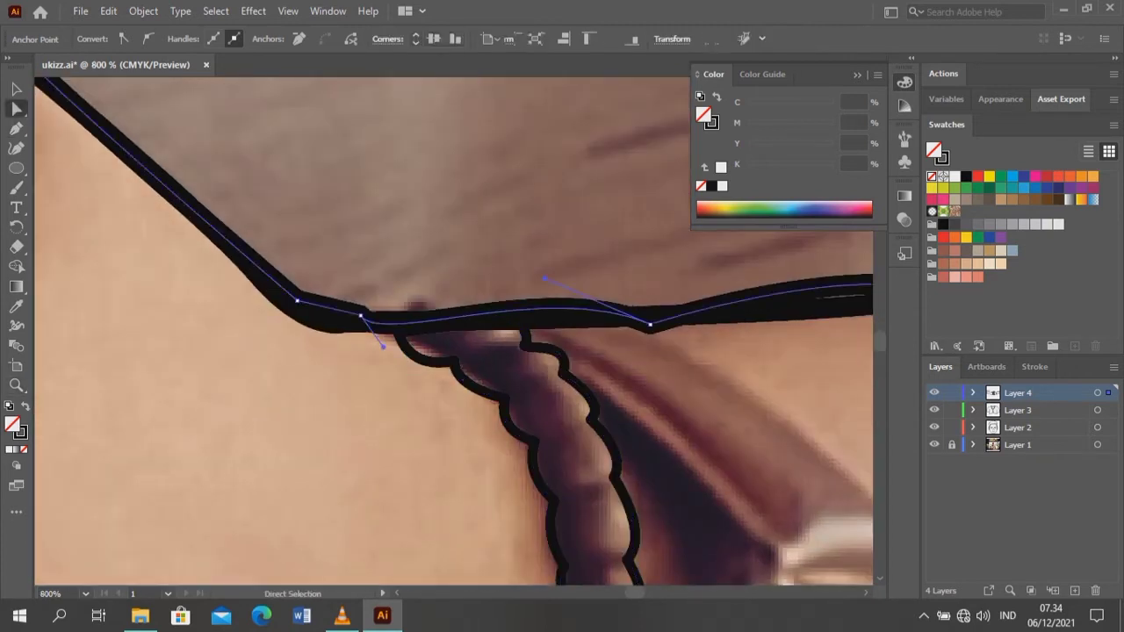
drag(410, 371, 418, 364)
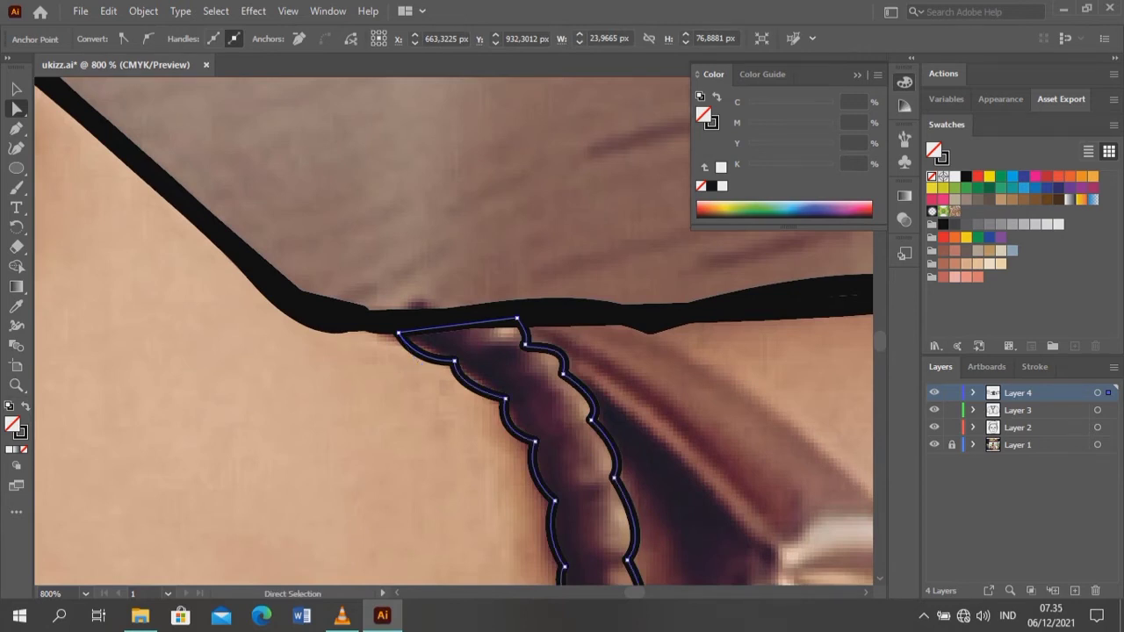
- Draw three curved arcs separating the upper beads of the bracelet
scroll(453, 331, down, 2)
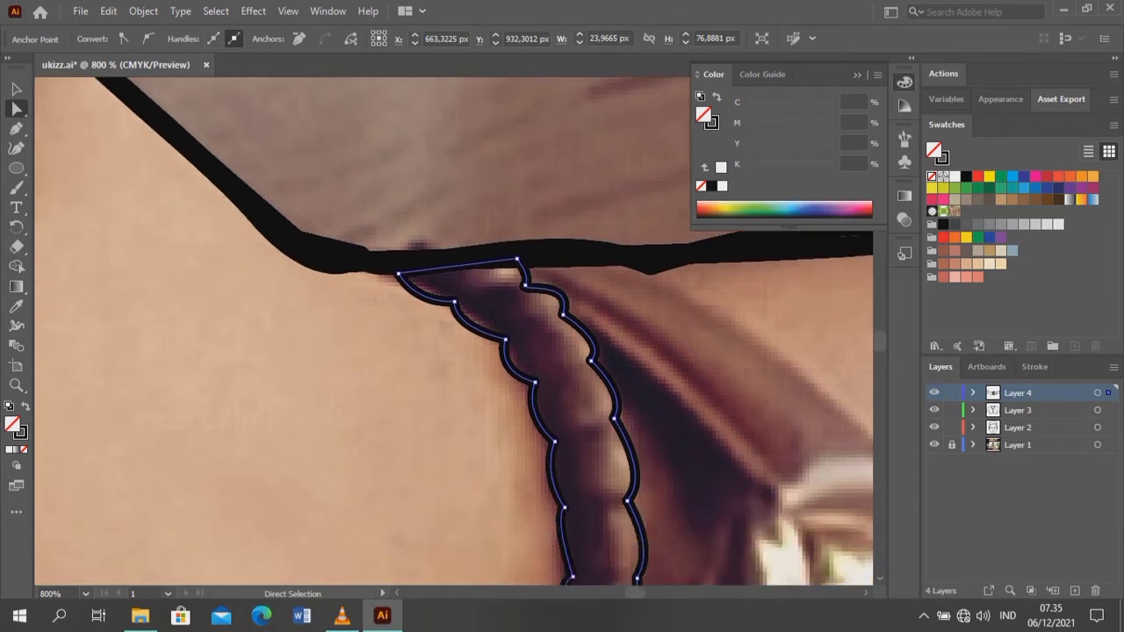
scroll(453, 331, down, 3)
click(518, 213)
drag(547, 199, 567, 199)
click(541, 255)
drag(572, 249, 582, 248)
click(563, 319)
drag(599, 313, 637, 328)
- Add two more bead-divider arcs lower down, then zoom out to review the arm
scroll(597, 351, down, 2)
scroll(606, 351, down, 2)
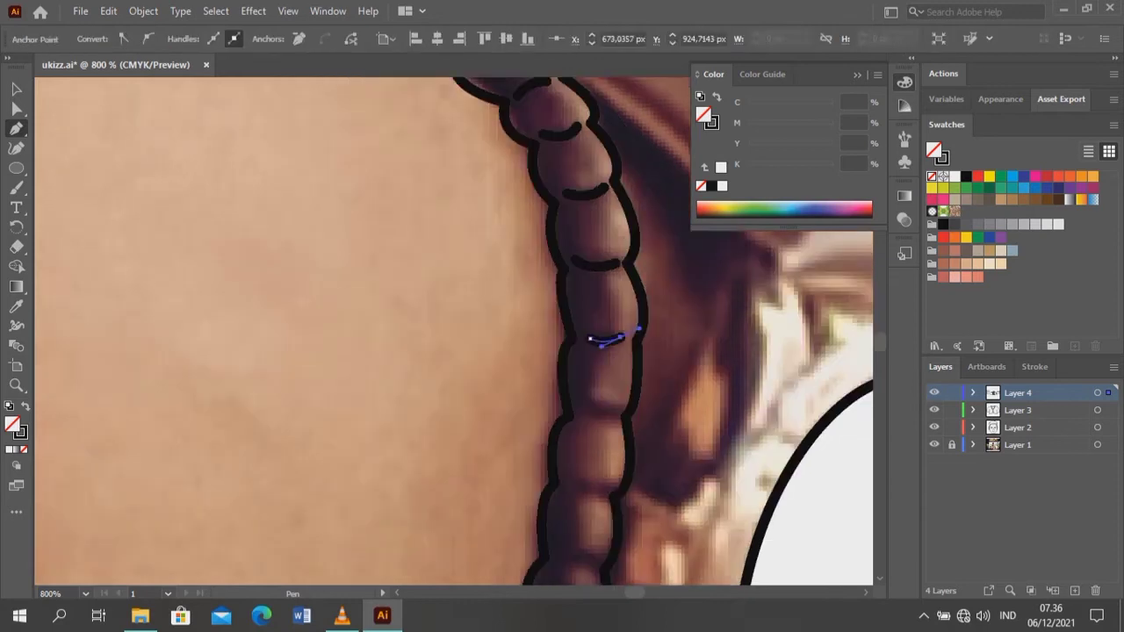
drag(605, 372, 627, 367)
click(571, 448)
drag(597, 450, 617, 444)
scroll(597, 395, down, 2)
key(ctrl+minus)
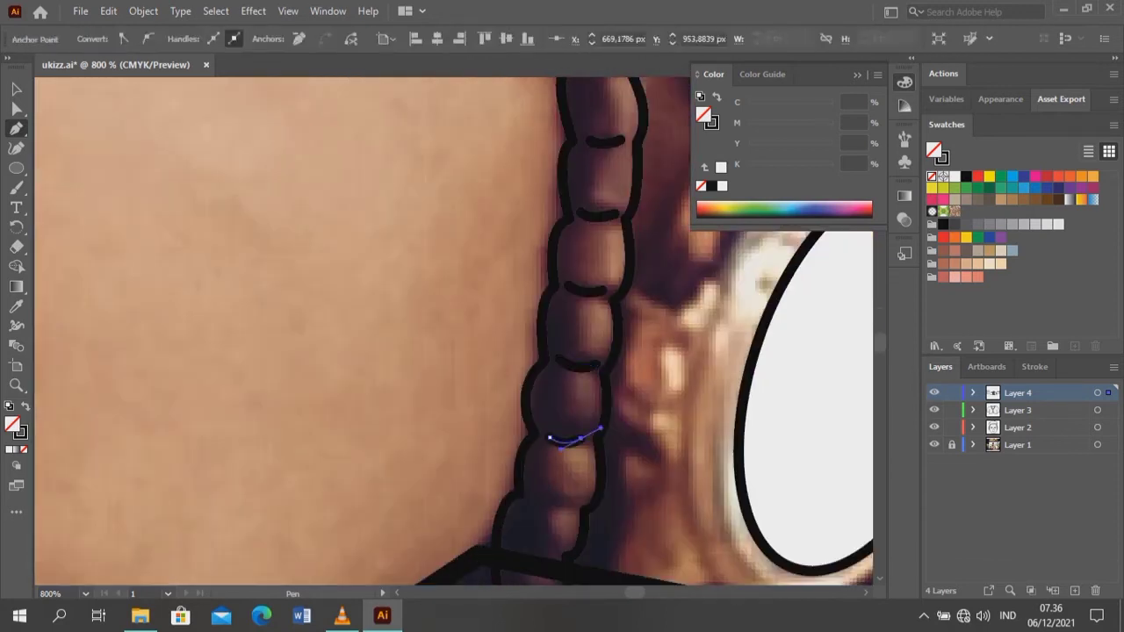
key(ctrl+minus)
key(ctrl+minus)
key(ctrl+minus)
key(ctrl+minus)
- Show the reference photo again and trace the curved outline of the watch band
click(933, 445)
key(ctrl+plus)
key(ctrl+plus)
key(ctrl+plus)
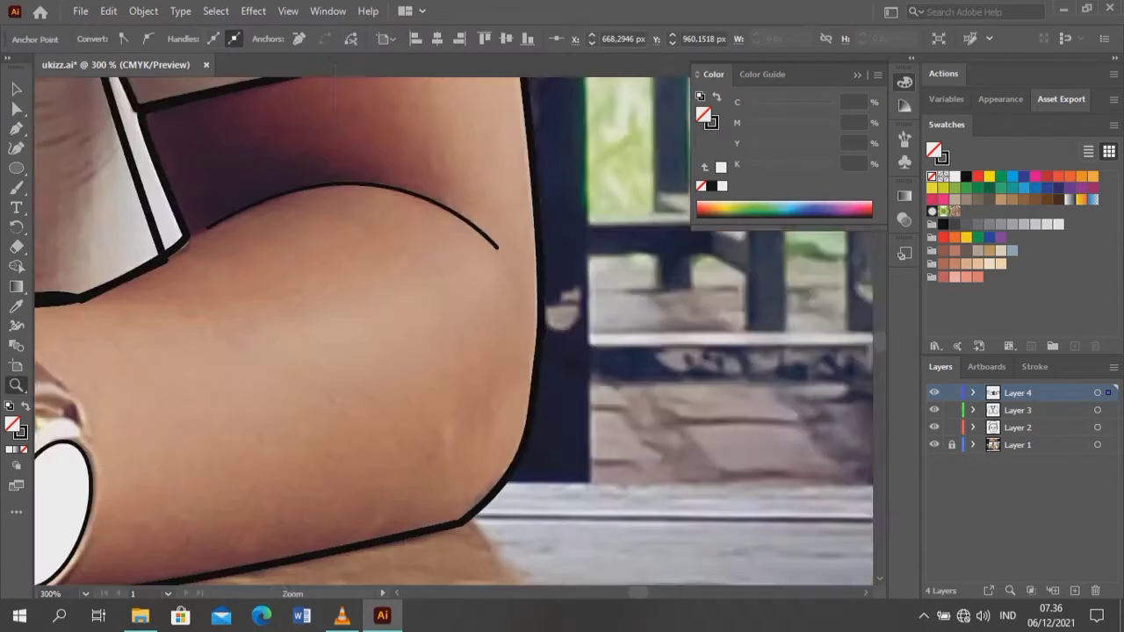
drag(523, 391, 545, 422)
click(448, 401)
drag(314, 282, 314, 197)
click(314, 198)
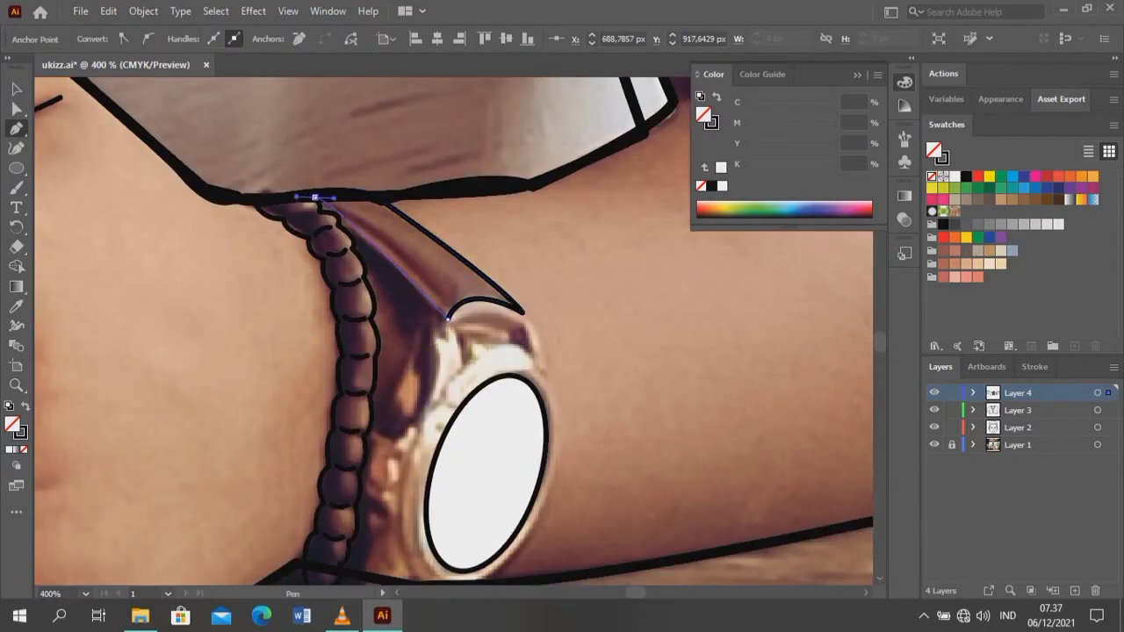
scroll(439, 324, down, 2)
scroll(439, 325, up, 2)
scroll(439, 325, down, 1)
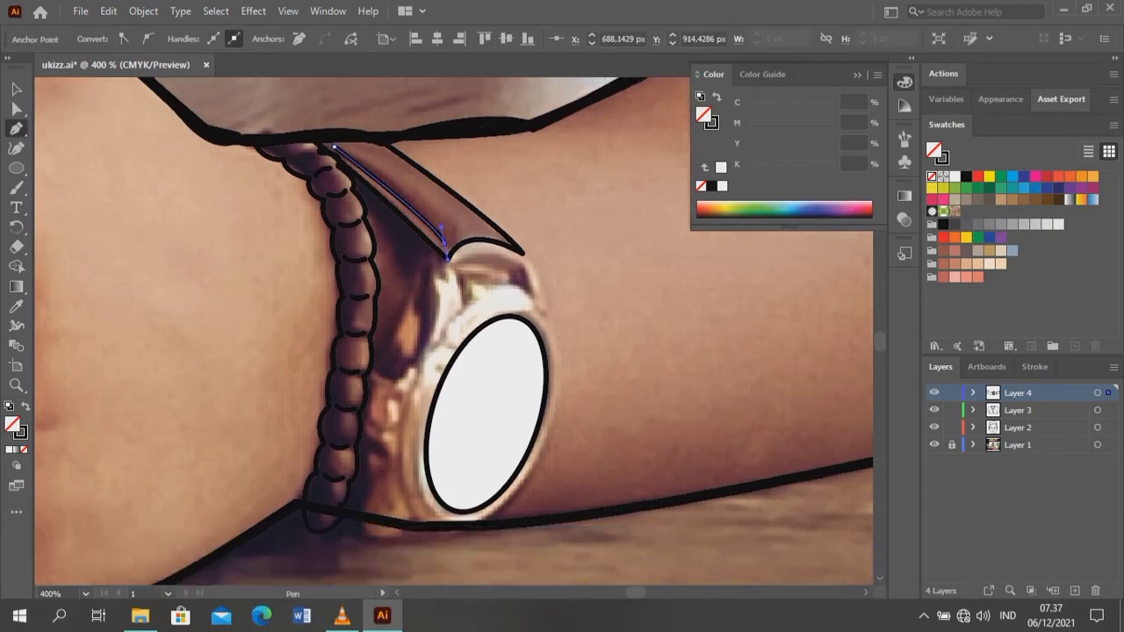
scroll(443, 241, down, 2)
click(340, 252)
- Copy the watch-face ellipse and enlarge it into the bezel ring
key(v)
key(l)
key(v)
mouse_move(481, 186)
mouse_down()
mouse_move(482, 436)
mouse_move(443, 434)
mouse_up()
drag(524, 197, 524, 195)
key(ctrl+shift+a)
- Draw strap lines along the watch case and its lower edge
key(p)
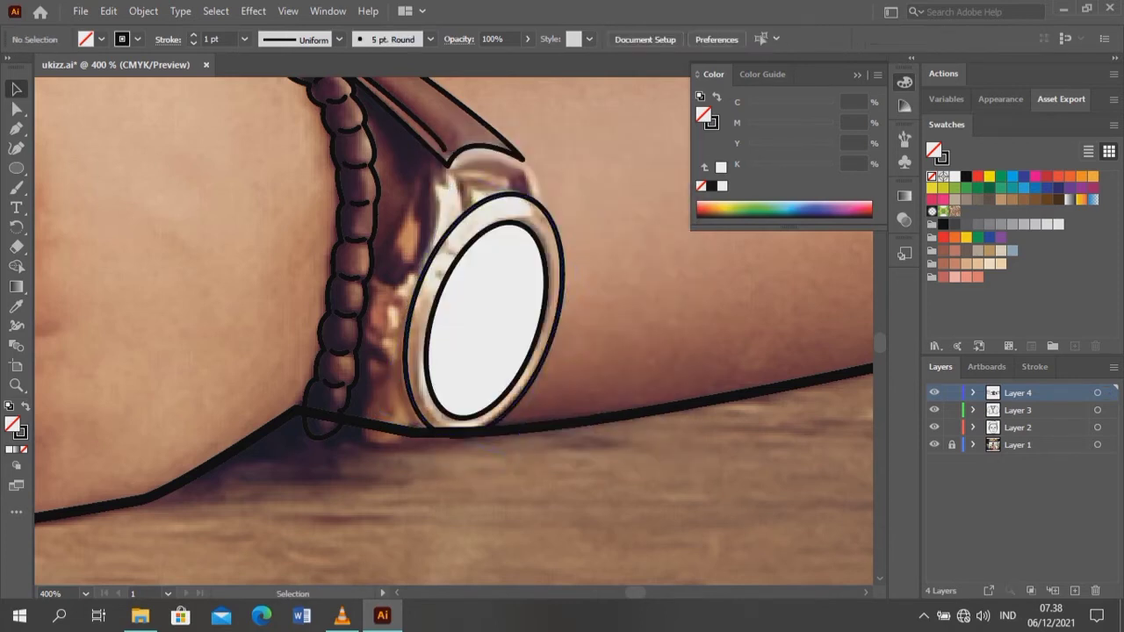
scroll(377, 386, up, 3)
click(428, 265)
click(377, 379)
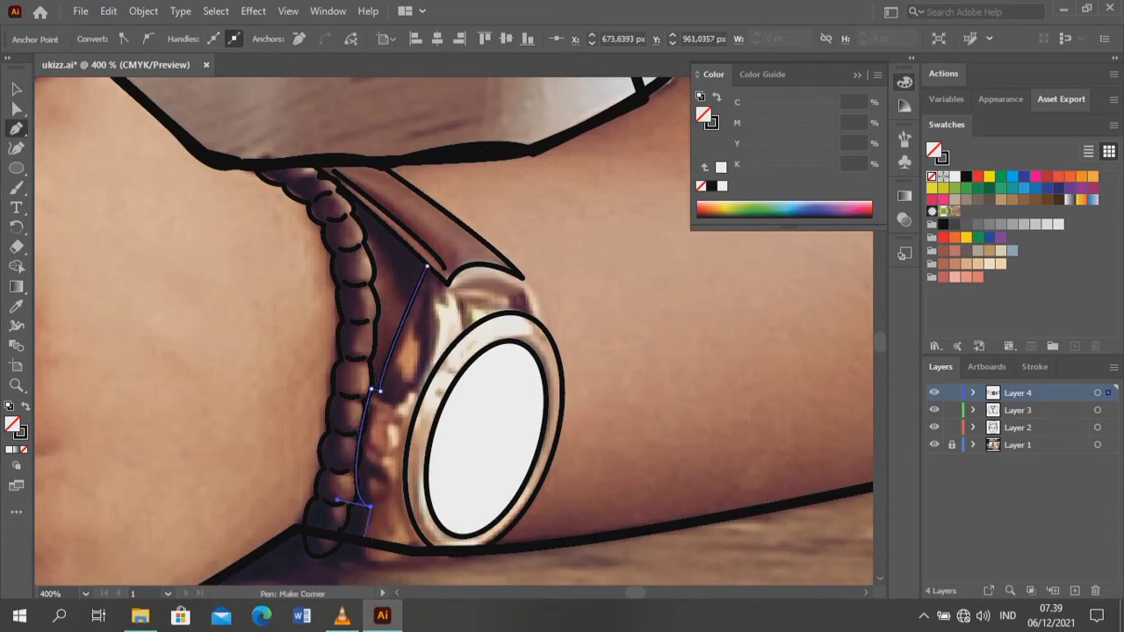
drag(478, 550, 533, 526)
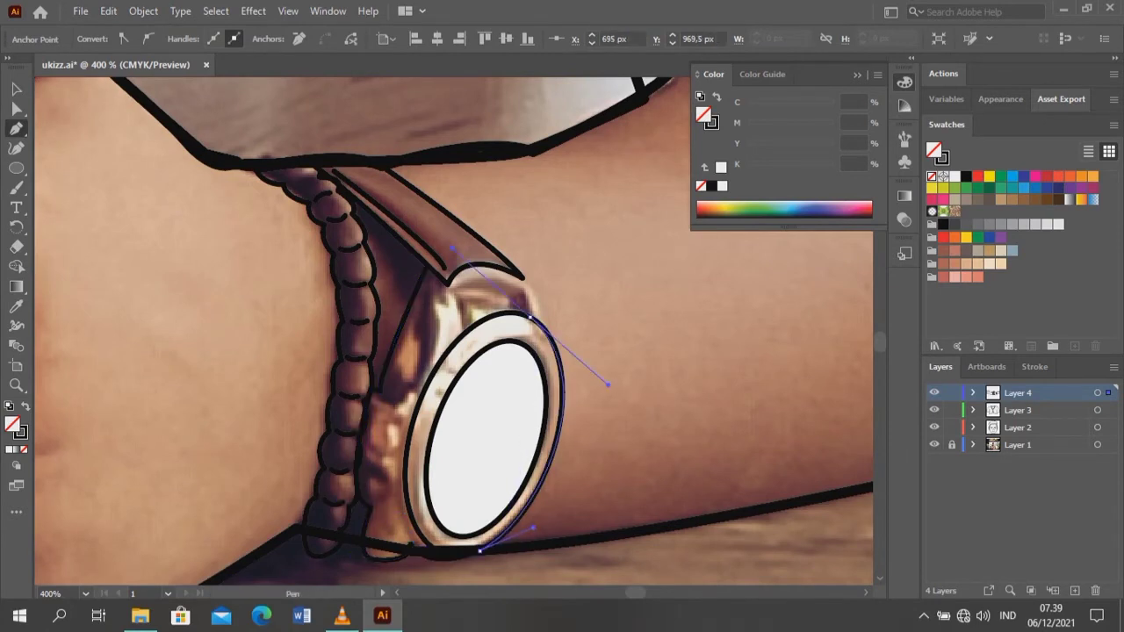
click(550, 456)
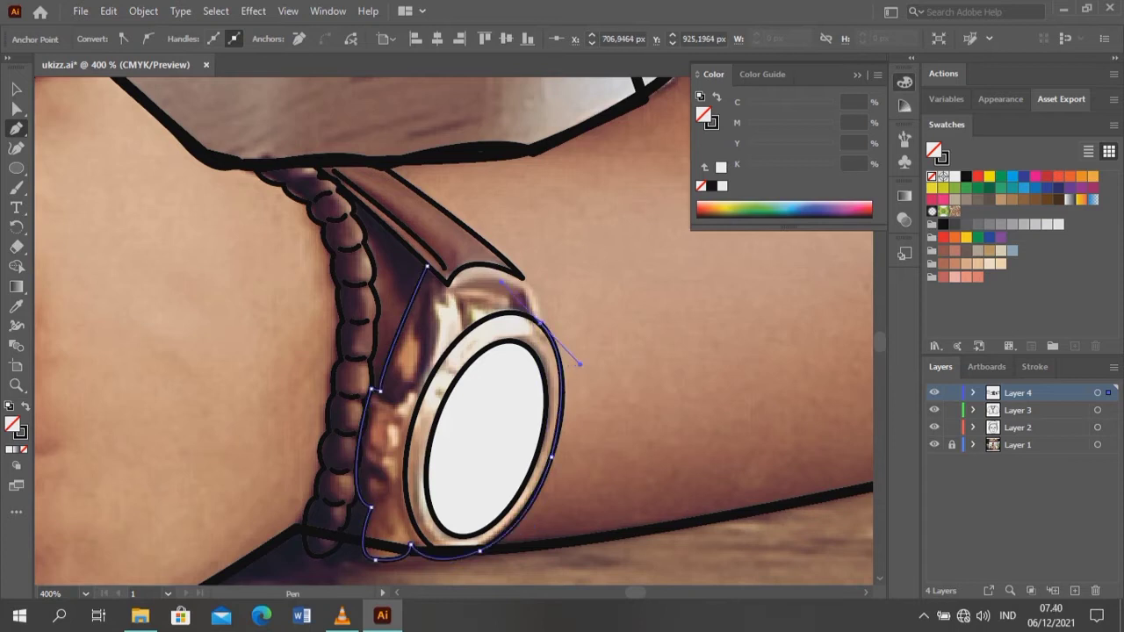
key(Return)
drag(448, 284, 461, 251)
click(426, 265)
key(Return)
- Outline the watch crown and add a small circle for the side button
click(460, 302)
click(525, 307)
click(511, 285)
click(463, 289)
scroll(492, 290, down, 1)
key(l)
drag(376, 386, 404, 414)
key(v)
- Trace the inner bezel arc around the watch-face rim, then hide the photo layer
key(p)
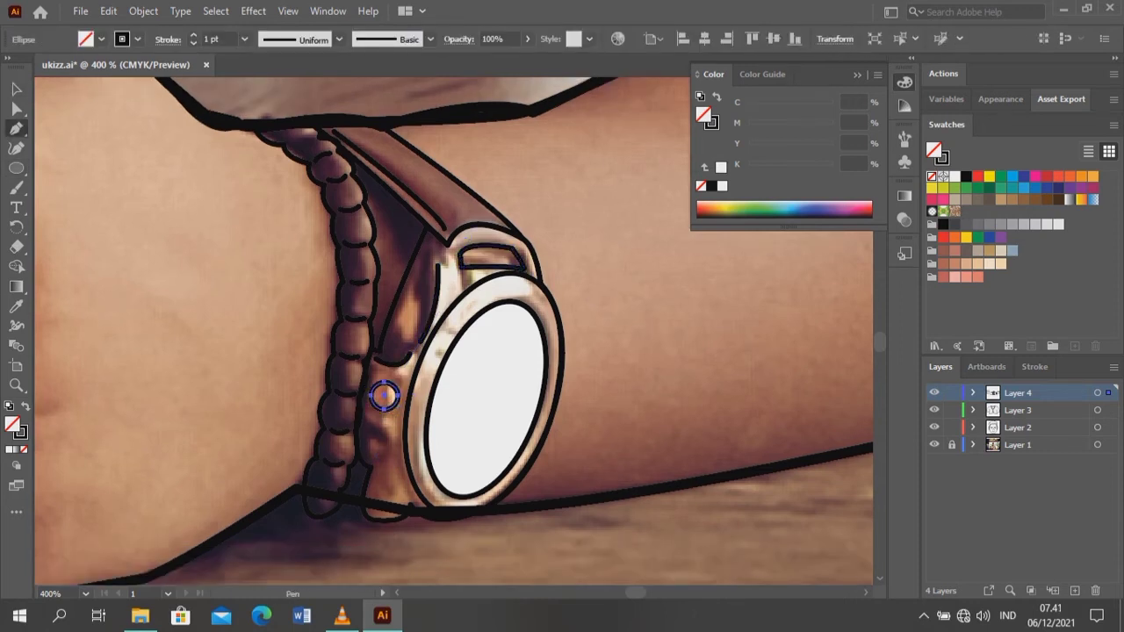
click(524, 286)
scroll(475, 307, down, 2)
drag(421, 295, 384, 423)
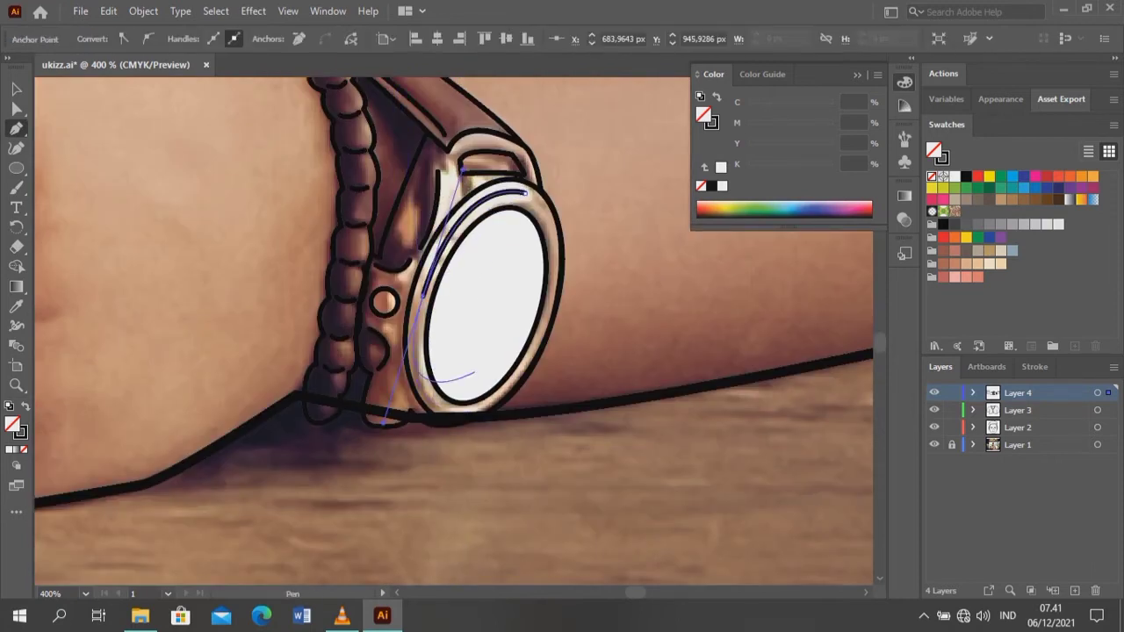
drag(457, 413, 513, 424)
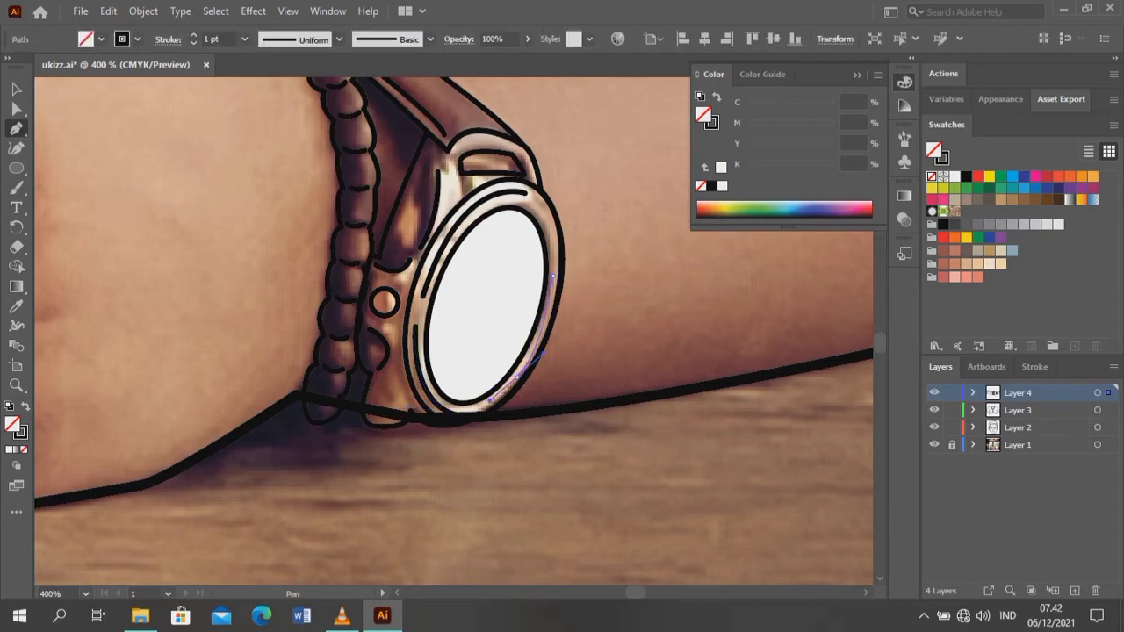
key(v)
click(940, 366)
click(934, 444)
- On Layer 2 with the photo visible, draw curved 1 pt inner-ear lines
key(z)
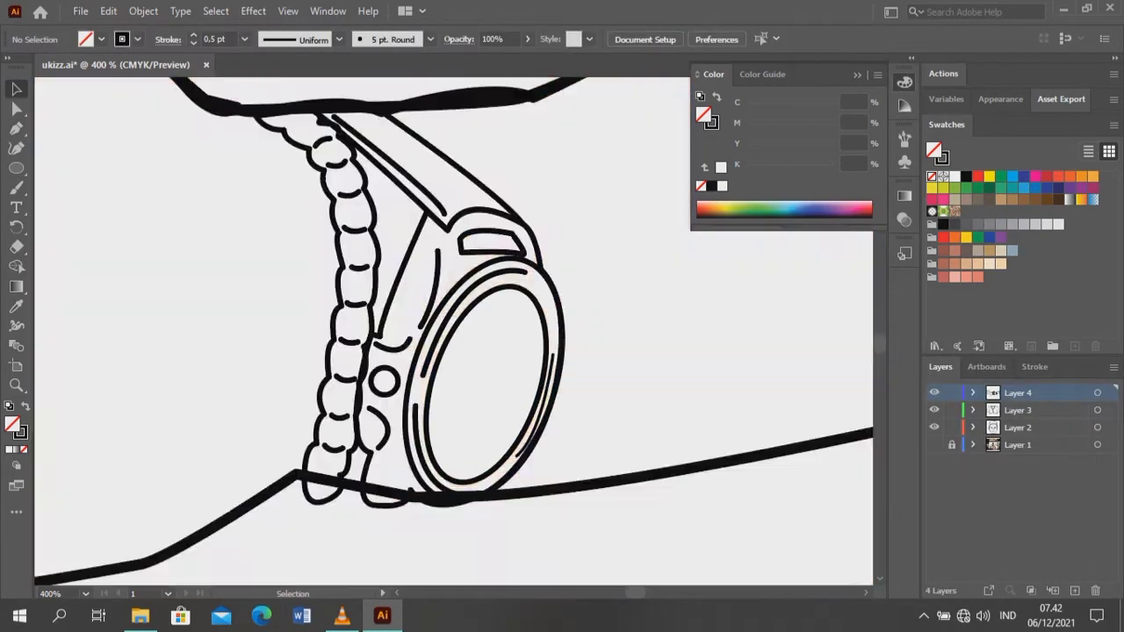
key(ctrl+minus)
key(ctrl+minus)
key(ctrl+minus)
key(ctrl+minus)
key(ctrl+minus)
key(ctrl+minus)
click(934, 445)
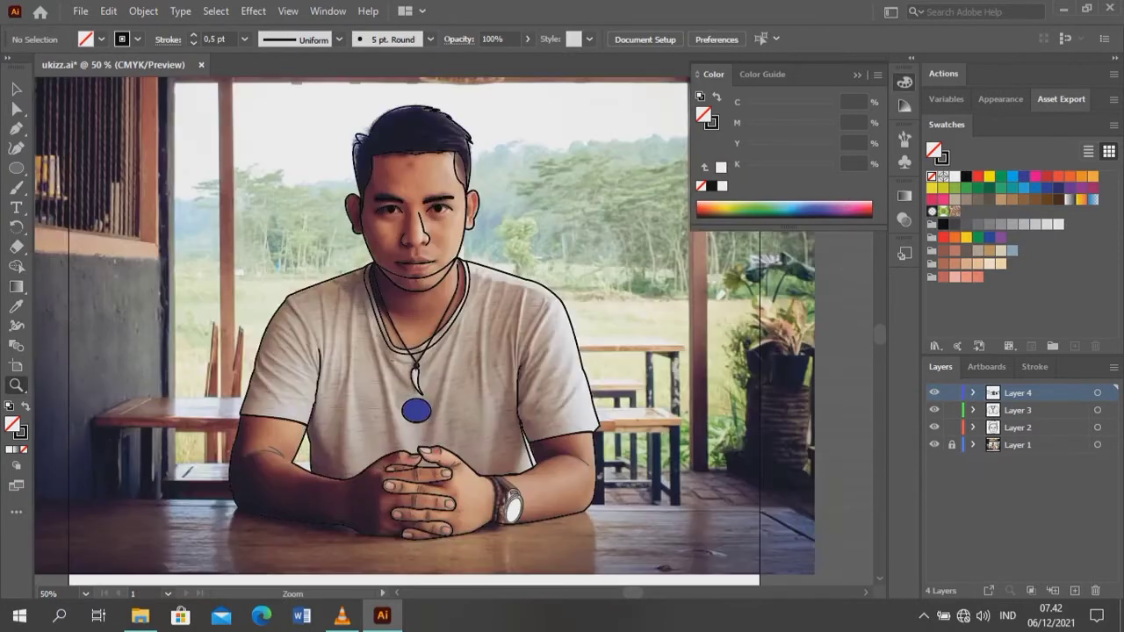
click(470, 174)
click(1017, 427)
key(p)
click(463, 294)
click(511, 283)
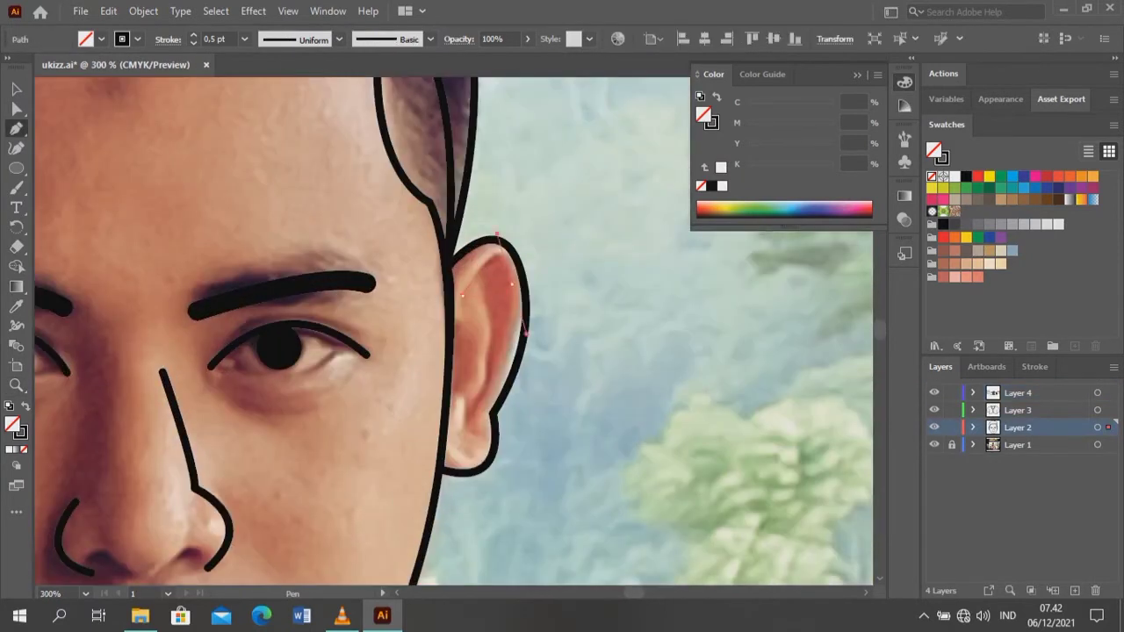
click(1034, 366)
click(982, 453)
drag(470, 410, 437, 433)
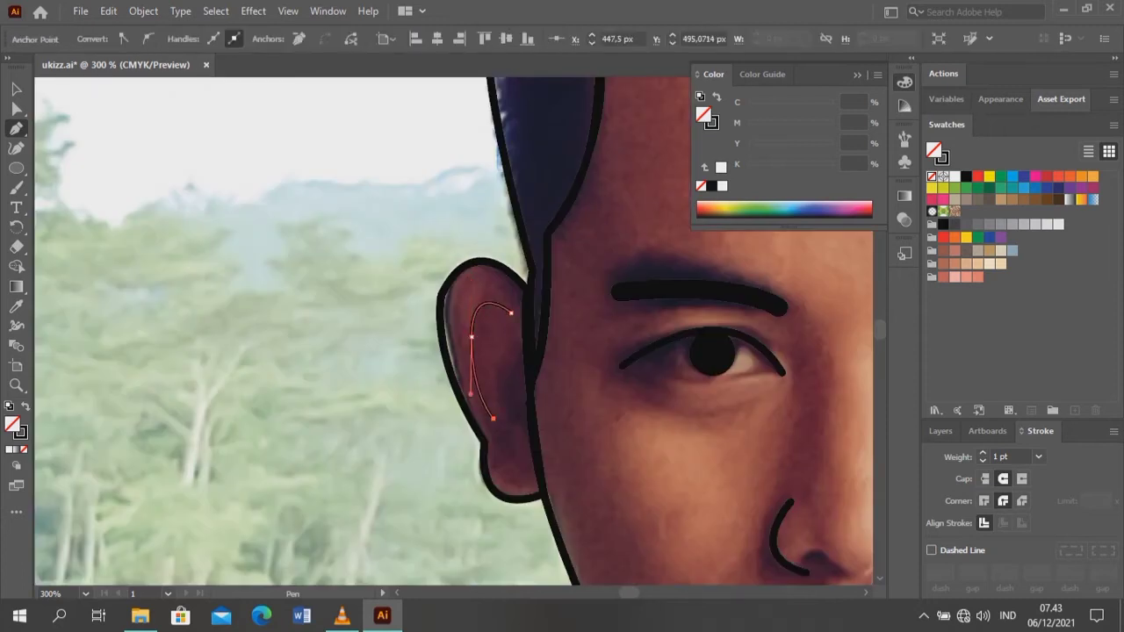
key(ctrl+1)
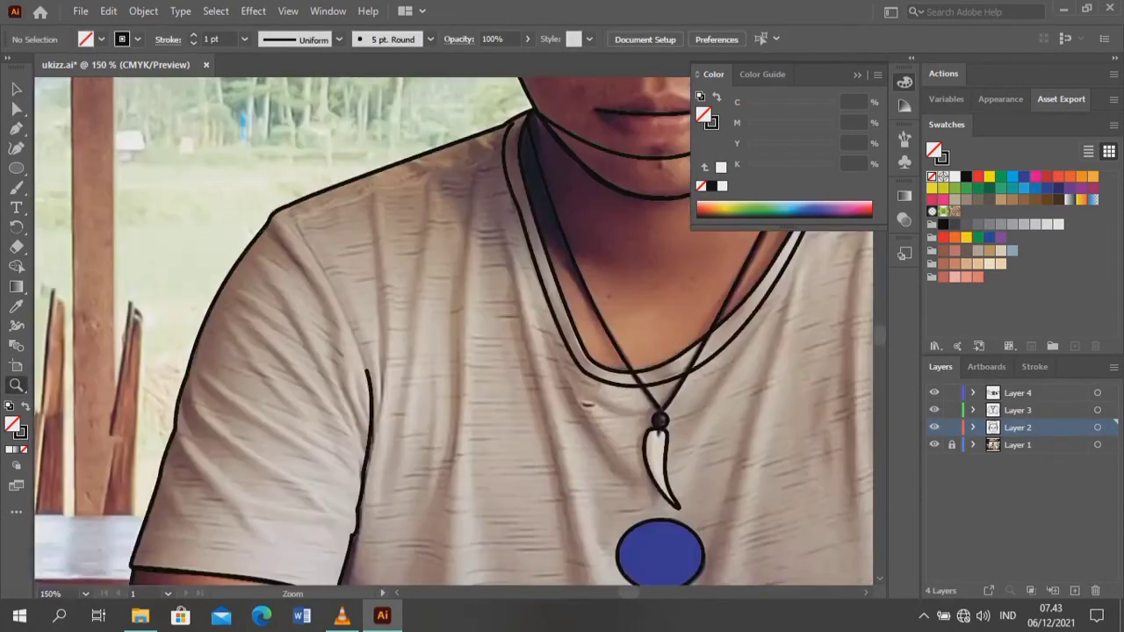
- Draw several curved fold lines across the left sleeve
key(p)
click(185, 441)
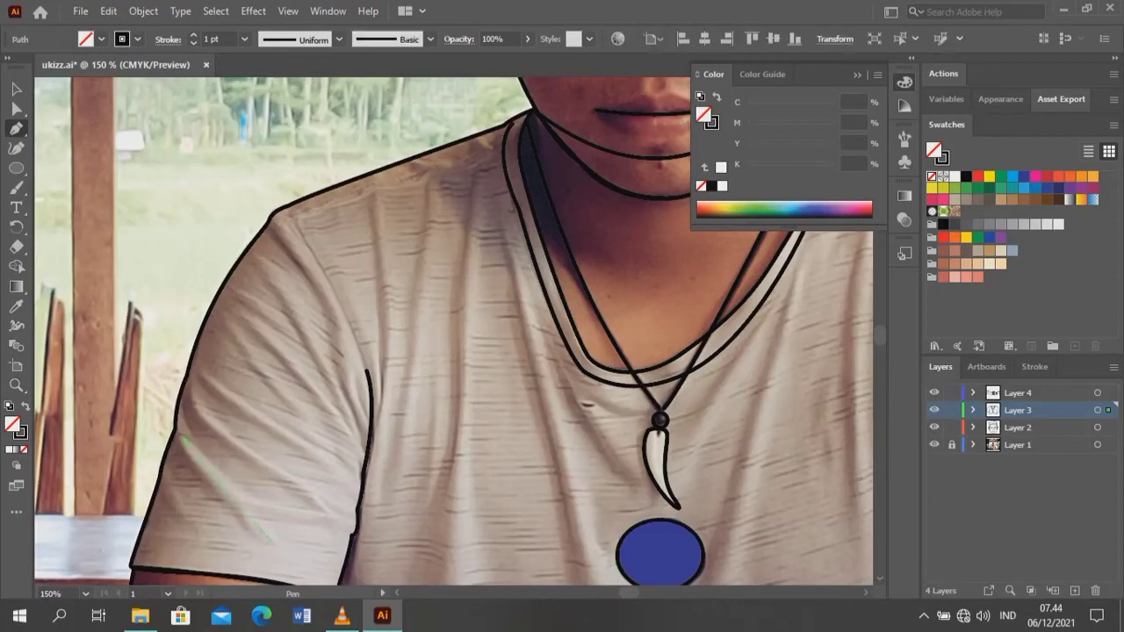
drag(254, 523, 273, 527)
click(192, 400)
click(308, 483)
click(209, 377)
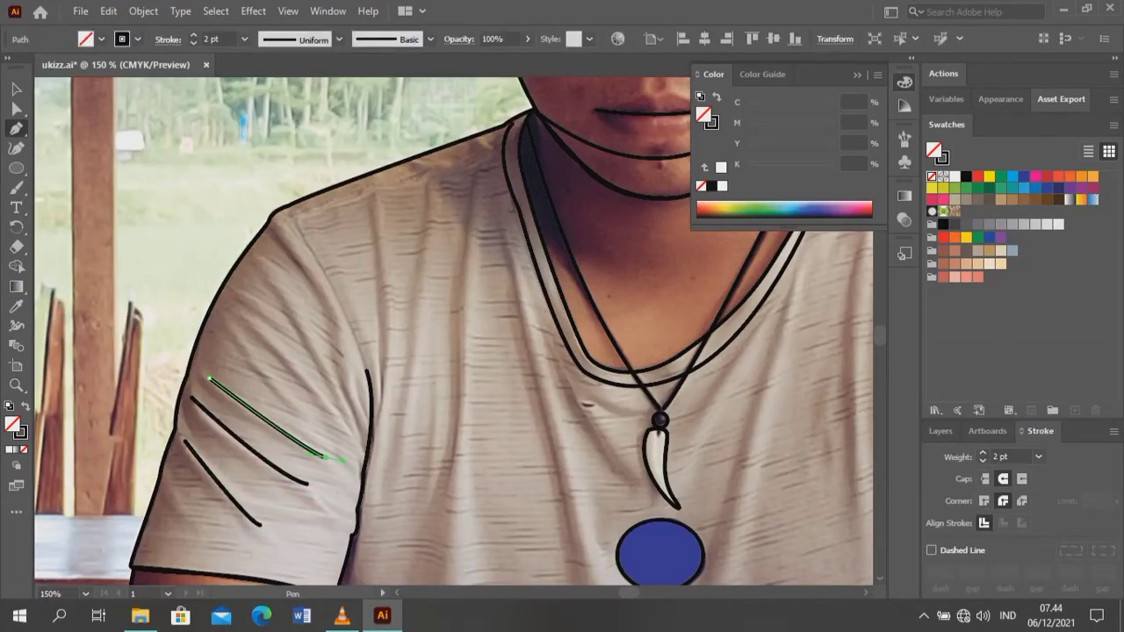
click(230, 327)
drag(349, 436, 367, 461)
- Add fold lines running up toward and across the left shoulder
click(283, 294)
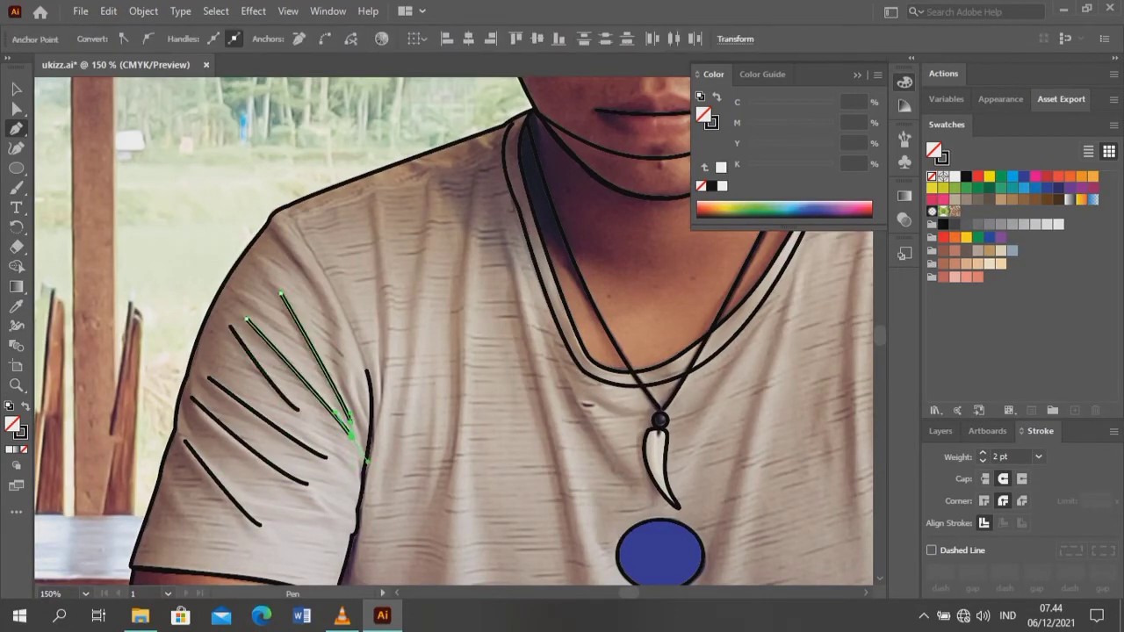
click(298, 224)
click(356, 338)
click(373, 202)
click(382, 388)
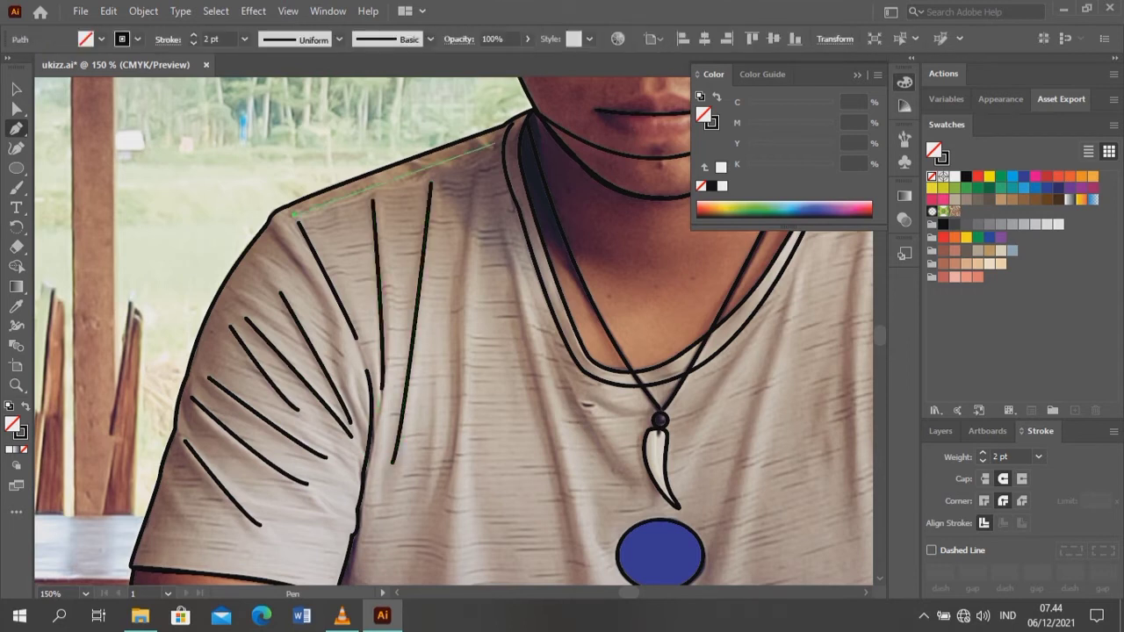
click(476, 176)
scroll(457, 351, down, 2)
click(571, 476)
scroll(351, 509, right, 5)
- Draw fold lines on the right shoulder and right sleeve
click(643, 179)
click(629, 347)
click(565, 167)
click(541, 421)
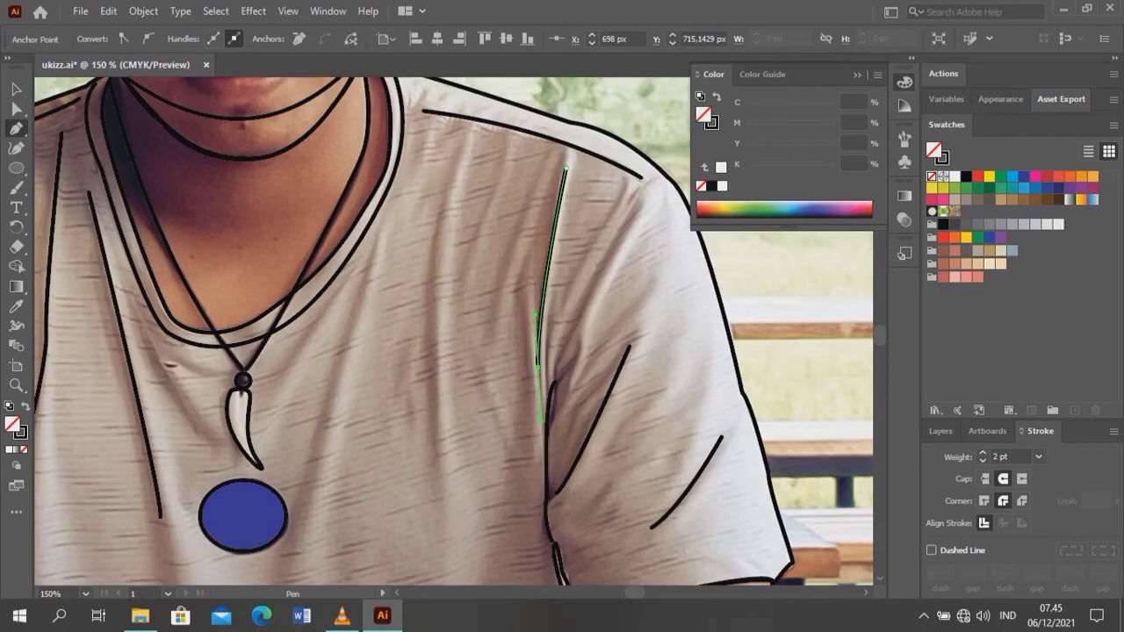
click(465, 149)
click(439, 452)
click(381, 257)
- Add the remaining fold lines on the lower right sleeve
scroll(351, 351, down, 2)
click(274, 501)
scroll(351, 351, up, 2)
click(544, 156)
click(491, 400)
scroll(491, 400, down, 3)
scroll(492, 351, up, 3)
scroll(501, 264, down, 4)
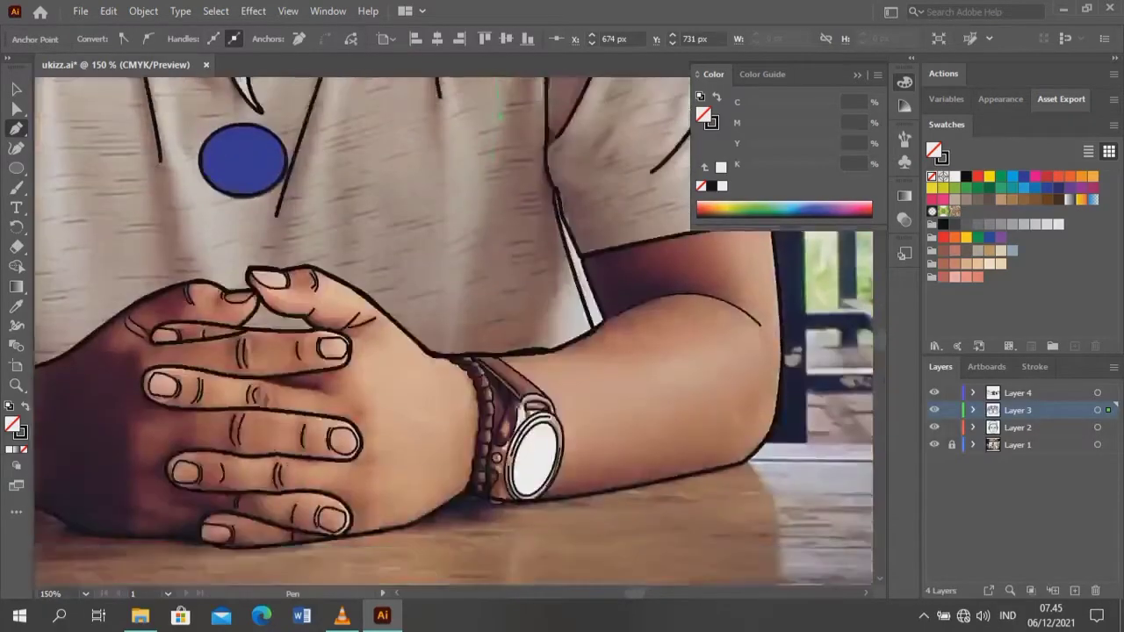
alt+scroll(263, 421, up, 3)
- Draw a curved crease on the back of the hand and two finger creases
scroll(439, 351, up, 2)
click(445, 298)
drag(445, 379, 474, 405)
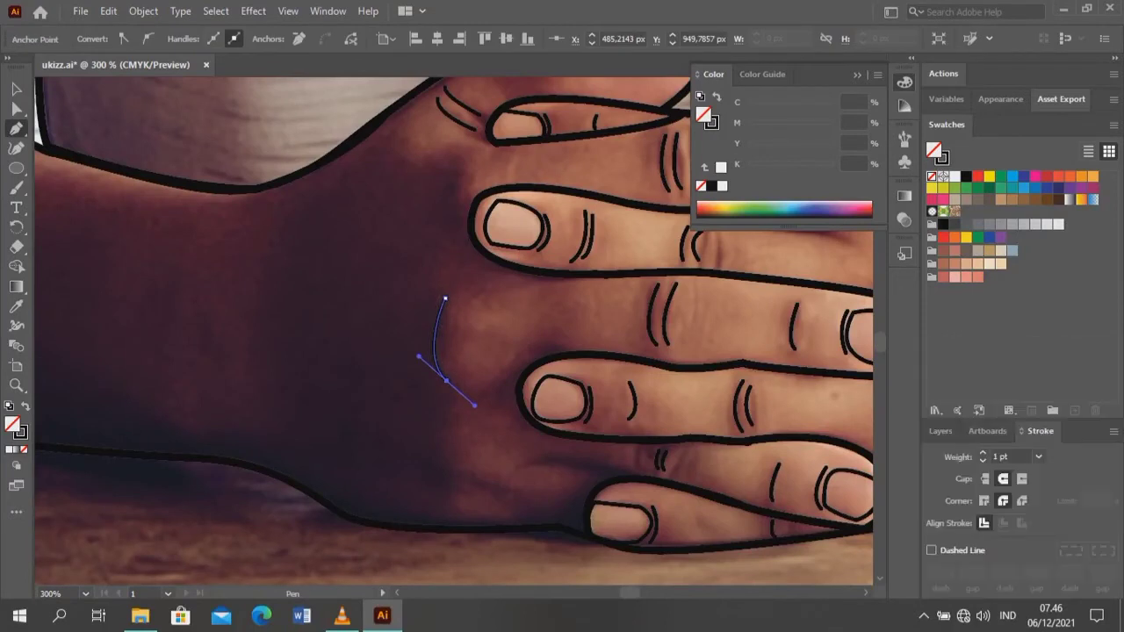
scroll(439, 351, up, 1)
scroll(439, 351, down, 2)
scroll(439, 351, right, 5)
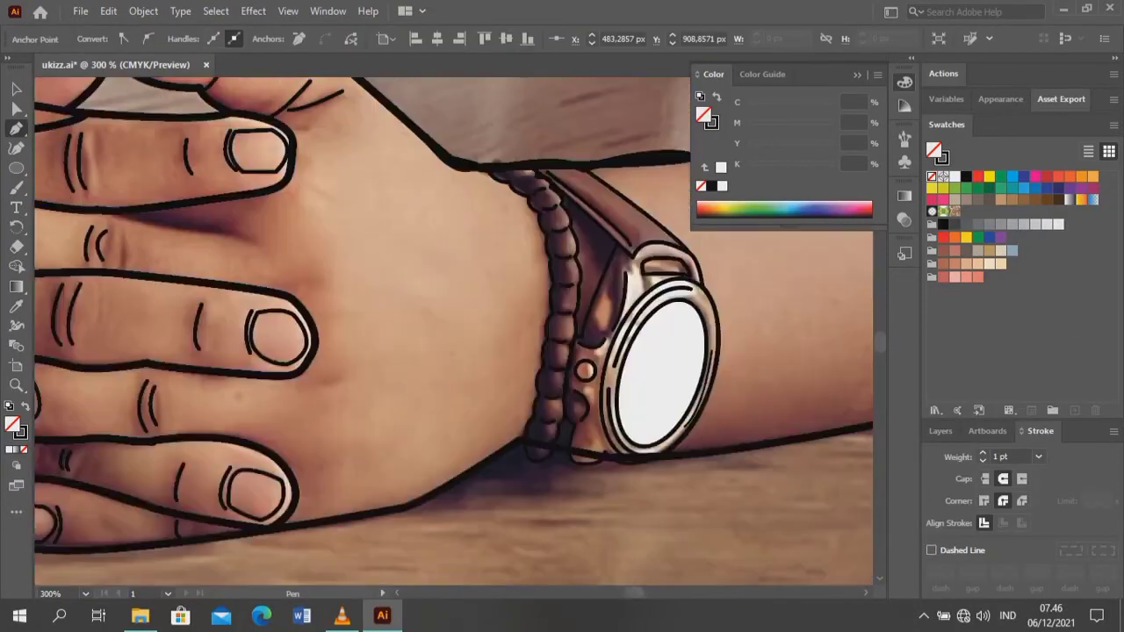
click(326, 379)
drag(320, 447, 307, 456)
click(315, 133)
drag(303, 215, 294, 221)
- Add a curved crease near the wrist and toggle the photo layer off to check
click(328, 480)
drag(328, 518, 356, 509)
scroll(747, 386, down, 2)
click(940, 430)
click(933, 444)
click(933, 444)
scroll(537, 446, down, 2)
scroll(537, 446, up, 2)
scroll(556, 533, up, 1)
- Adjust a finger-crease stroke and add more creases on the clasped fingers
key(v)
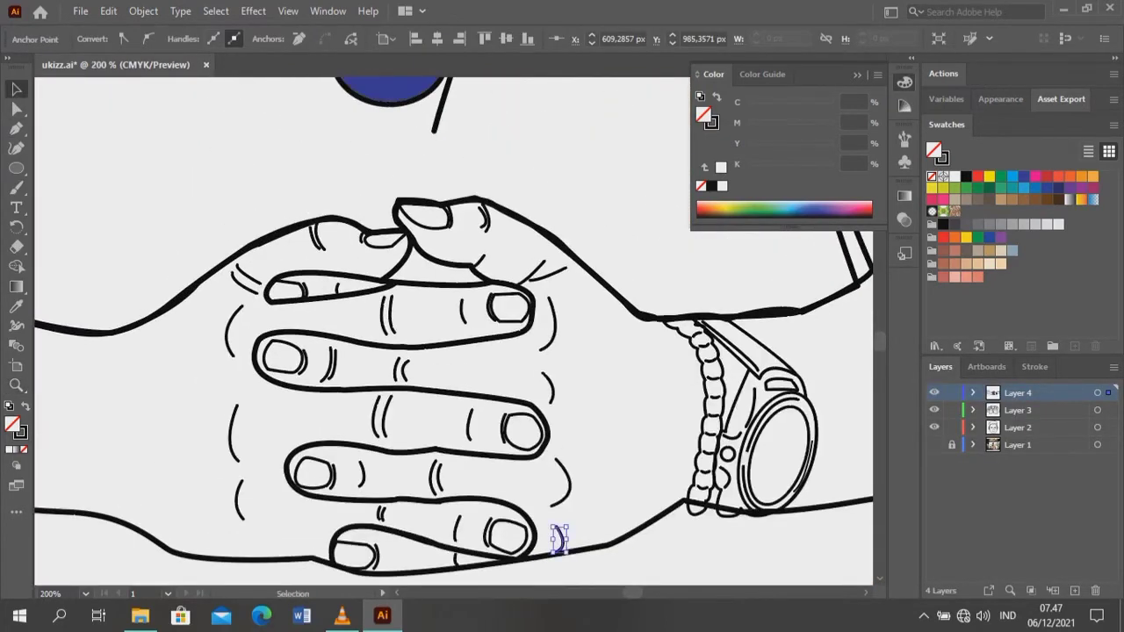
click(234, 329)
click(230, 308)
drag(229, 334, 241, 346)
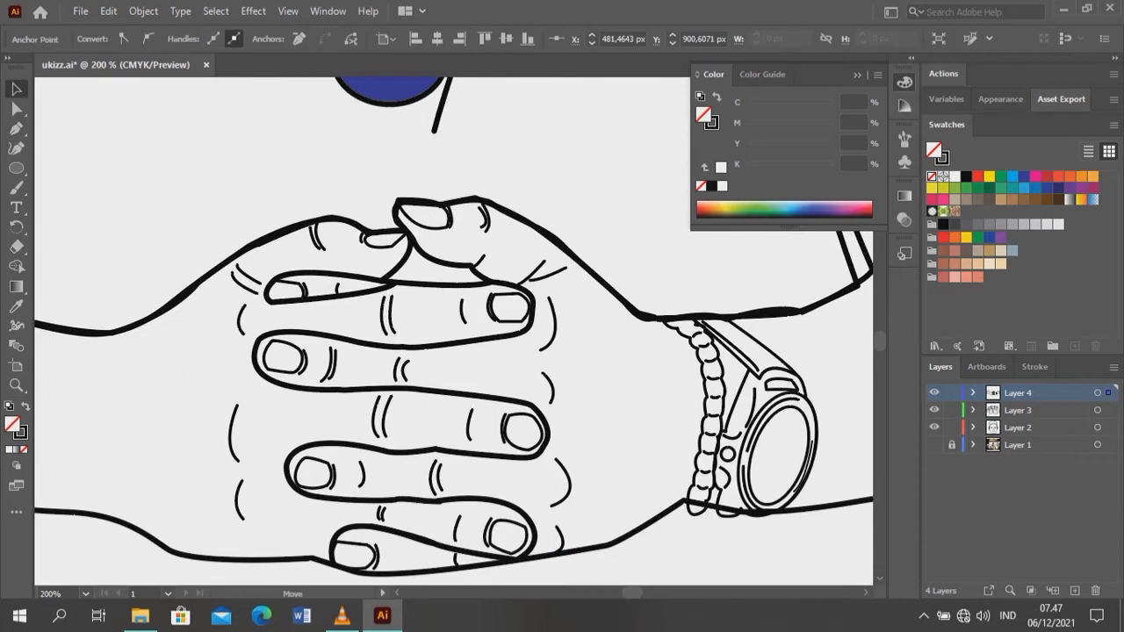
drag(233, 430, 255, 414)
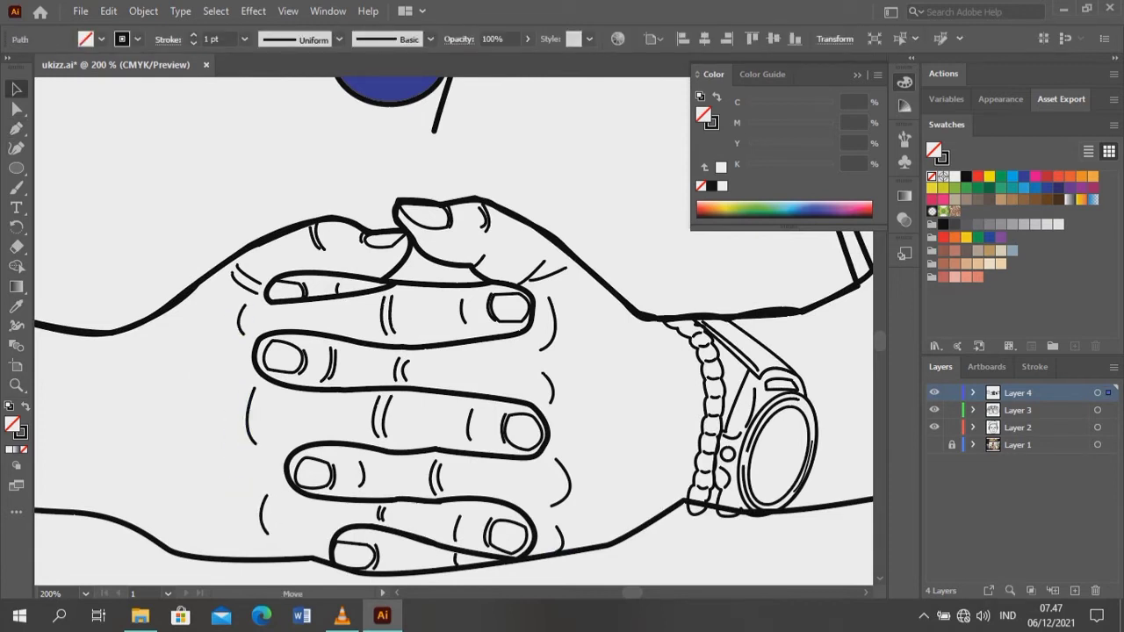
click(244, 314)
click(255, 413)
- Draw two creases on the right hand
key(backslash)
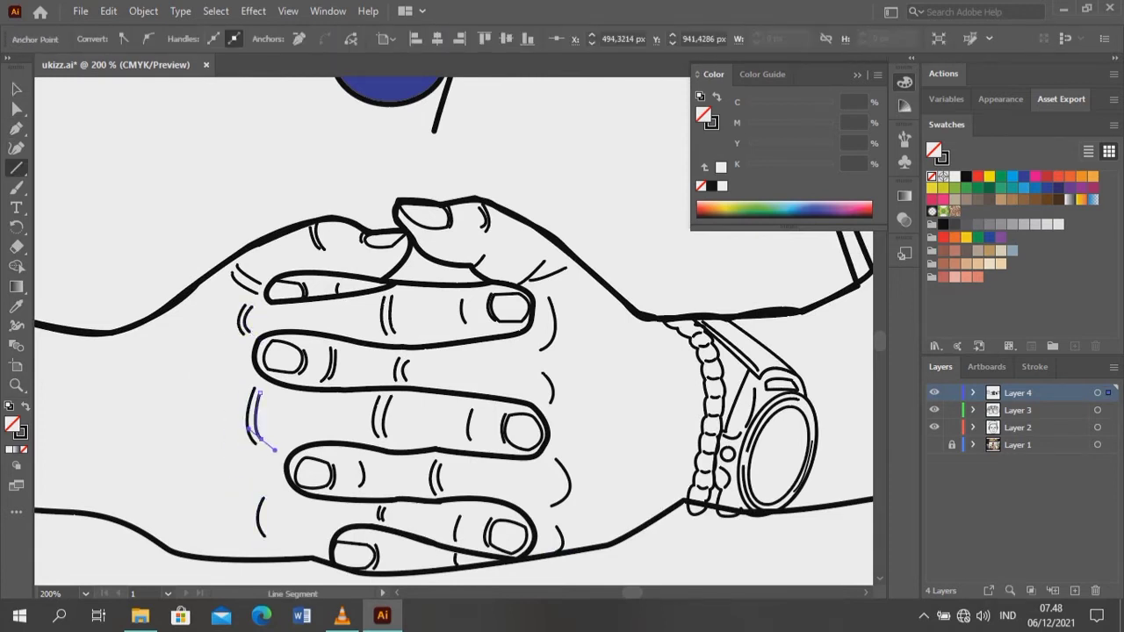
scroll(271, 508, down, 2)
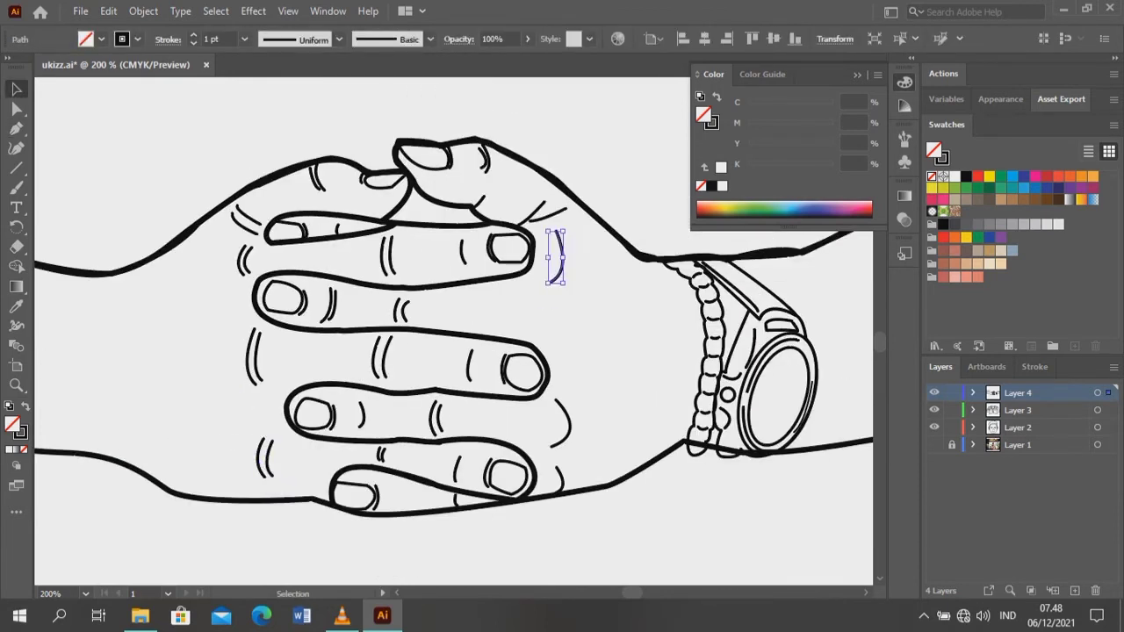
click(557, 402)
drag(552, 435, 575, 433)
click(547, 472)
drag(546, 493, 532, 507)
- Draw two curved lines along the forearm and zoom out to the whole figure
key(ctrl+minus)
drag(351, 351, 728, 228)
click(729, 356)
drag(726, 455, 784, 503)
key(ctrl+minus)
key(ctrl+minus)
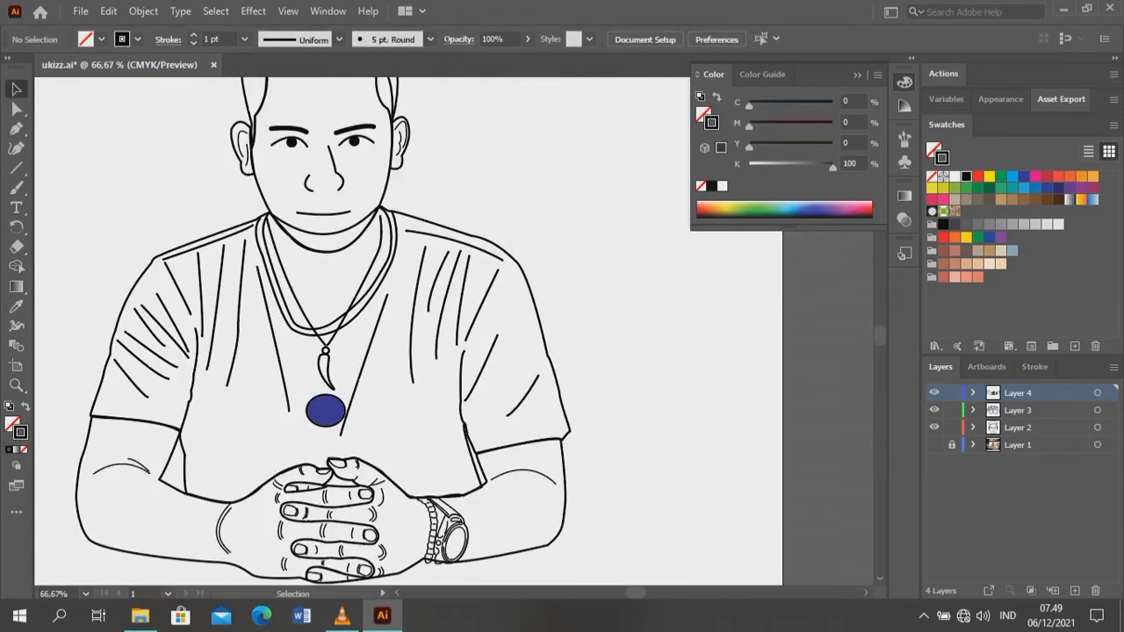
- Show the reference photo, zoom in on the chest, and draw short hatch strokes on one shoulder
scroll(408, 331, down, 2)
click(933, 445)
key(z)
key(ctrl+1)
key(ctrl+plus)
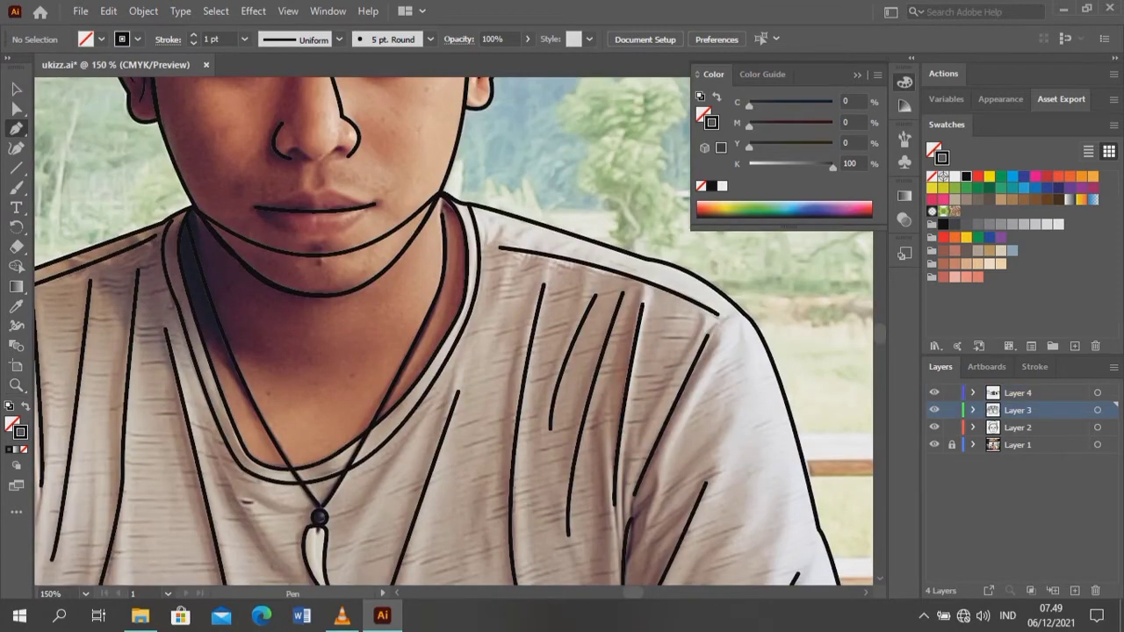
key(ctrl+F10)
click(489, 285)
click(527, 277)
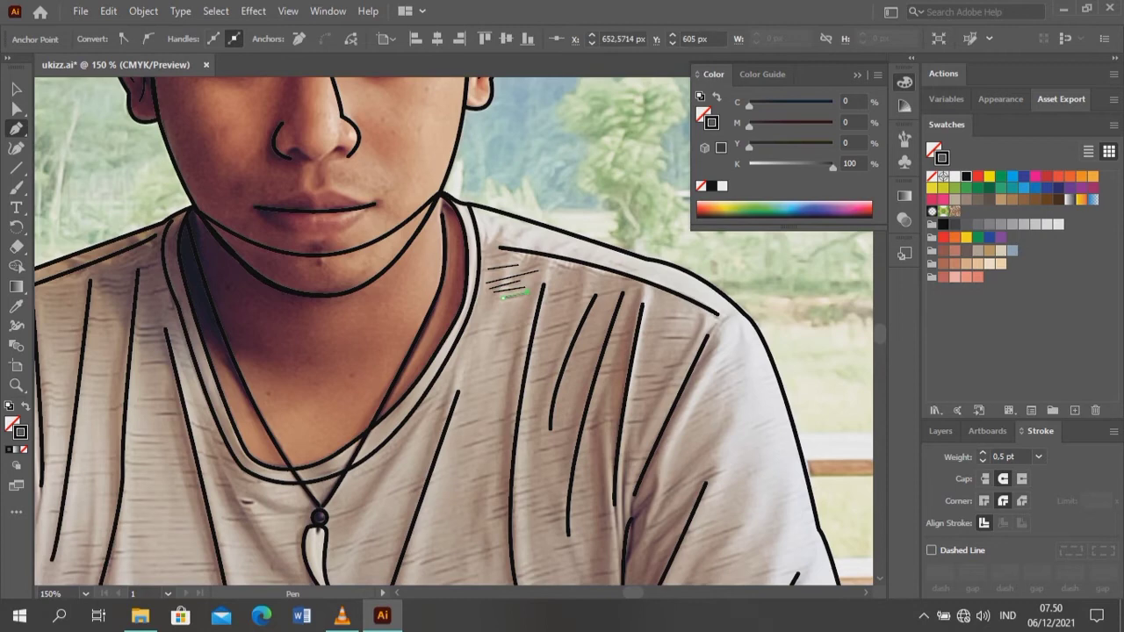
- Add short 0.5 pt hatch strokes along the left shoulder seam, then deselect and zoom out
scroll(453, 331, down, 3)
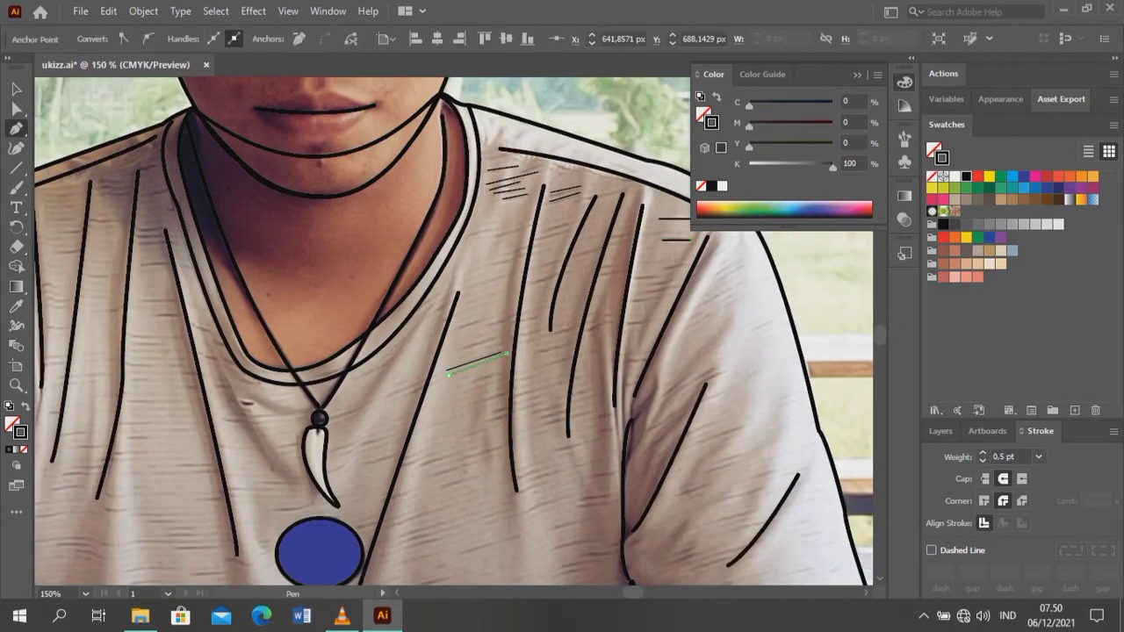
drag(507, 355, 869, 250)
click(449, 130)
click(496, 115)
scroll(580, 123, up, 1)
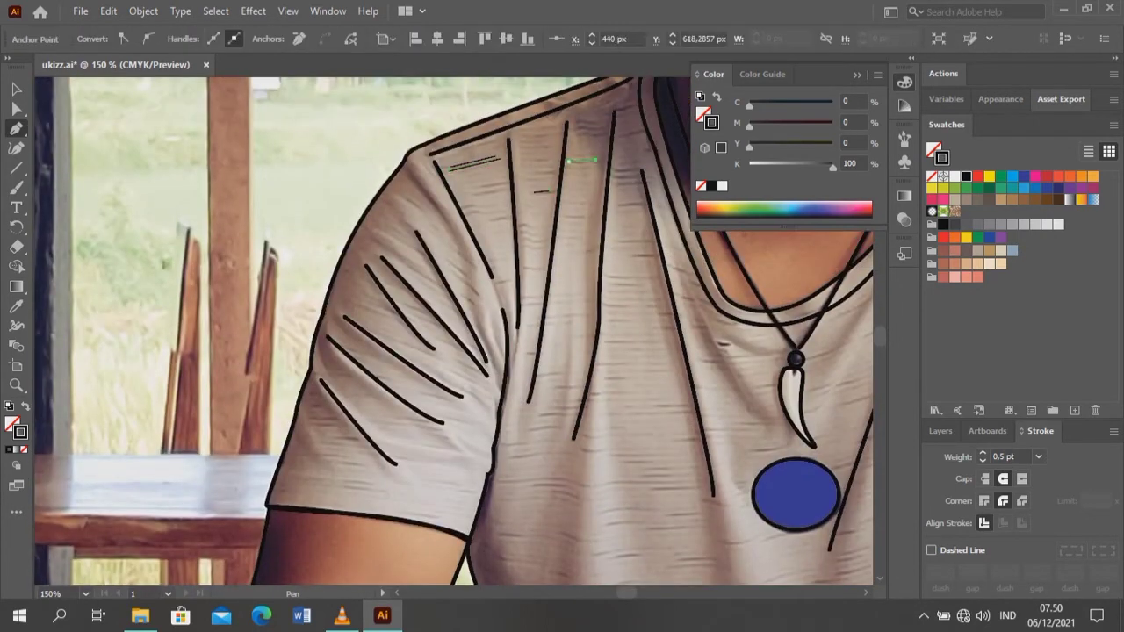
click(617, 207)
click(524, 187)
click(547, 187)
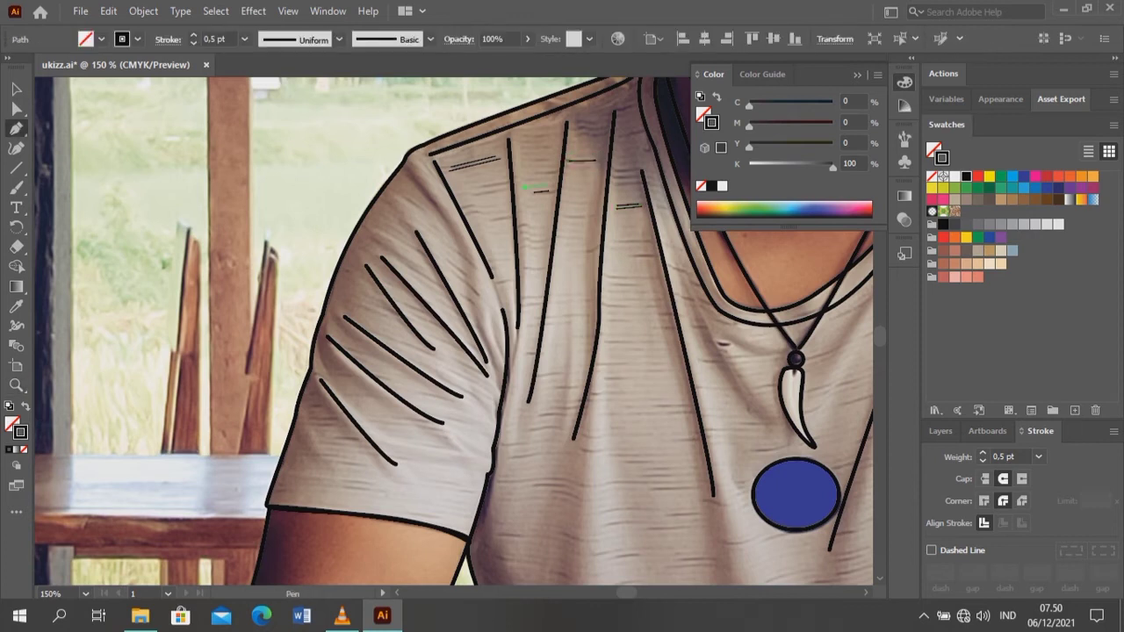
key(ctrl+minus)
key(ctrl+minus)
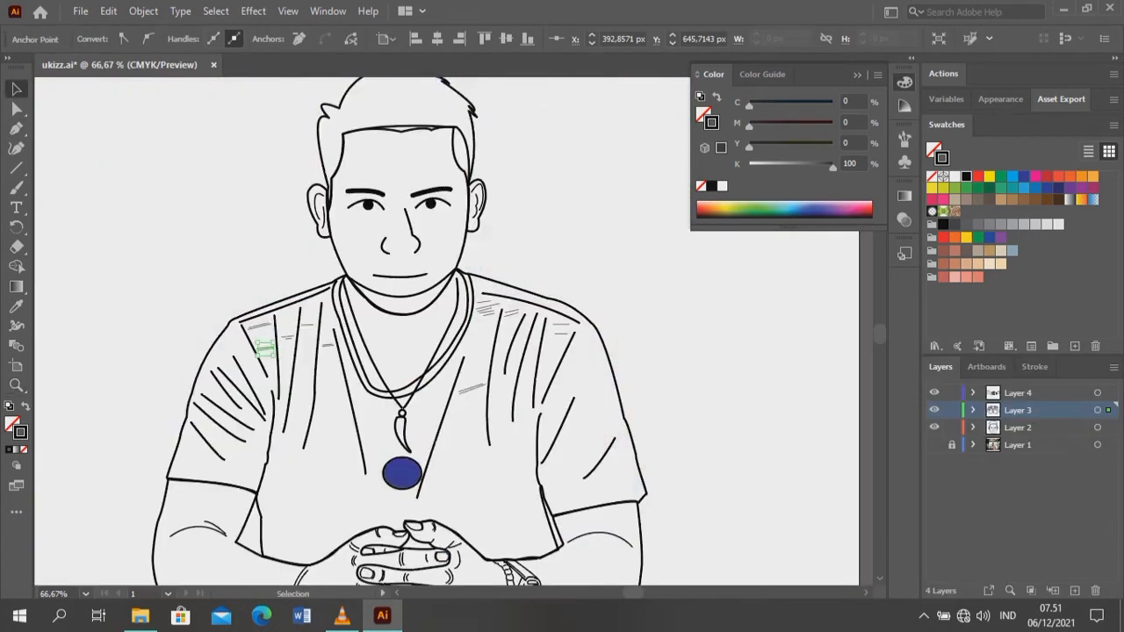
key(ctrl+shift+a)
scroll(400, 332, down, 2)
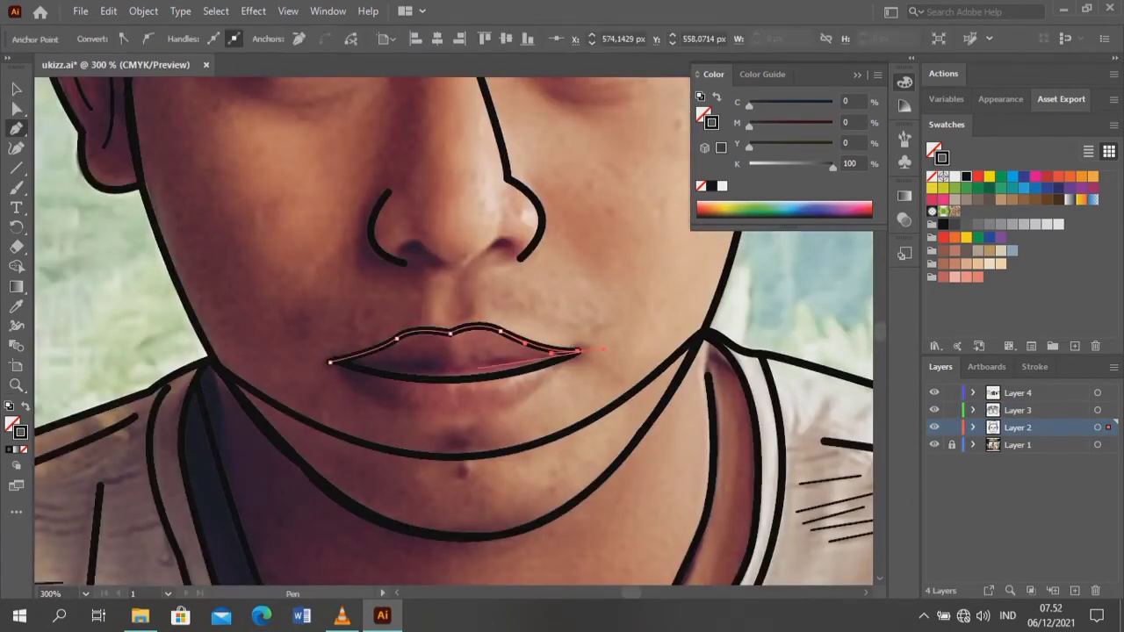
- Trace the upper lip, then draw a curved smile line and drag it onto the lips
click(449, 332)
click(500, 331)
click(577, 351)
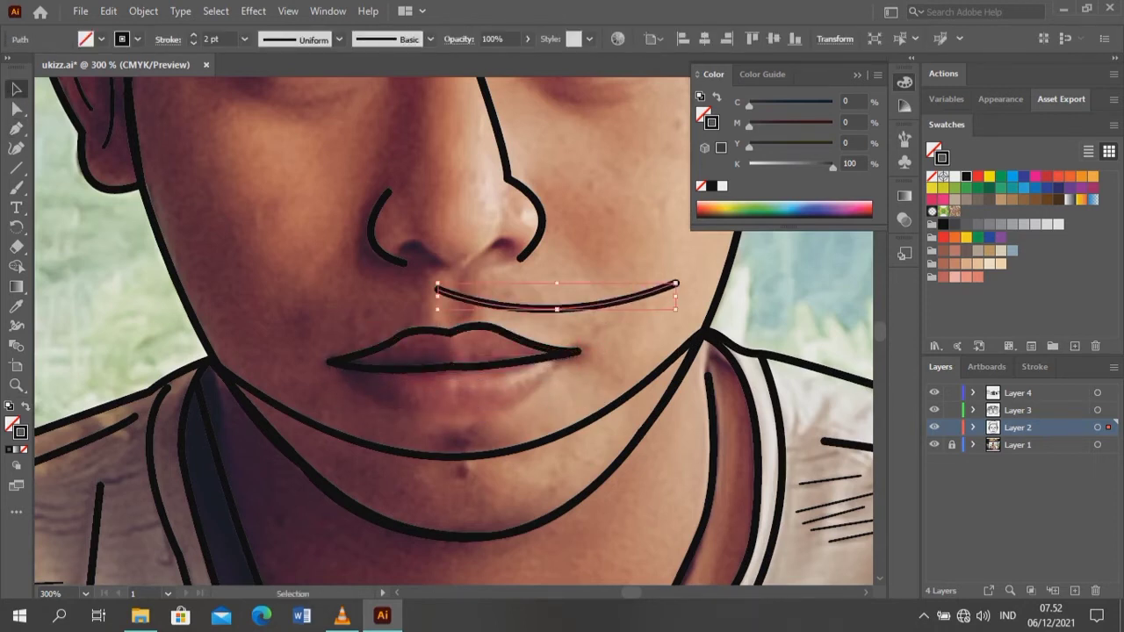
key(p)
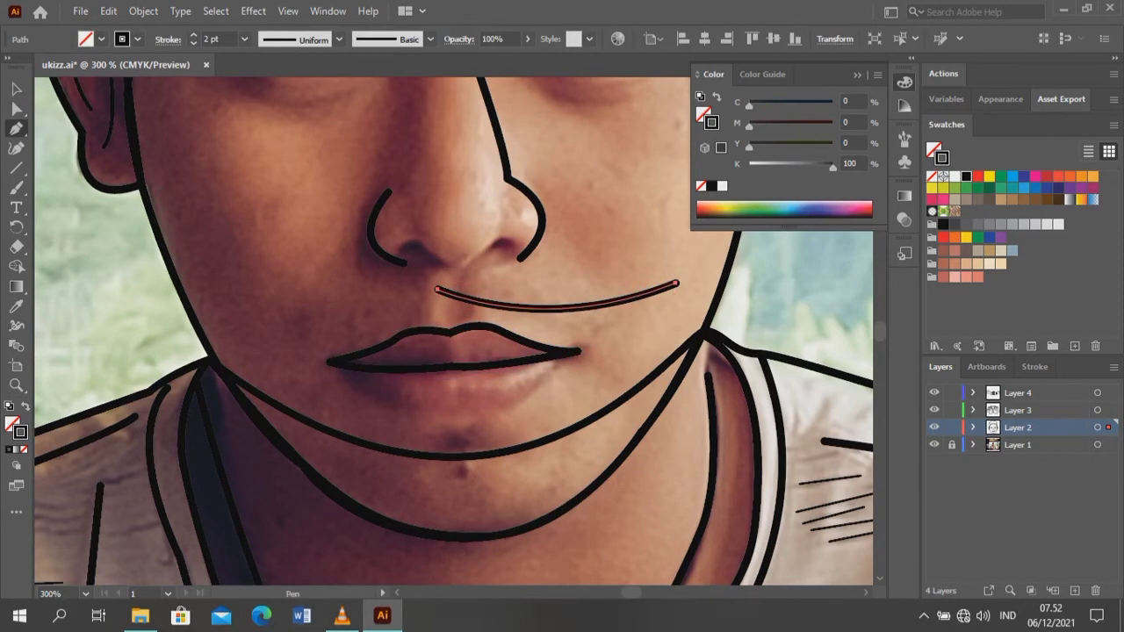
drag(537, 404, 535, 401)
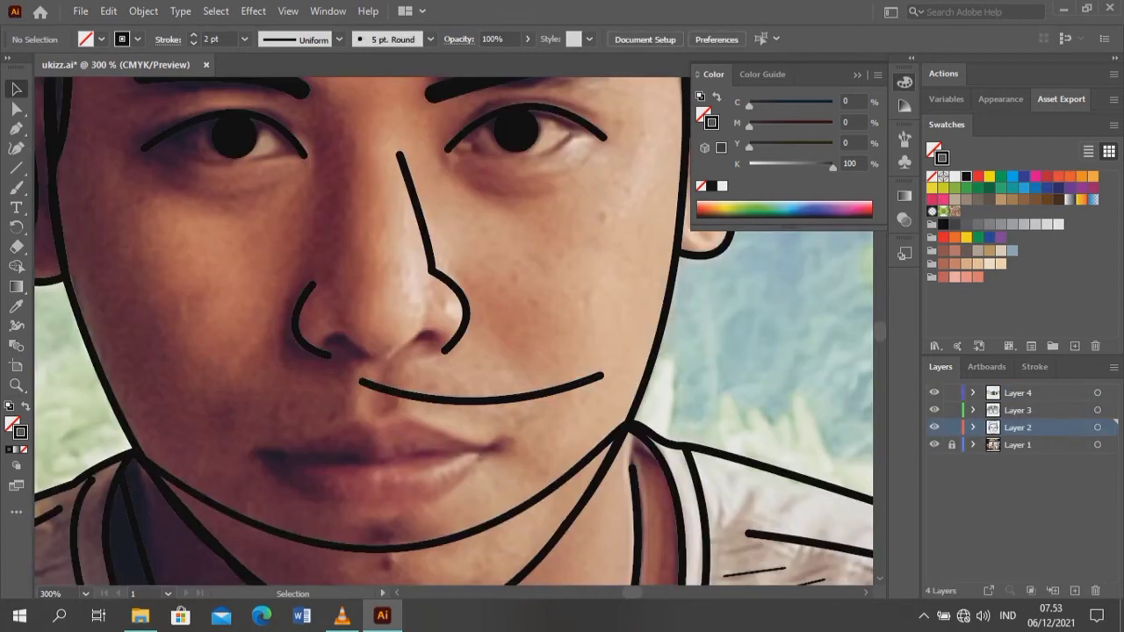
drag(481, 401, 374, 469)
drag(474, 459, 577, 415)
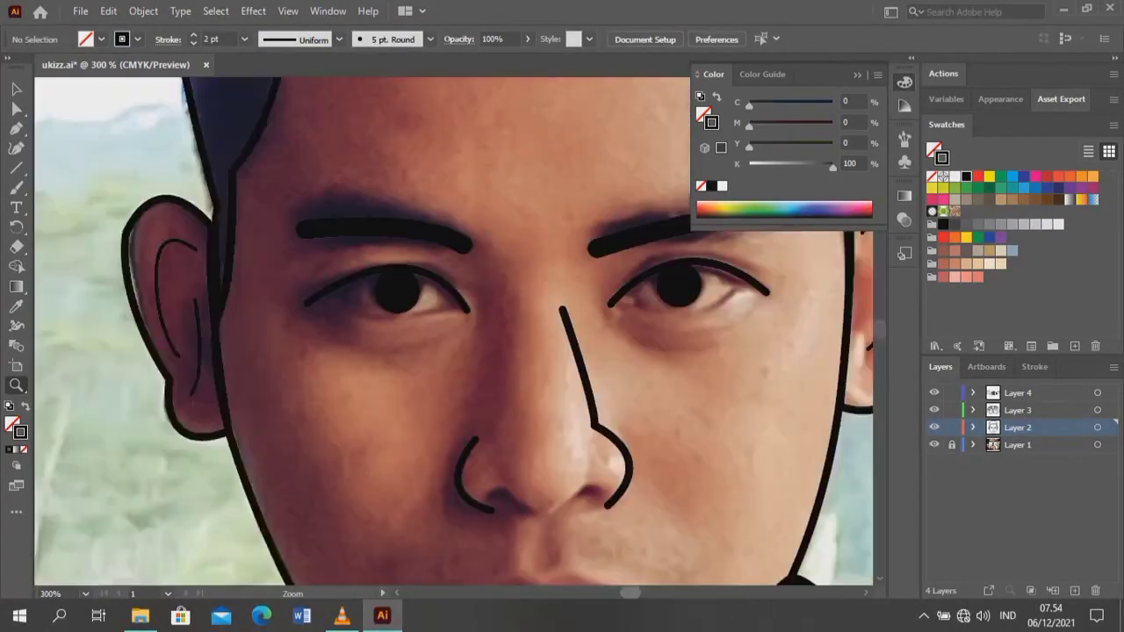
- Draw eyelid curves closing the left and right eyes into almond shapes
click(372, 209)
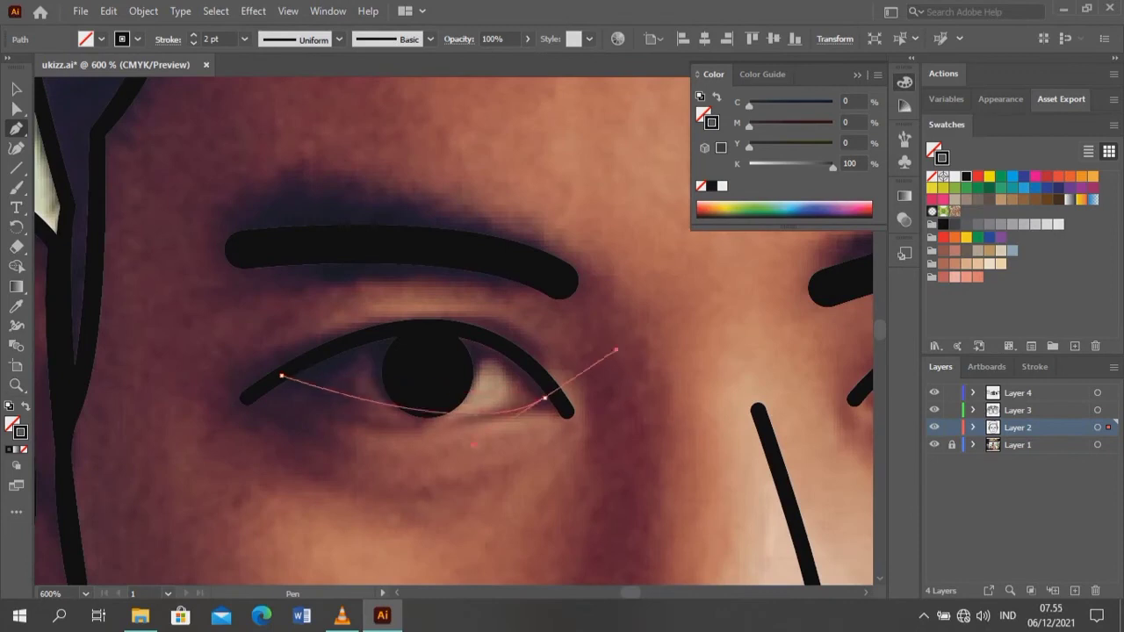
click(281, 376)
scroll(454, 330, right, 5)
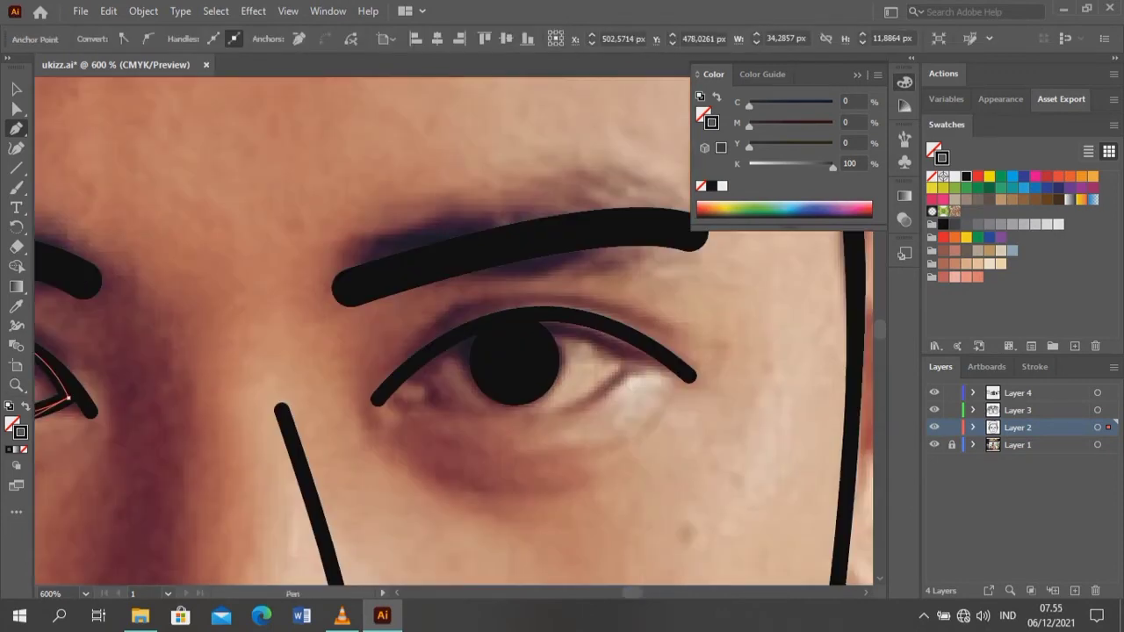
click(418, 363)
click(634, 361)
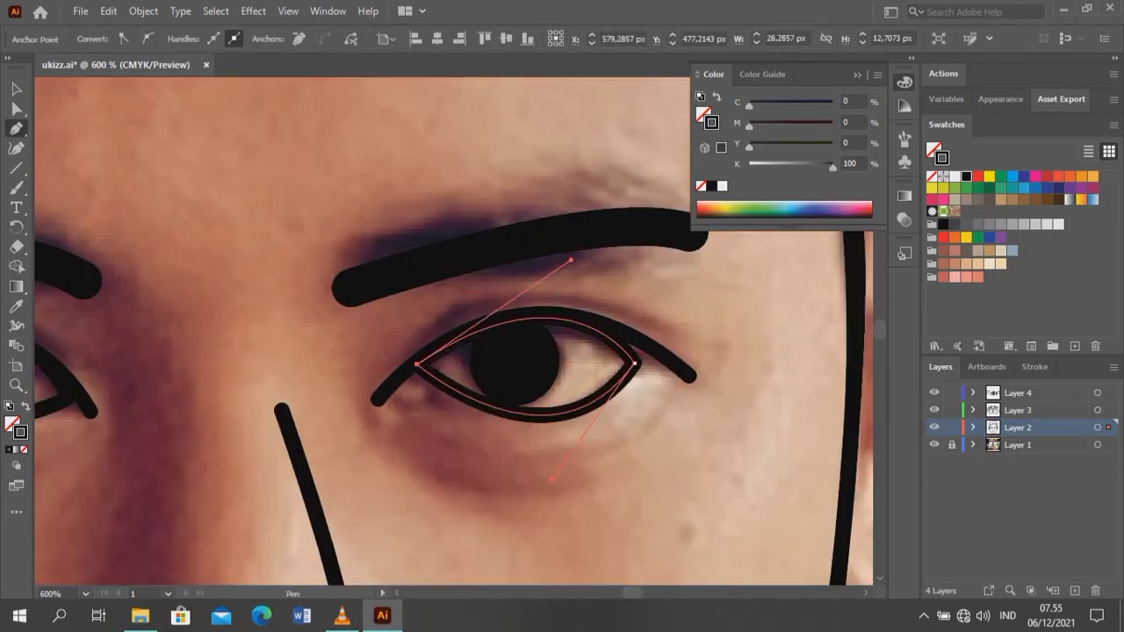
- Hide the reference photo layer, deselect, and zoom out to check the line art
click(933, 444)
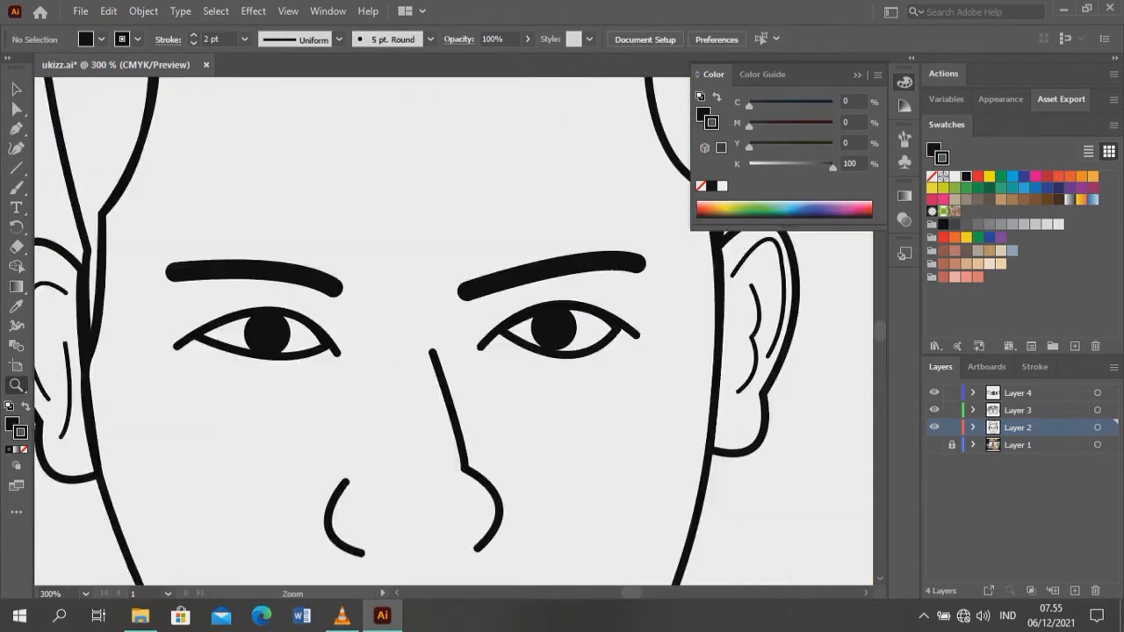
key(ctrl+shift+a)
key(ctrl+shift+a)
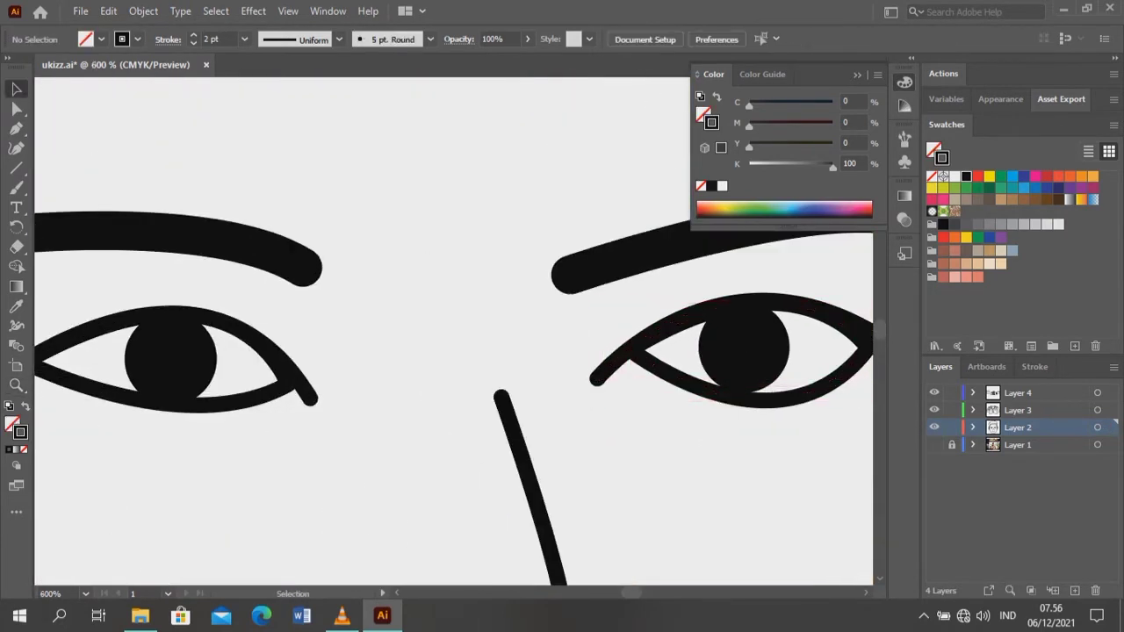
key(z)
key(ctrl+minus)
key(ctrl+minus)
key(ctrl+minus)
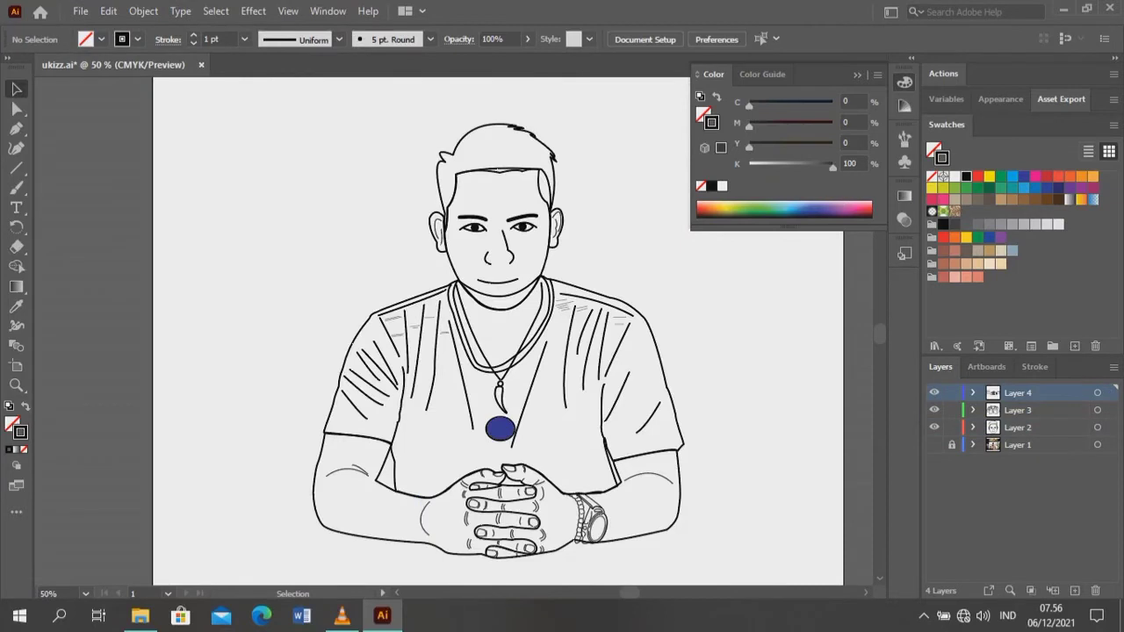
- Zoom in and inspect the left forearm outline with Direct Selection, then deselect it
key(ctrl+plus)
key(ctrl+plus)
key(ctrl+plus)
key(a)
click(351, 304)
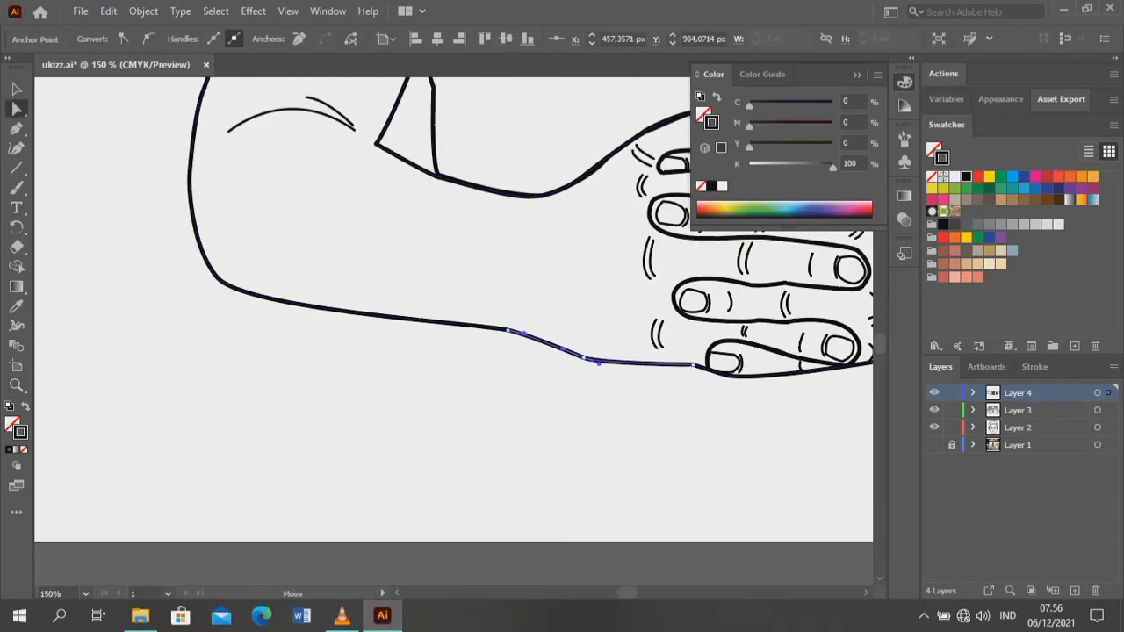
key(ctrl+shift+a)
scroll(688, 393, up, 3)
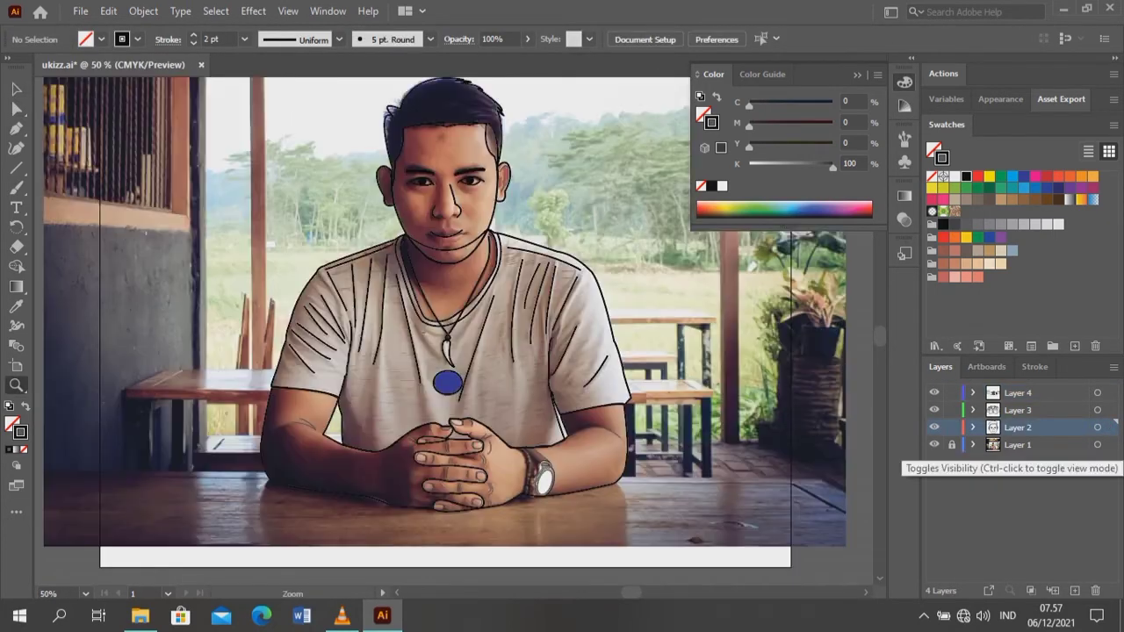
- Turn Layer 1's reference photo back on and zoom in toward the hair
double_click(934, 444)
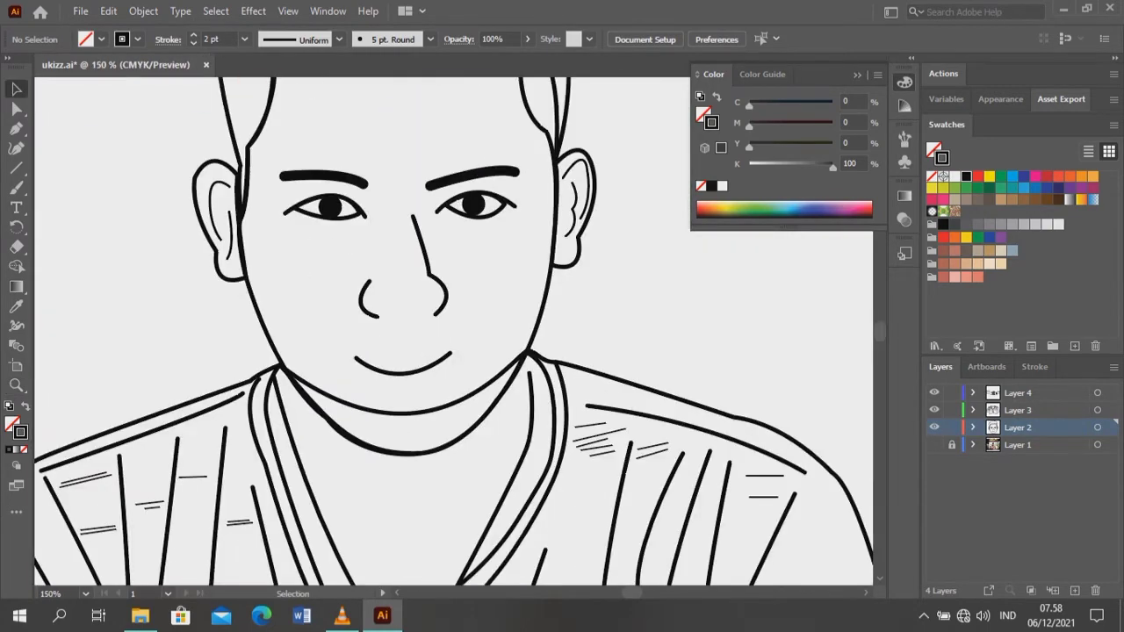
click(934, 444)
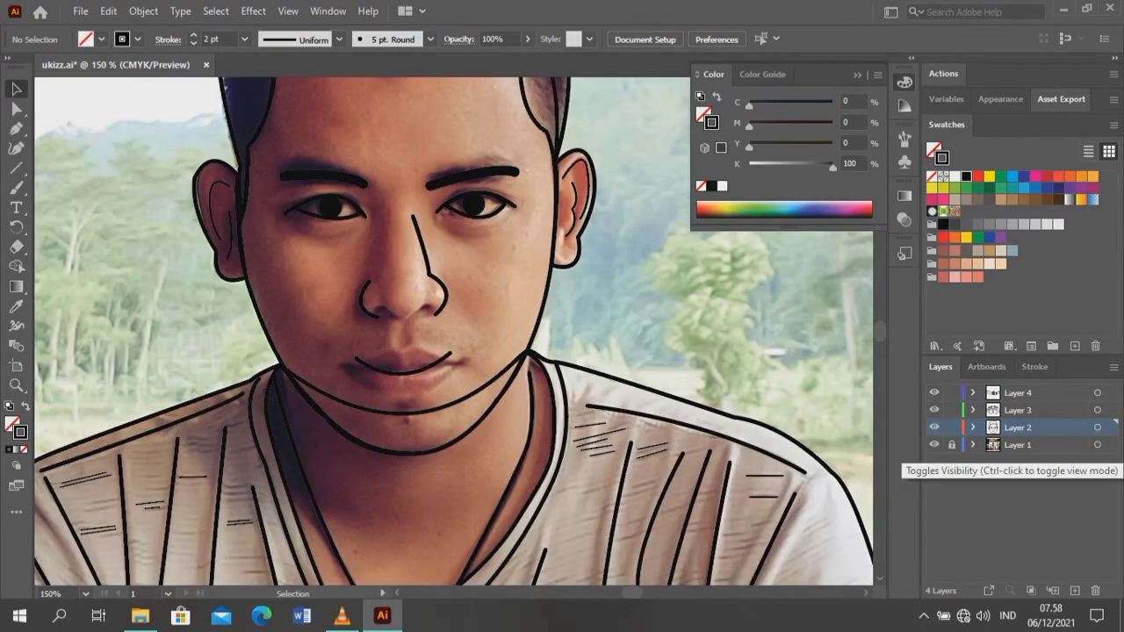
scroll(454, 331, down, 3)
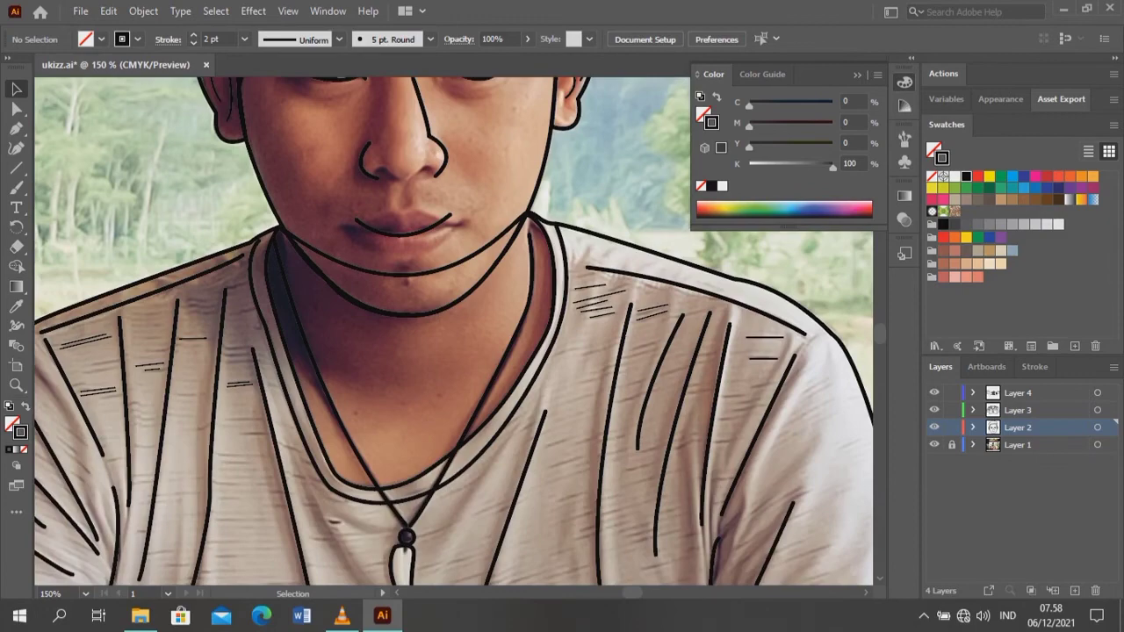
key(z)
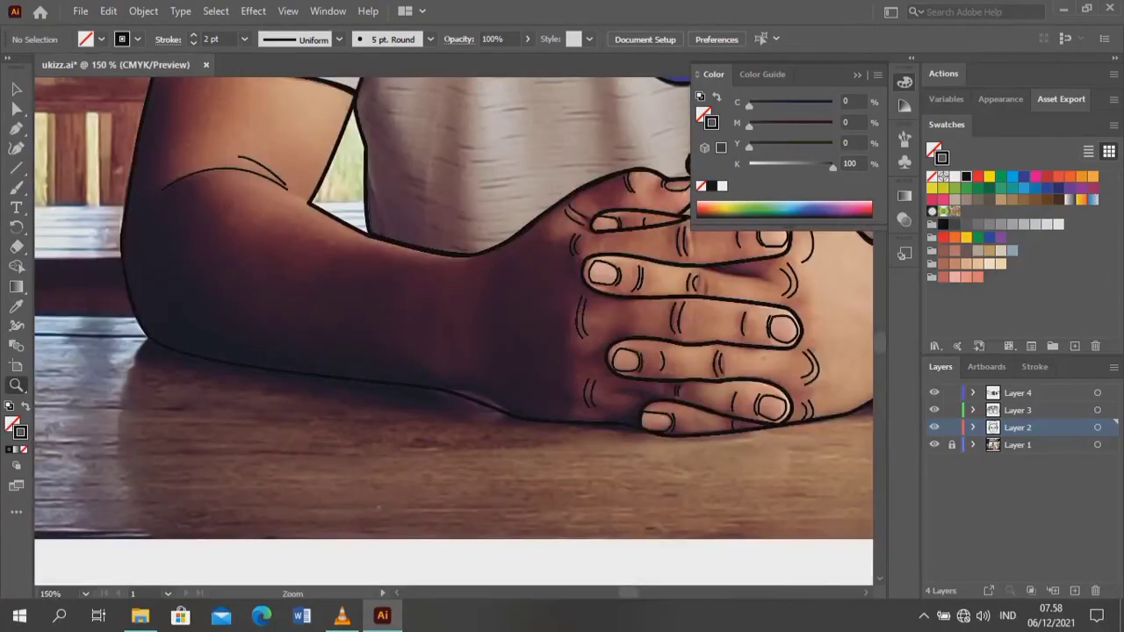
- Draw two curved 1 pt strand lines across the hair
key(p)
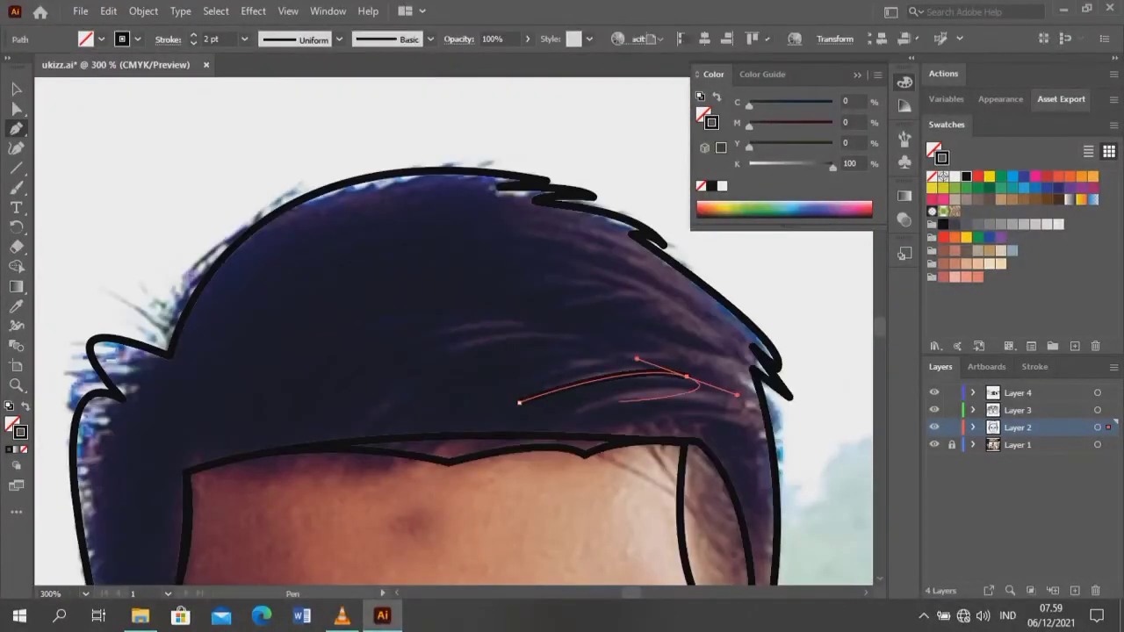
key(ctrl+F10)
key(v)
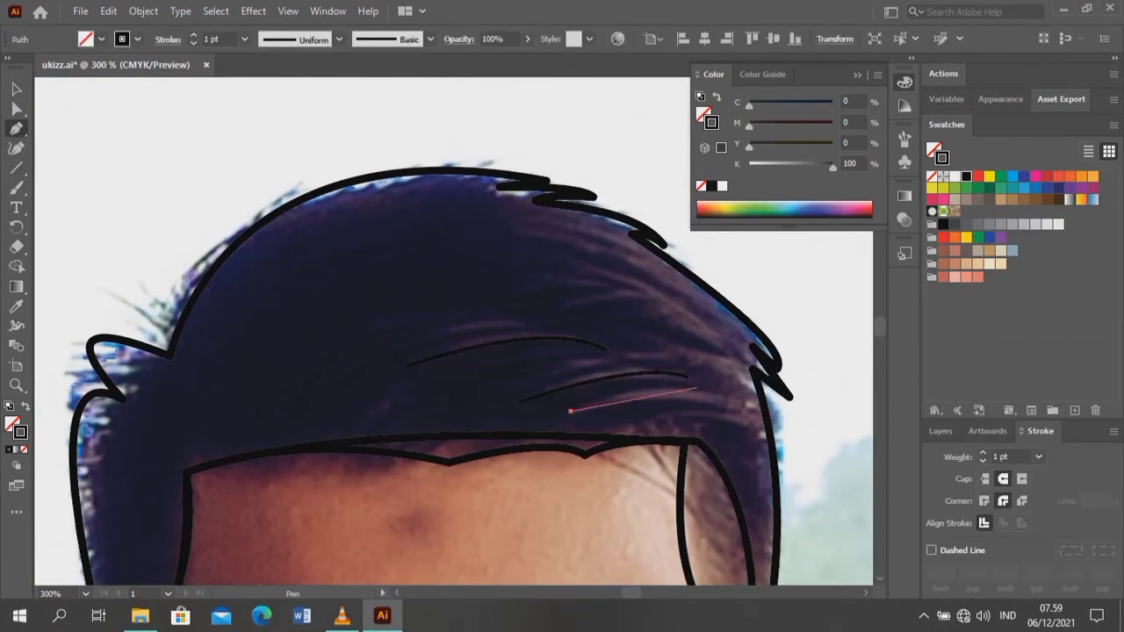
key(Escape)
click(378, 374)
drag(562, 336, 580, 332)
key(Escape)
click(518, 237)
drag(734, 348, 786, 422)
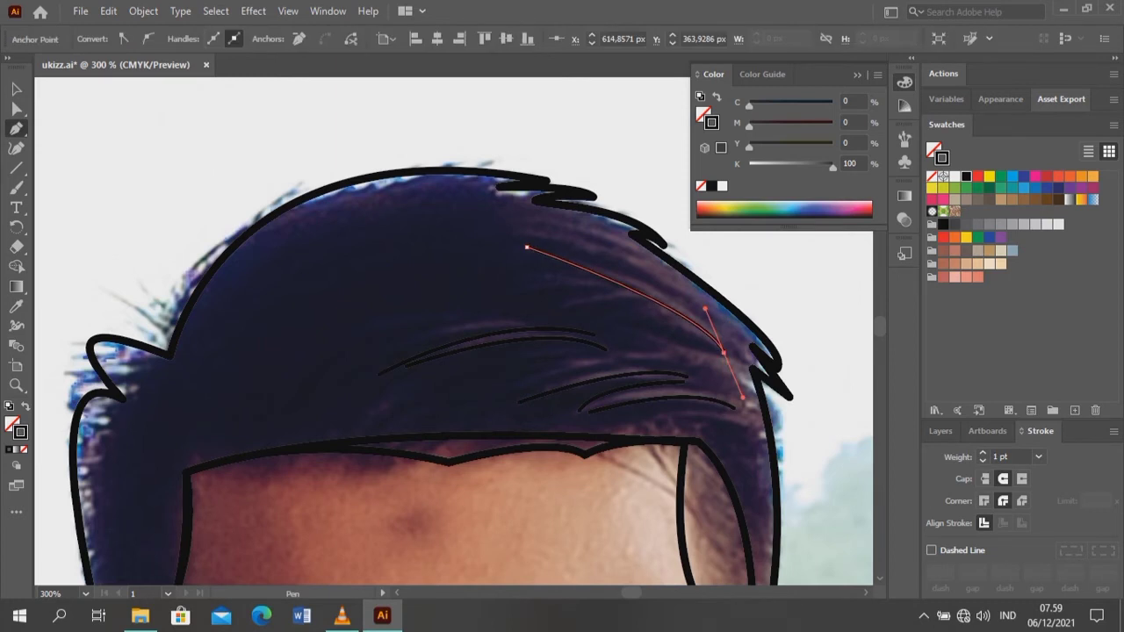
- Fill the hair shape with the C=45 M=51 Y=50 K=42 brown-grey swatch
scroll(453, 353, down, 1)
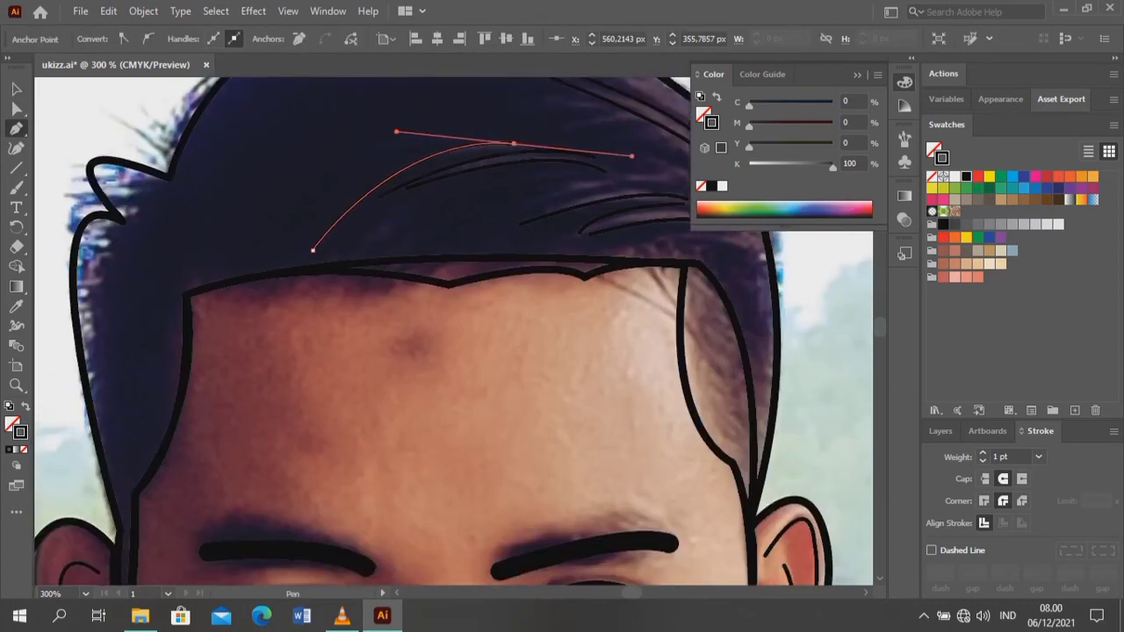
key(ctrl+minus)
click(820, 345)
key(p)
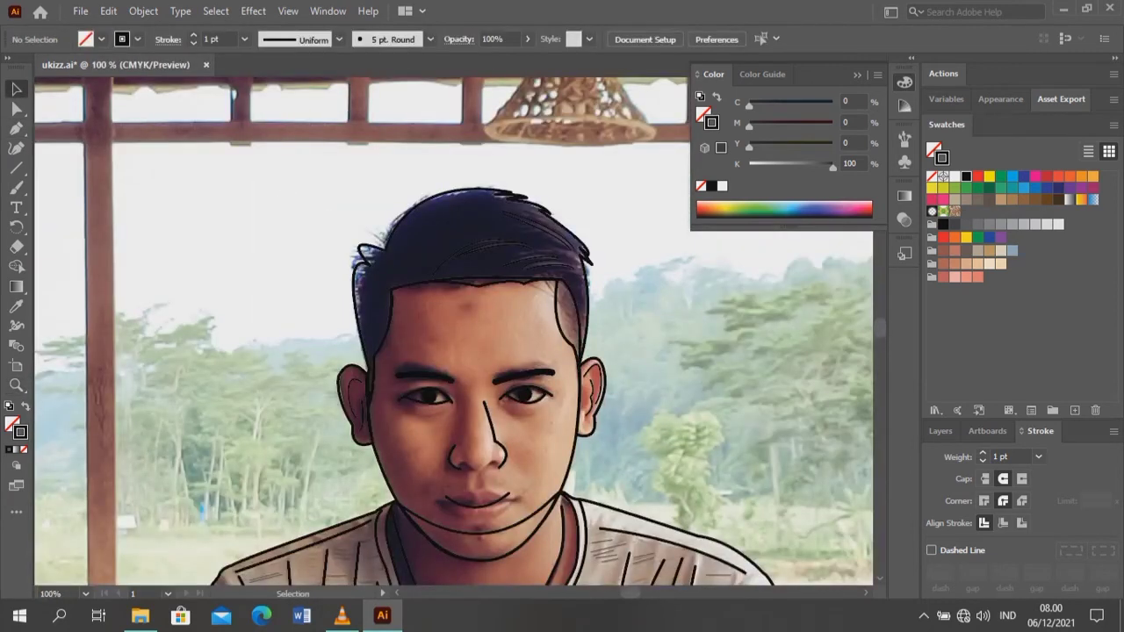
click(965, 251)
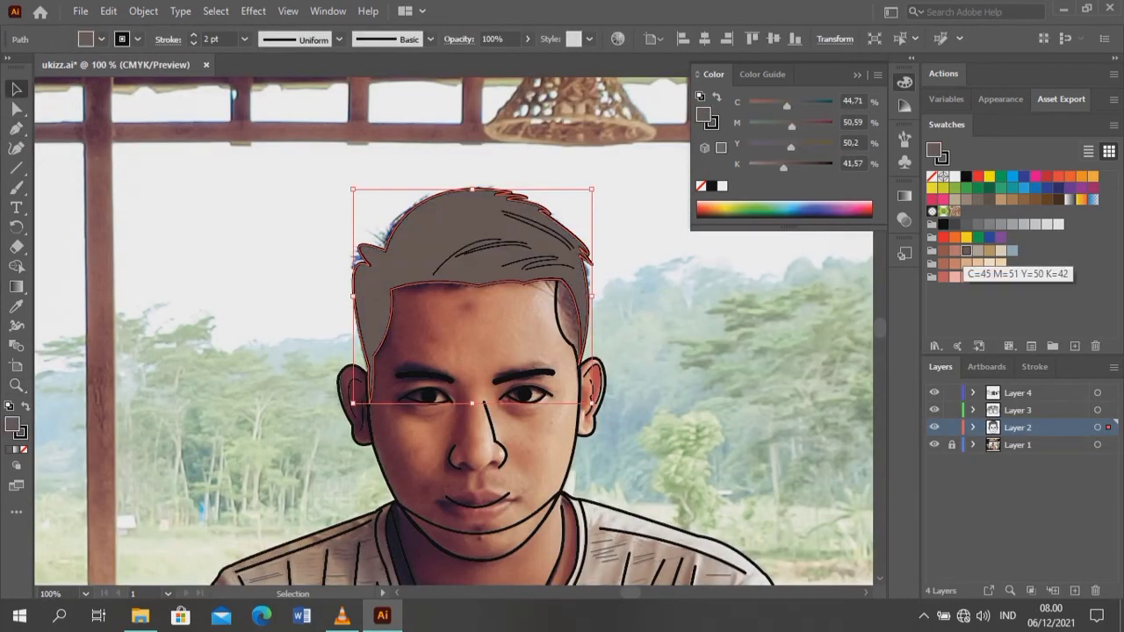
- Fill the face, both ears and the neck with the light skin swatch
click(373, 369)
click(1001, 263)
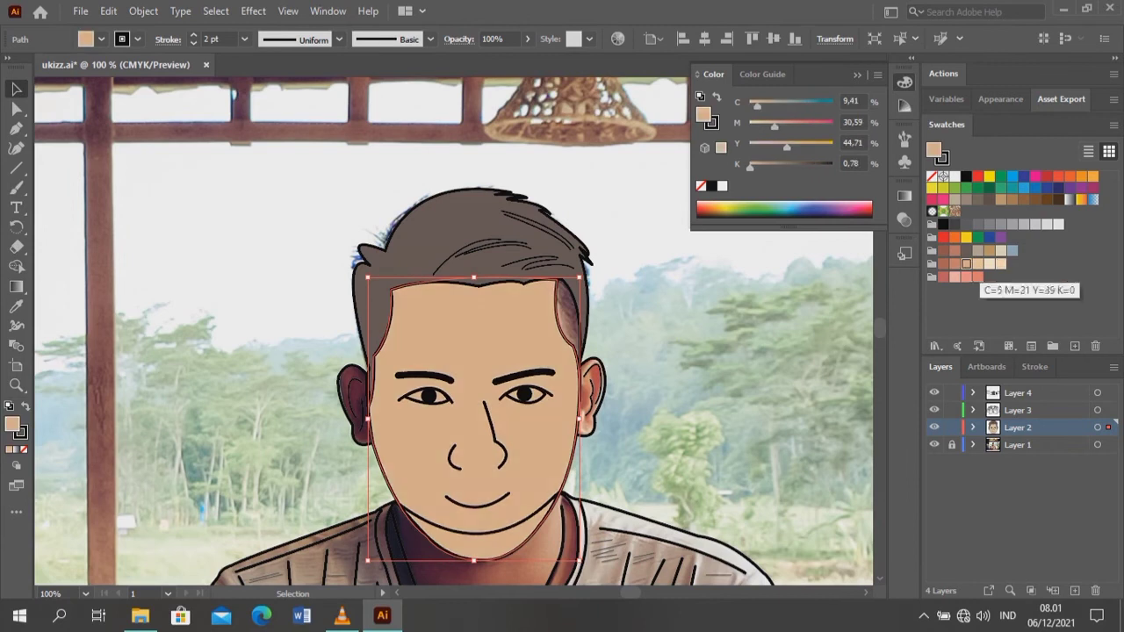
click(650, 260)
key(ctrl+shift+a)
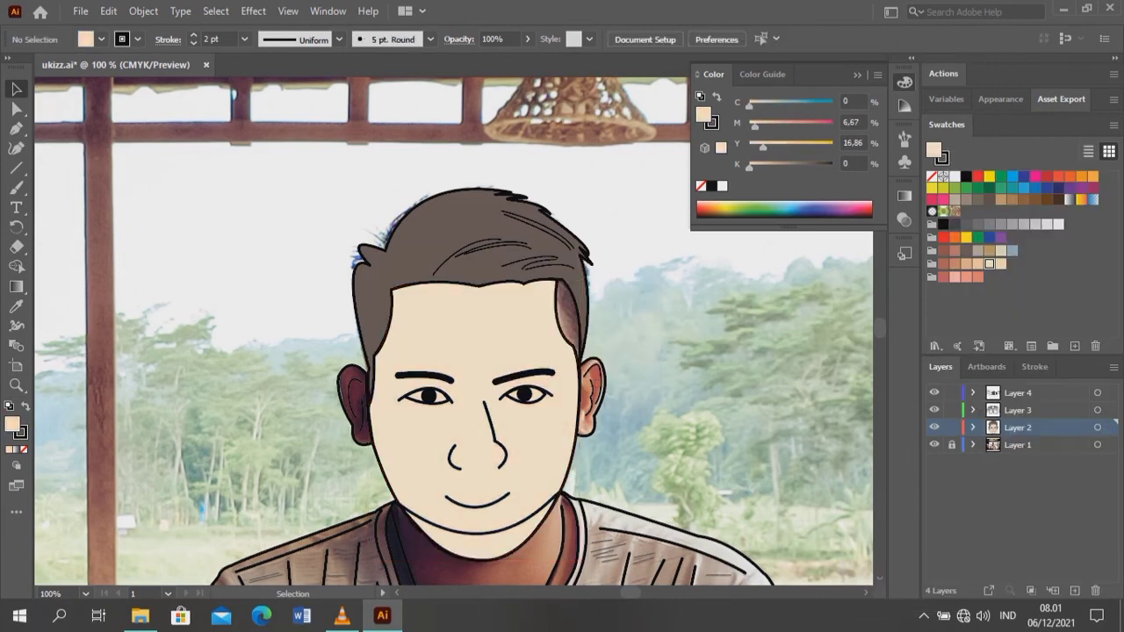
scroll(474, 351, down, 3)
click(590, 316)
click(1001, 263)
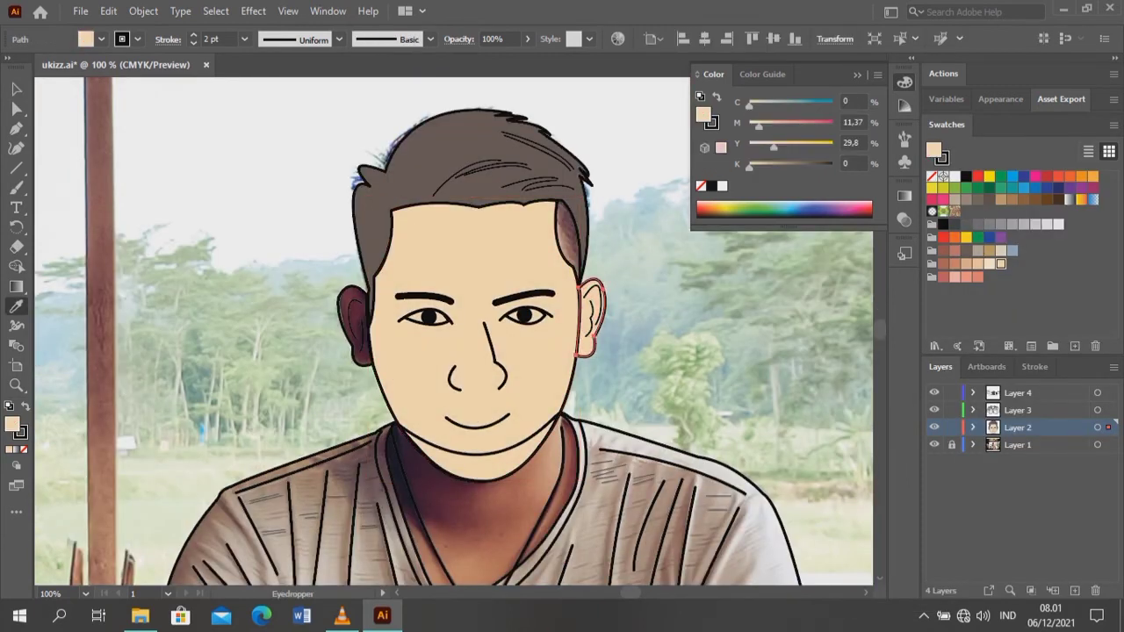
click(353, 325)
click(1000, 264)
click(483, 527)
click(1000, 264)
- Fill the shirt with light grey and send it backward behind the neck
click(667, 492)
click(1035, 224)
key(ctrl+shift+bracketleft)
scroll(454, 331, down, 3)
scroll(454, 331, up, 4)
- Fill the left eye shape with white
click(421, 281)
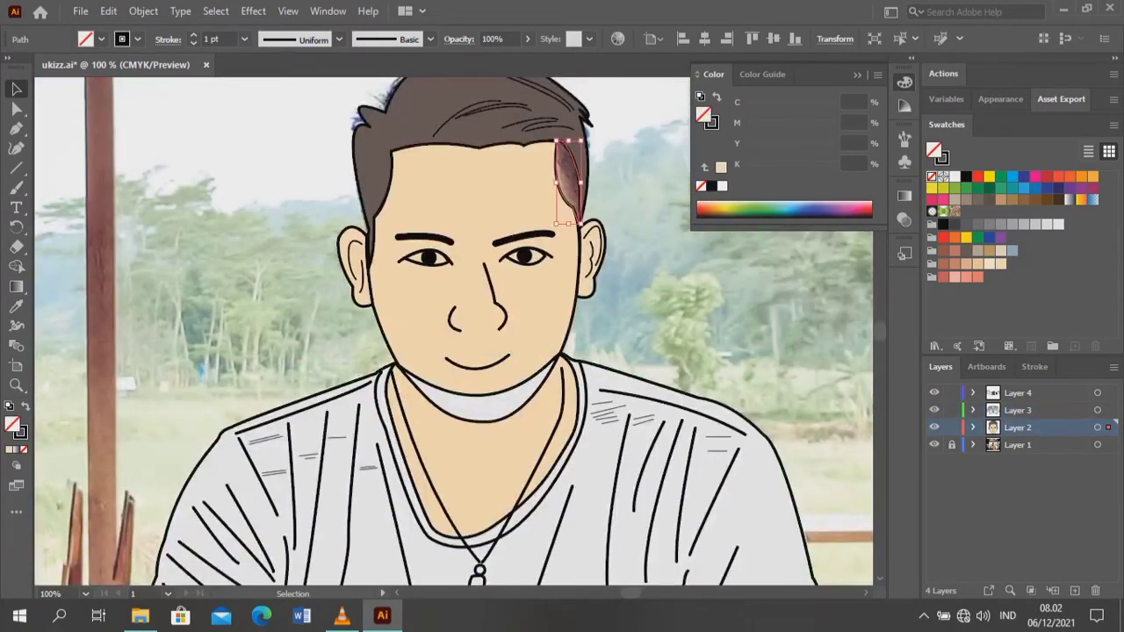
scroll(454, 331, down, 1)
click(426, 218)
click(955, 176)
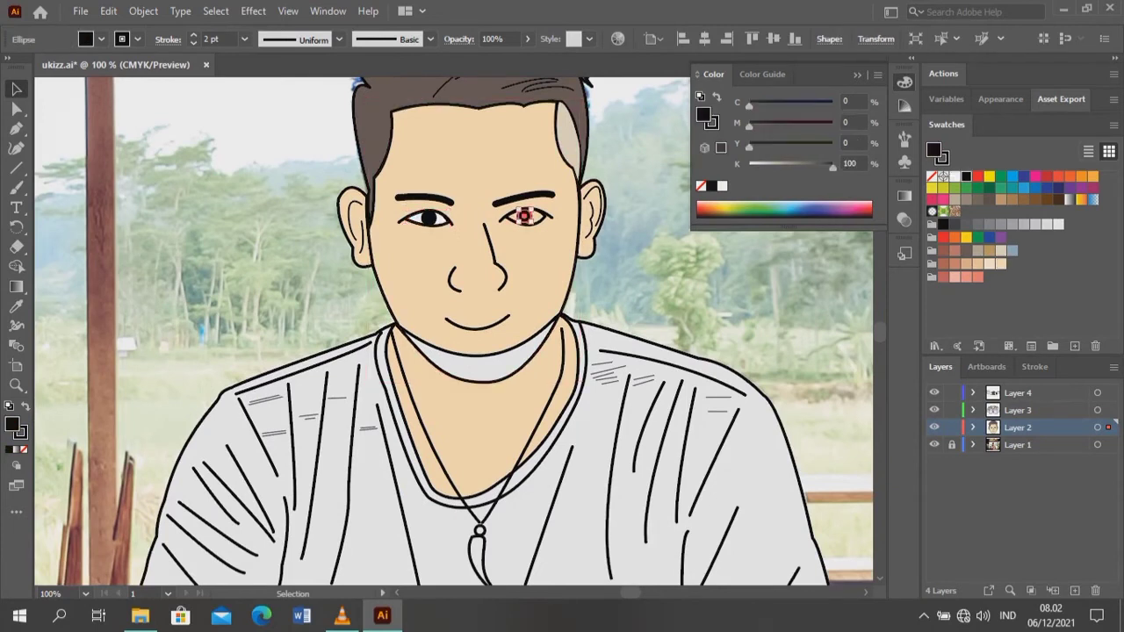
click(479, 373)
scroll(493, 392, up, 1)
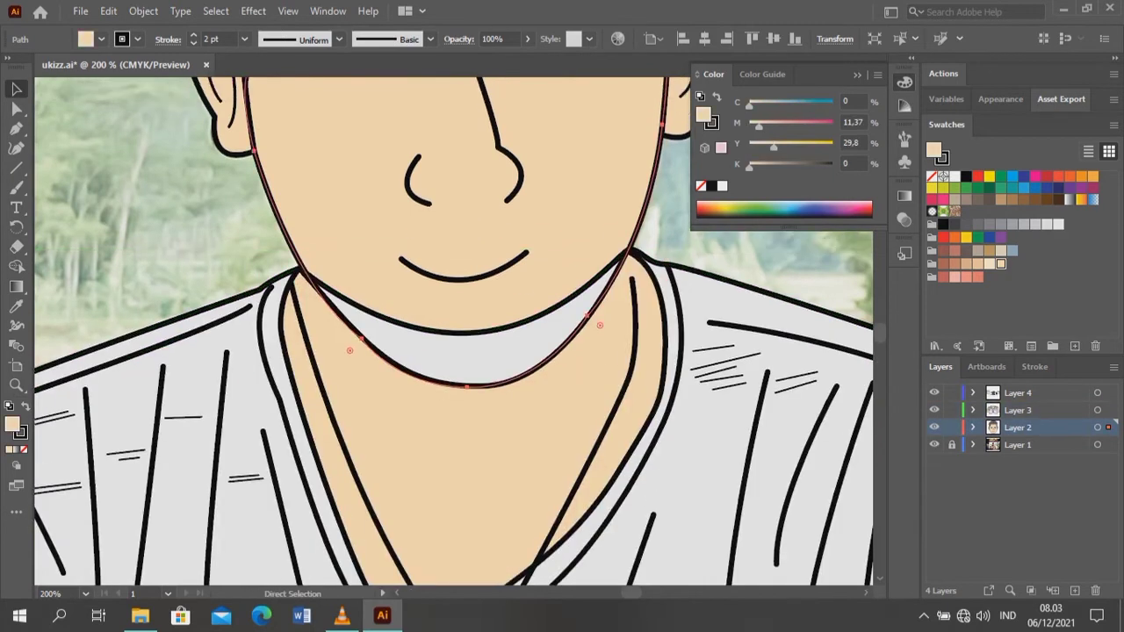
- Select the shirt collar and check its arrangement options in the context menu
scroll(481, 387, up, 5)
click(481, 377)
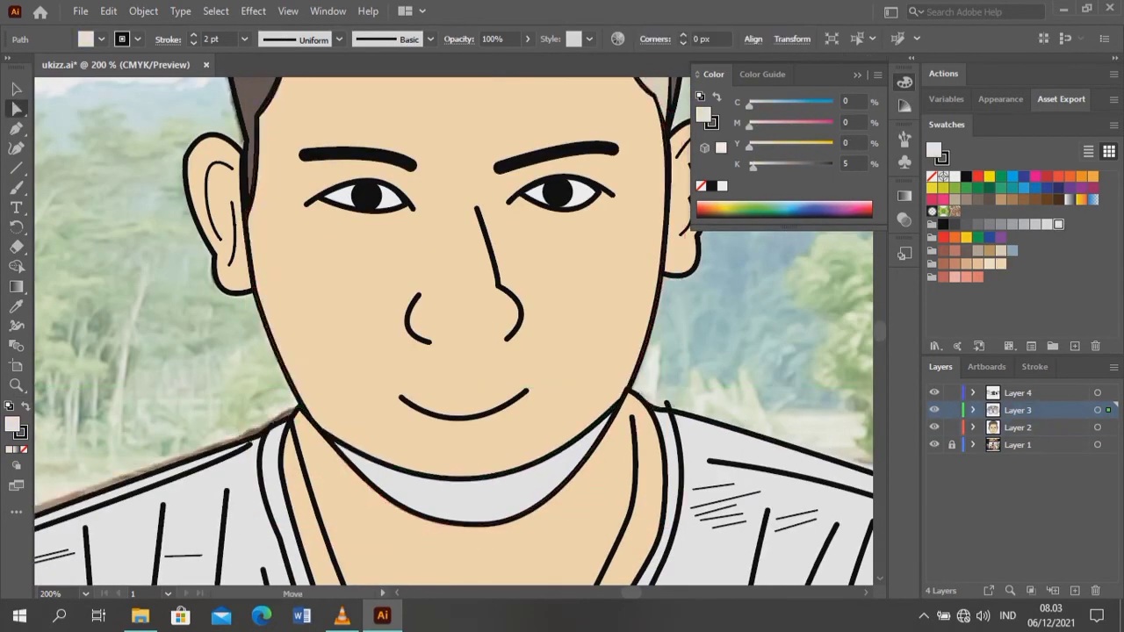
scroll(481, 378, down, 3)
click(481, 331)
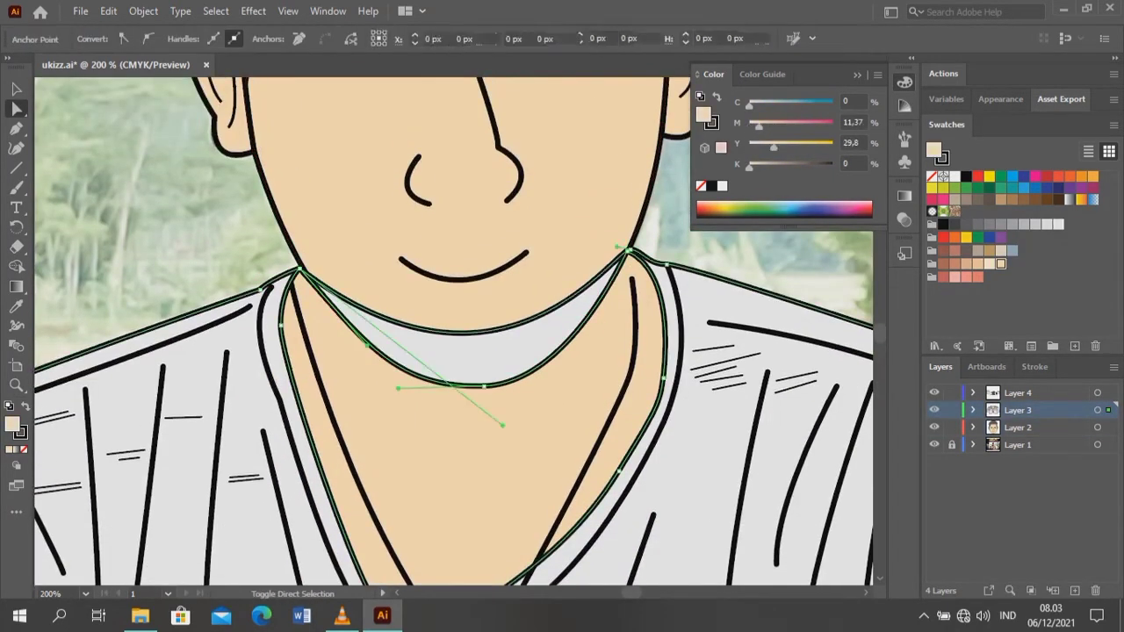
right_click(479, 255)
key(Escape)
key(v)
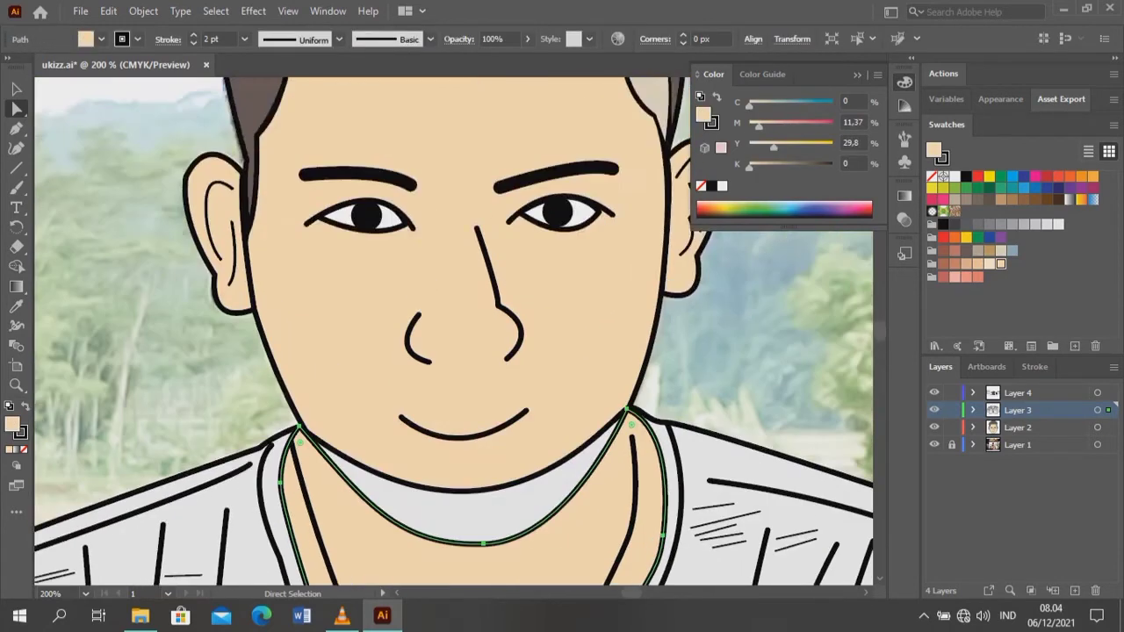
- Select the V-neck and shirt shapes, then scroll down to the clasped hands
scroll(476, 301, down, 5)
scroll(477, 301, up, 5)
click(408, 483)
click(491, 379)
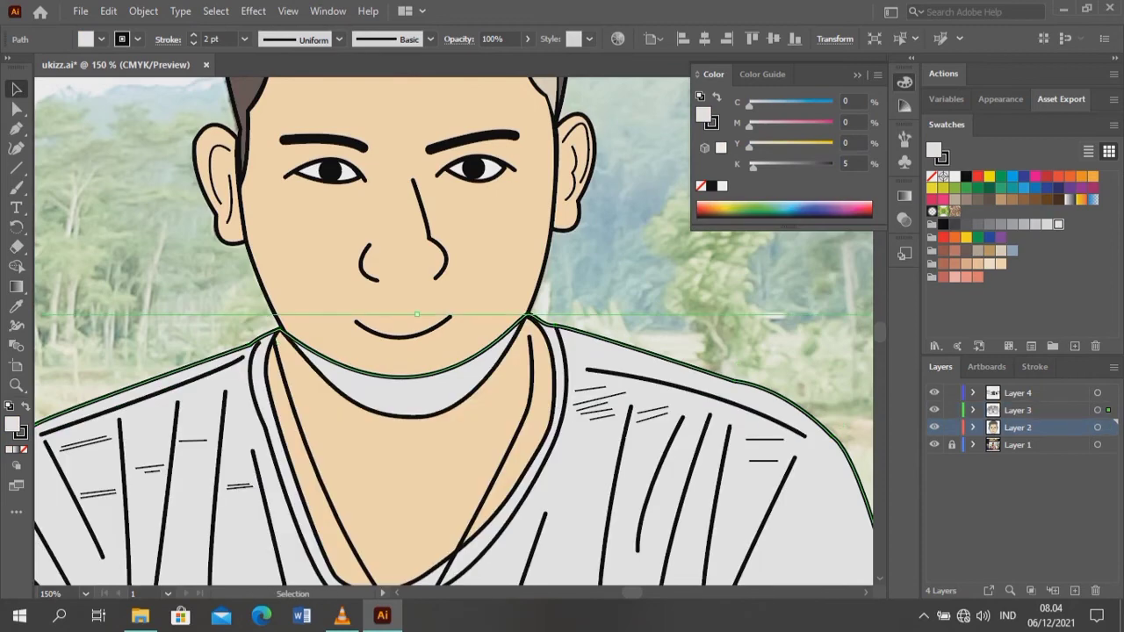
scroll(400, 333, down, 5)
scroll(400, 334, down, 2)
scroll(399, 333, down, 6)
- Select the hands outline and fill the watch beads with brown
click(398, 378)
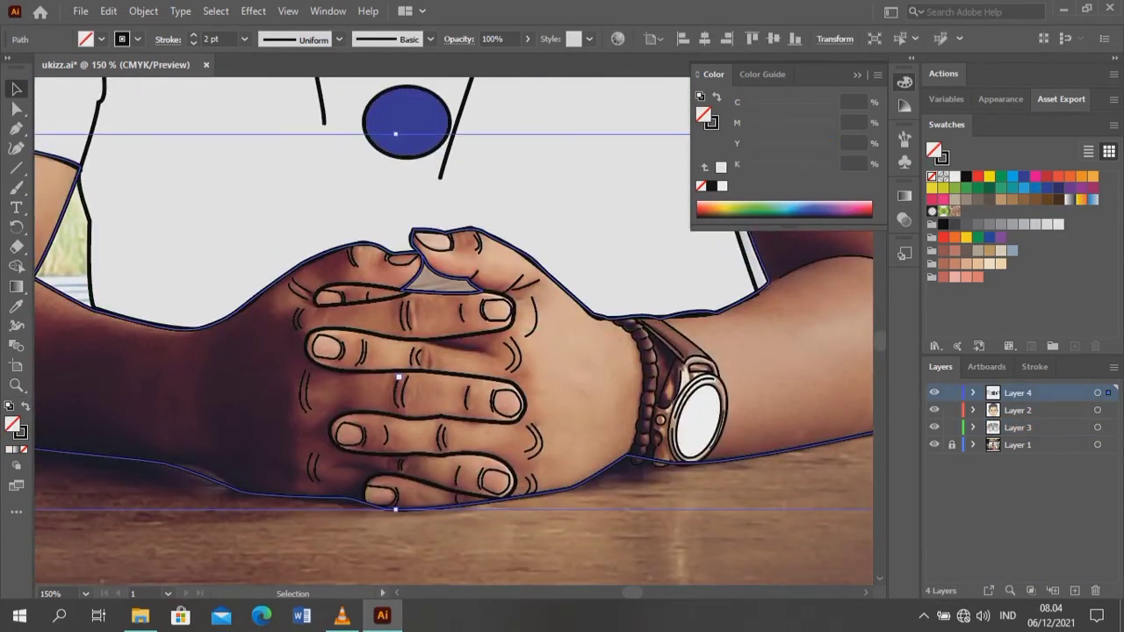
scroll(397, 378, down, 5)
scroll(398, 377, up, 8)
click(397, 378)
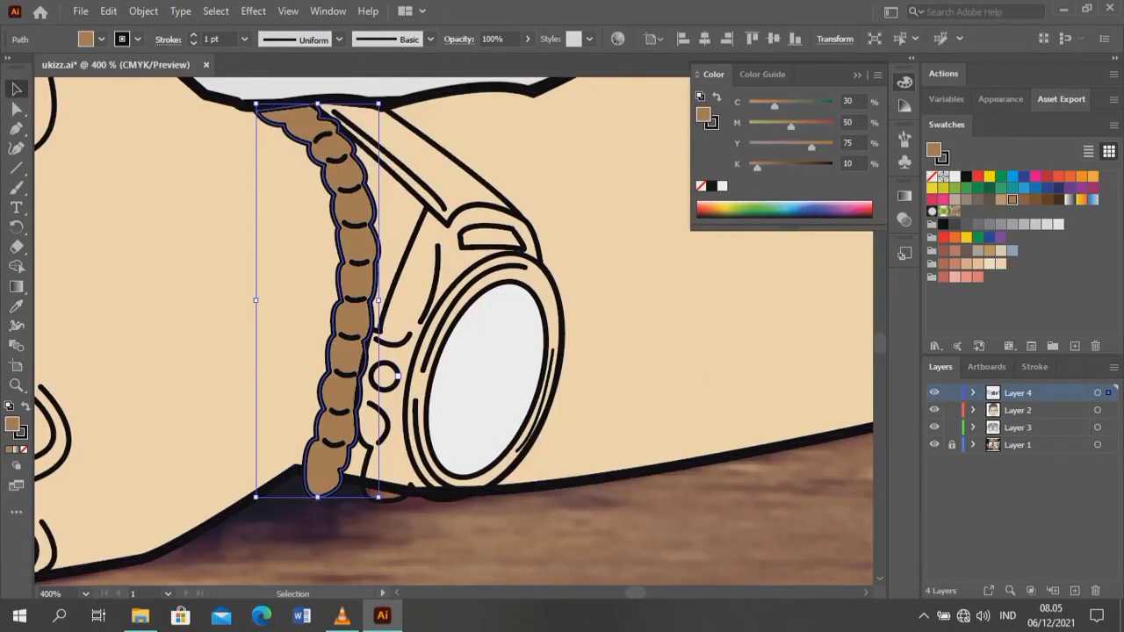
scroll(527, 314, down, 5)
scroll(527, 314, down, 3)
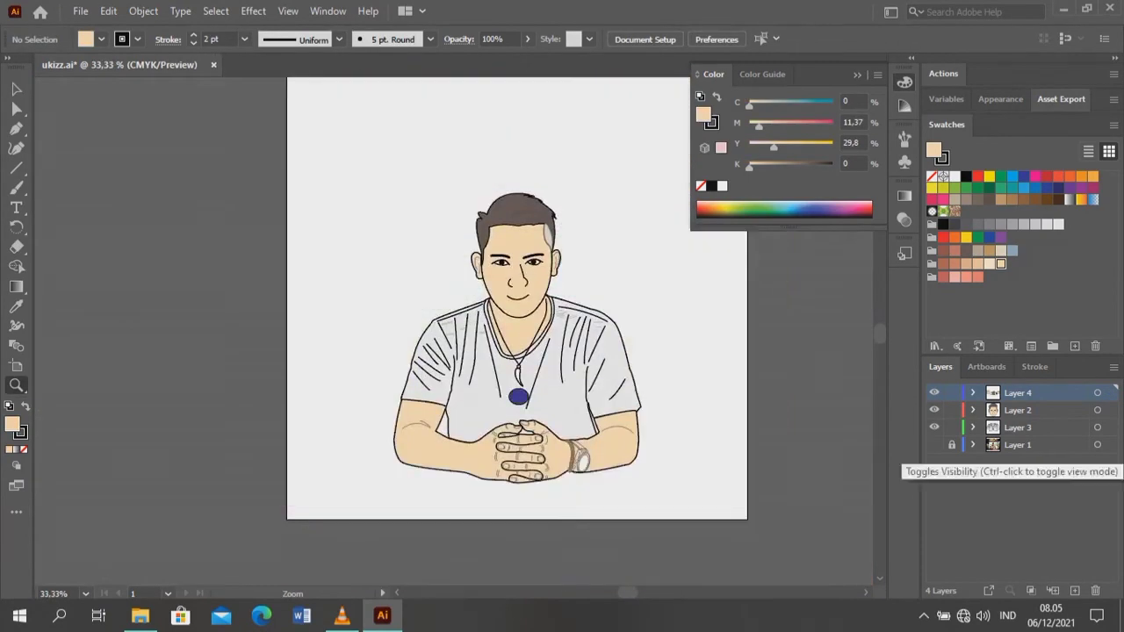
scroll(526, 314, up, 5)
scroll(526, 314, up, 3)
- Fill the watch strap and watch body brown and send the body backward
click(527, 314)
click(1013, 199)
scroll(604, 337, down, 1)
click(605, 422)
click(1012, 198)
scroll(604, 337, down, 1)
key(ctrl+shift+bracketleft)
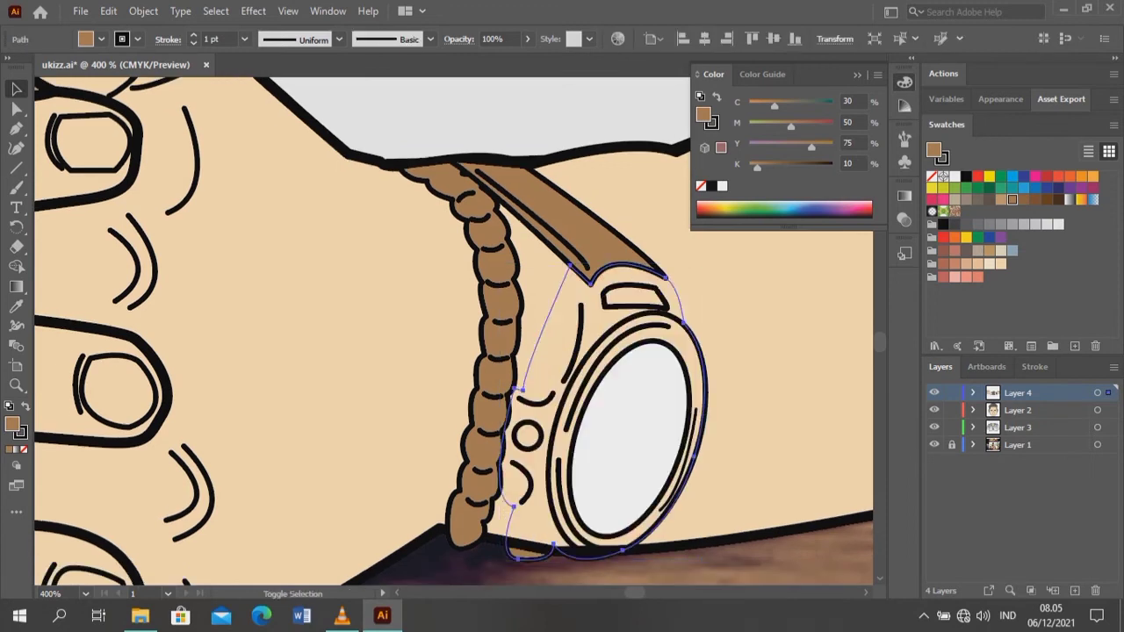
key(ctrl+z)
key(ctrl+shift+z)
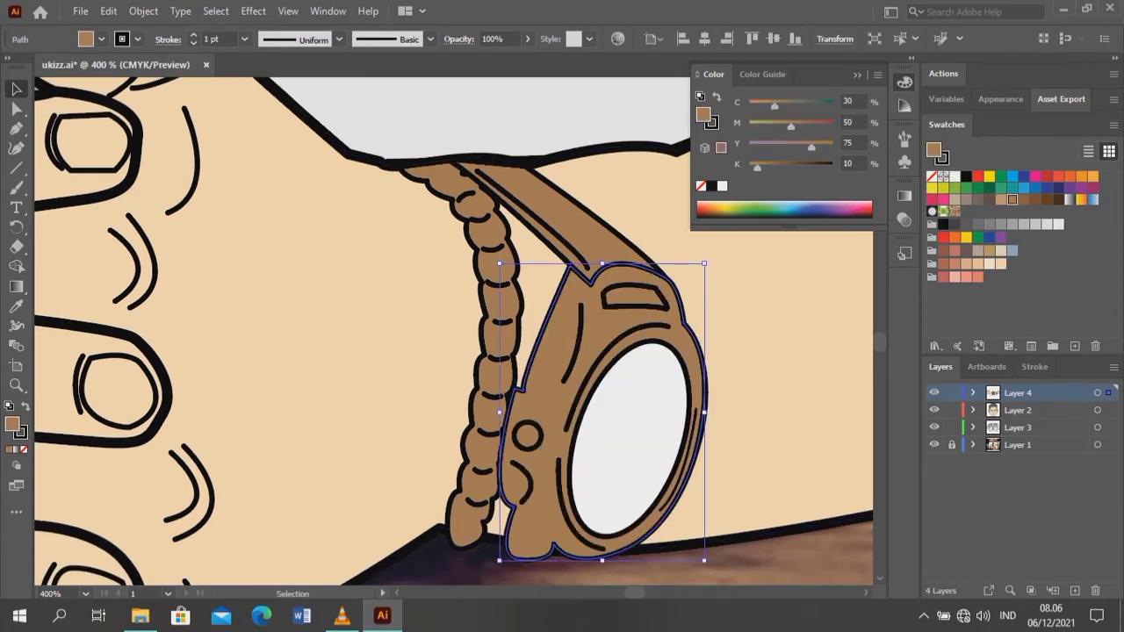
scroll(604, 337, down, 3)
scroll(454, 395, up, 2)
- Select the hand shape and fingernails to recolour the nails a paler cream
click(454, 395)
click(588, 224)
ctrl+click(364, 206)
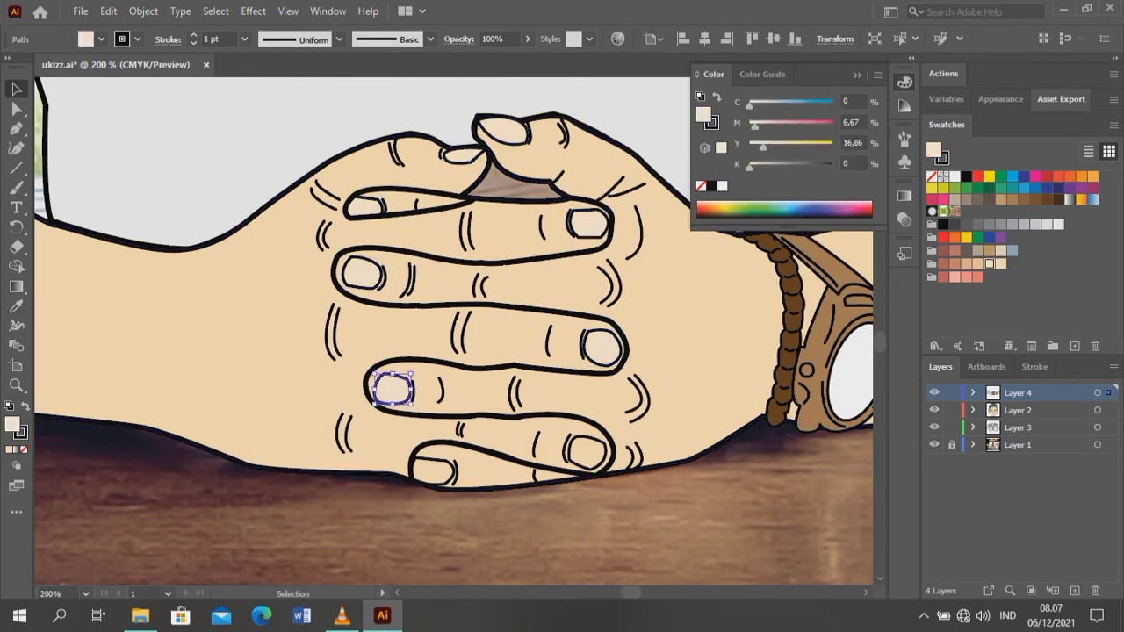
key(ctrl+minus)
key(ctrl+minus)
- Hide the reference photo and zoom in on the face
click(933, 444)
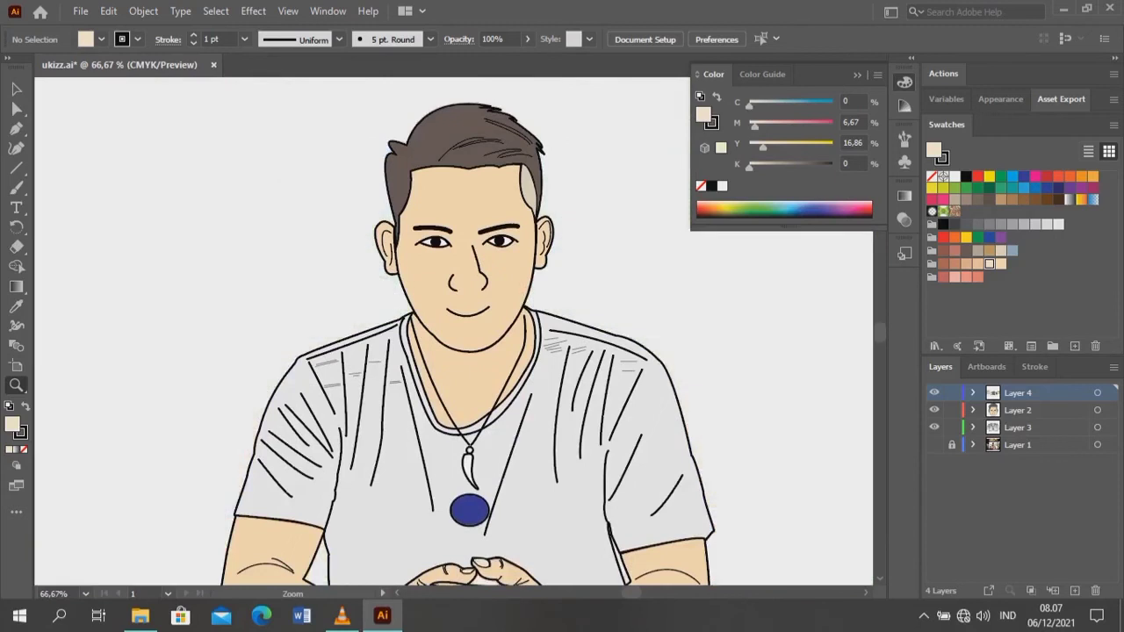
key(z)
ctrl+click(403, 165)
key(ctrl+plus)
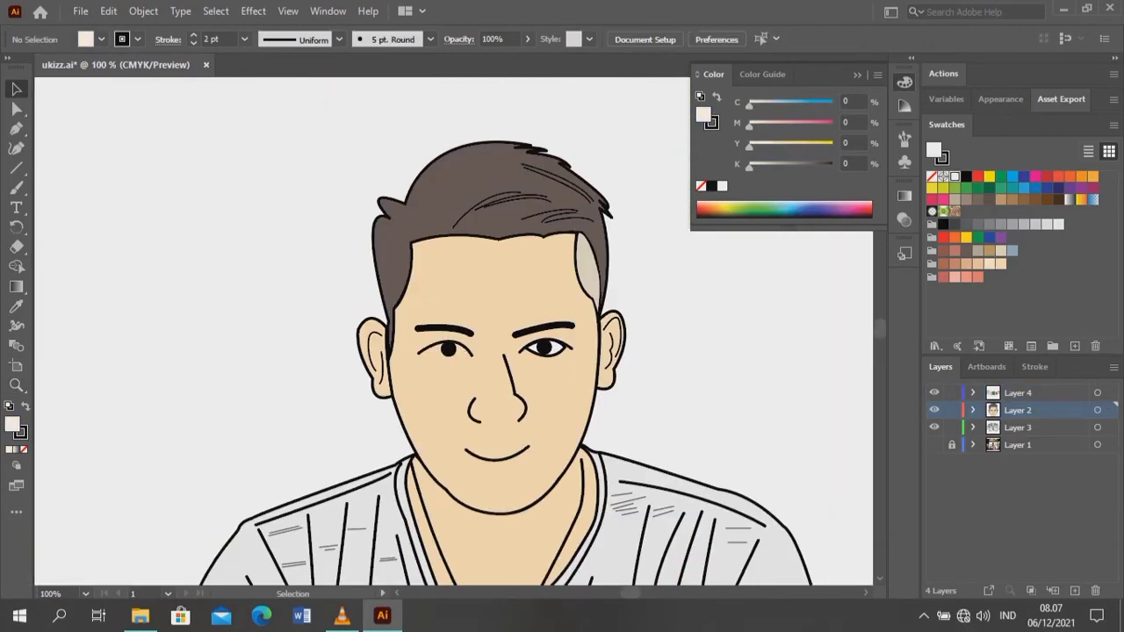
scroll(505, 331, down, 3)
scroll(505, 330, up, 3)
- Show the reference photo, hide the shirt and hands layers, and clear the face fill
click(933, 444)
click(933, 427)
click(933, 393)
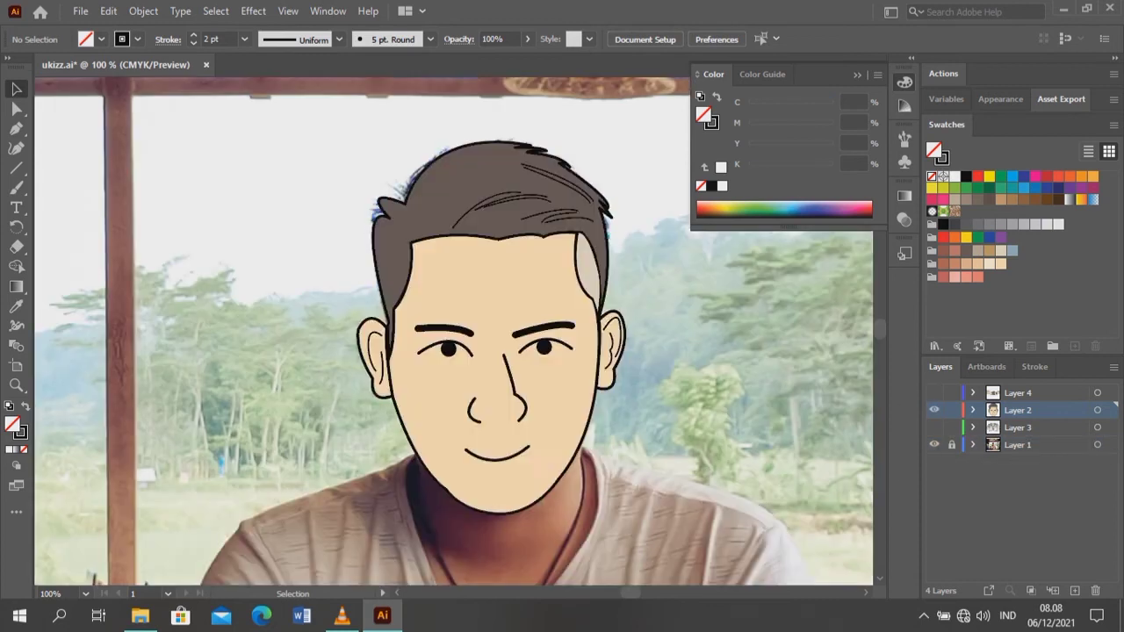
key(ctrl+plus)
key(ctrl+plus)
key(ctrl+plus)
key(Delete)
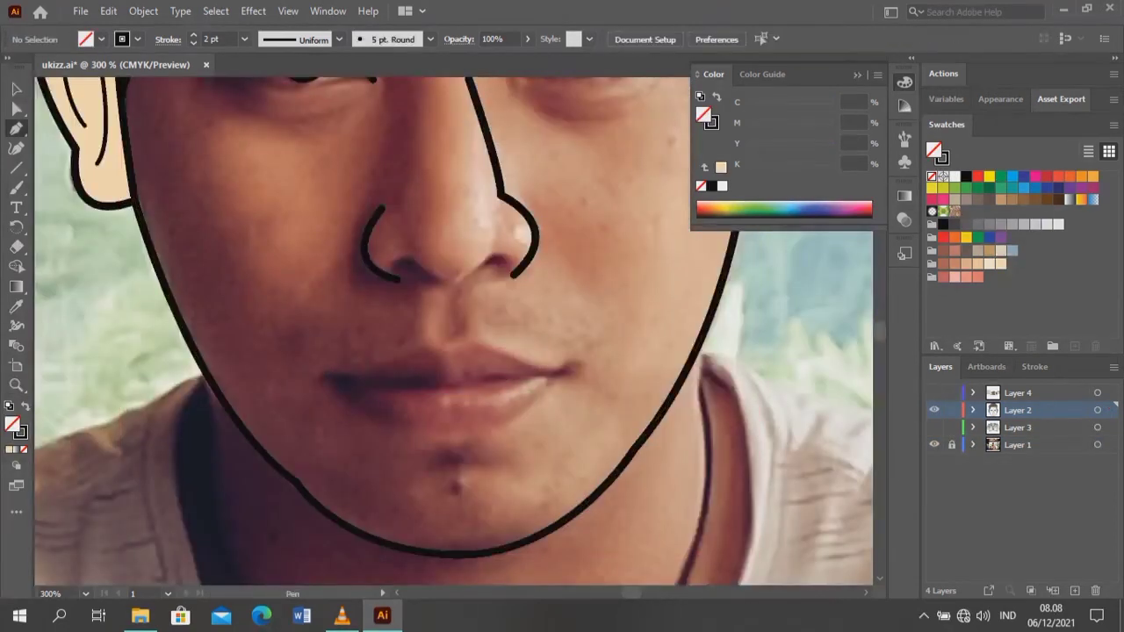
- Draw a new mouth curve along the photo's lips with the Pen tool
key(p)
click(339, 378)
drag(444, 385, 465, 381)
key(ctrl+minus)
key(ctrl+minus)
key(ctrl+minus)
scroll(452, 331, up, 2)
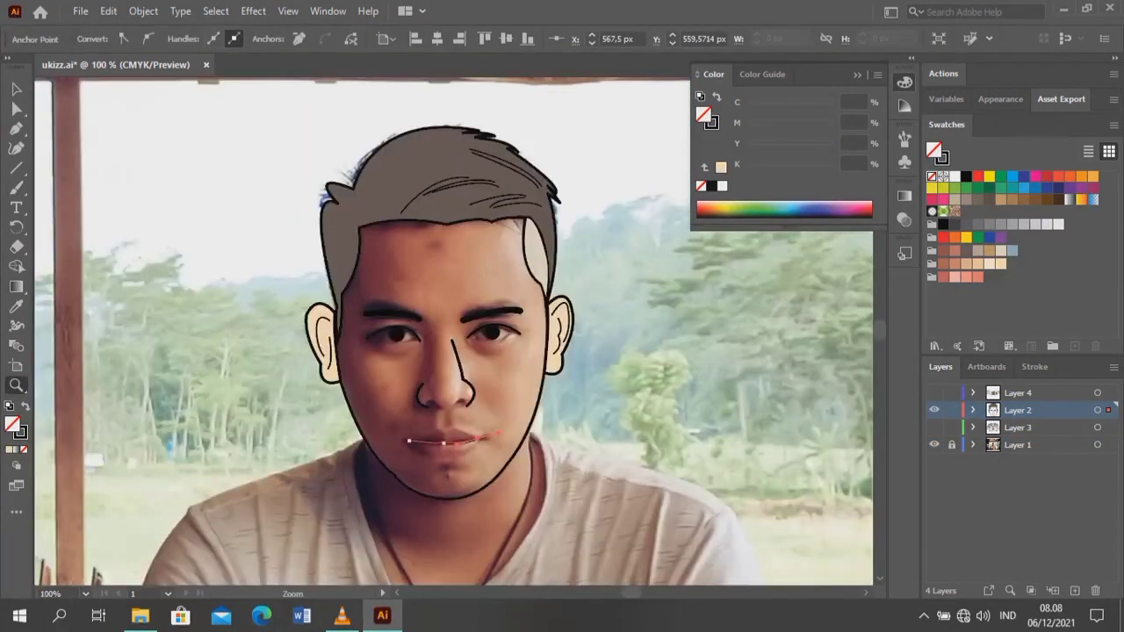
key(v)
key(ctrl+shift+a)
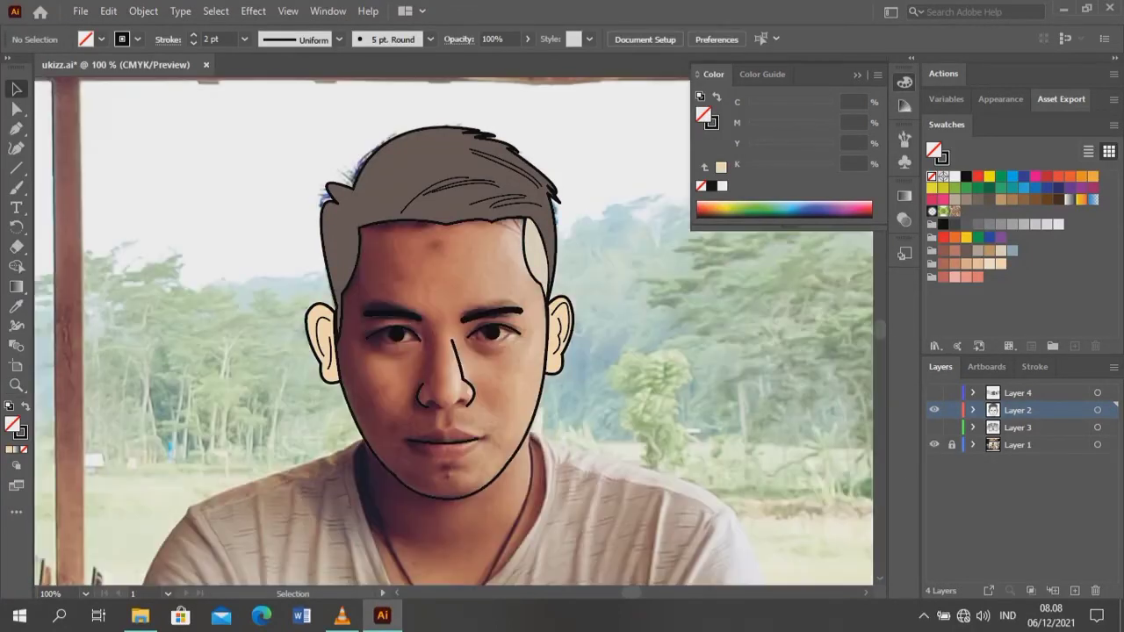
- Check the left jawline, then eyedropper the ear's skin tone onto the face outline and reorder it
key(z)
click(217, 559)
key(a)
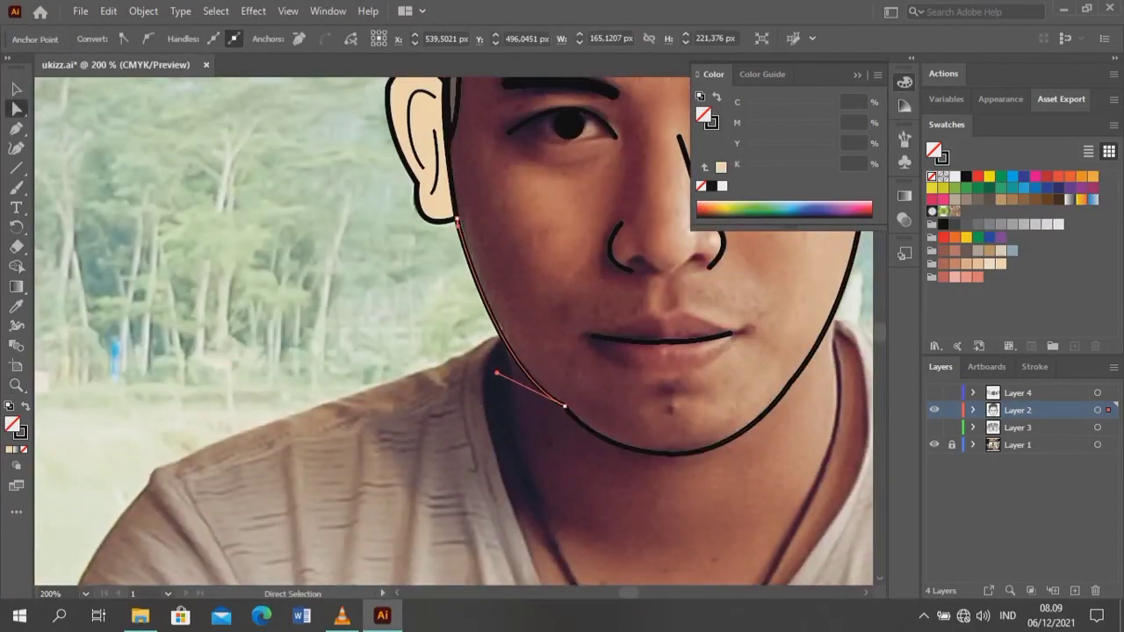
drag(615, 263, 299, 342)
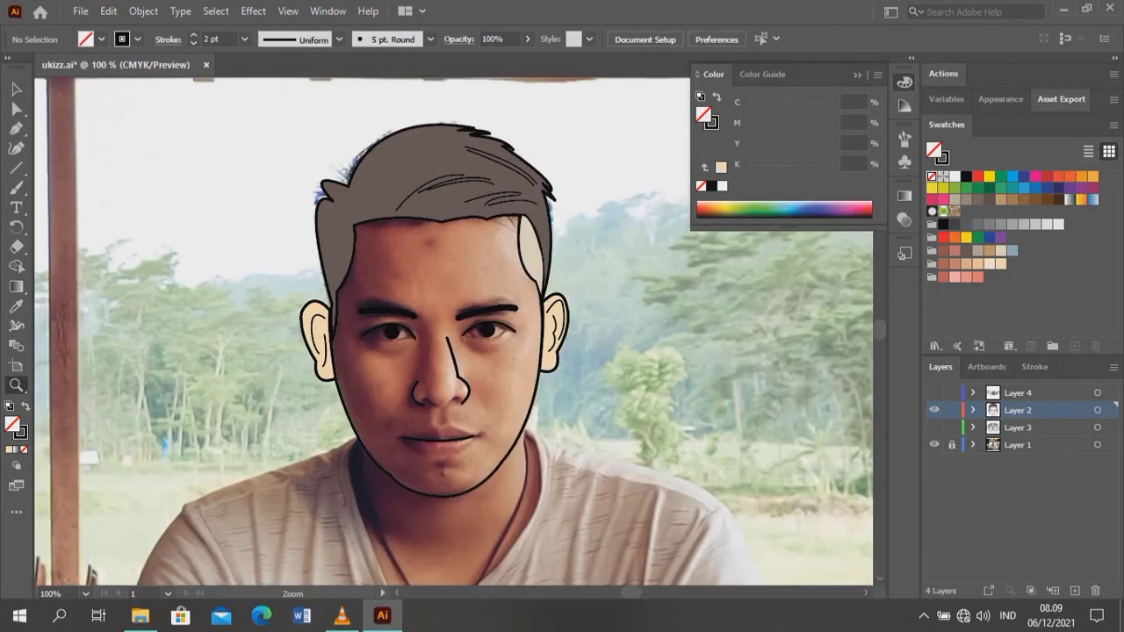
click(336, 351)
key(i)
click(316, 333)
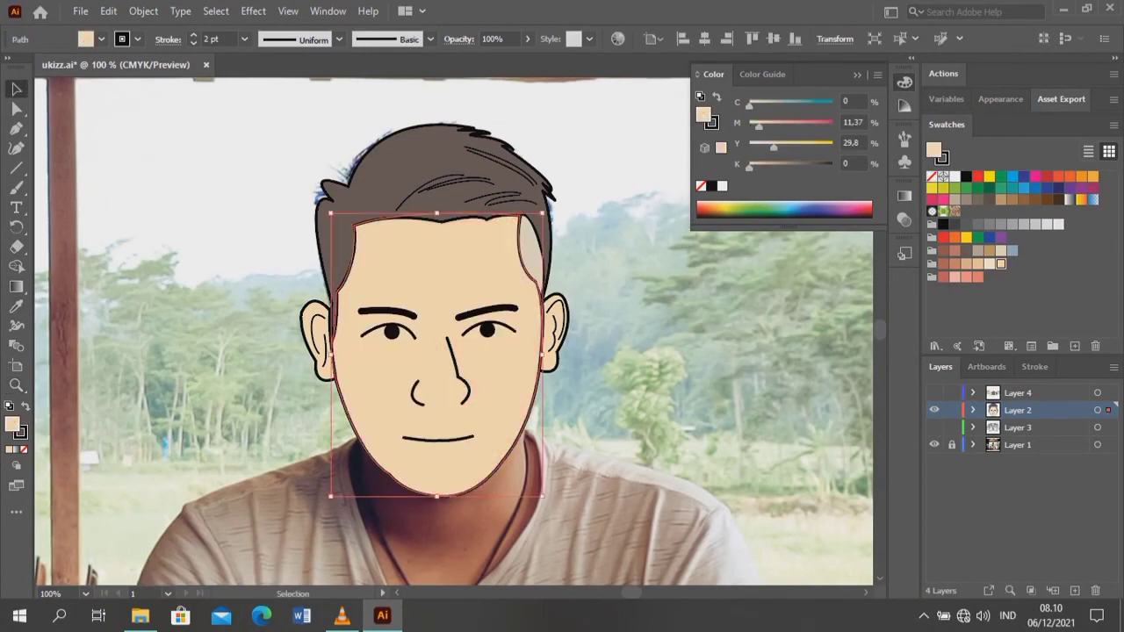
key(ctrl+shift+bracketright)
key(ctrl+shift+a)
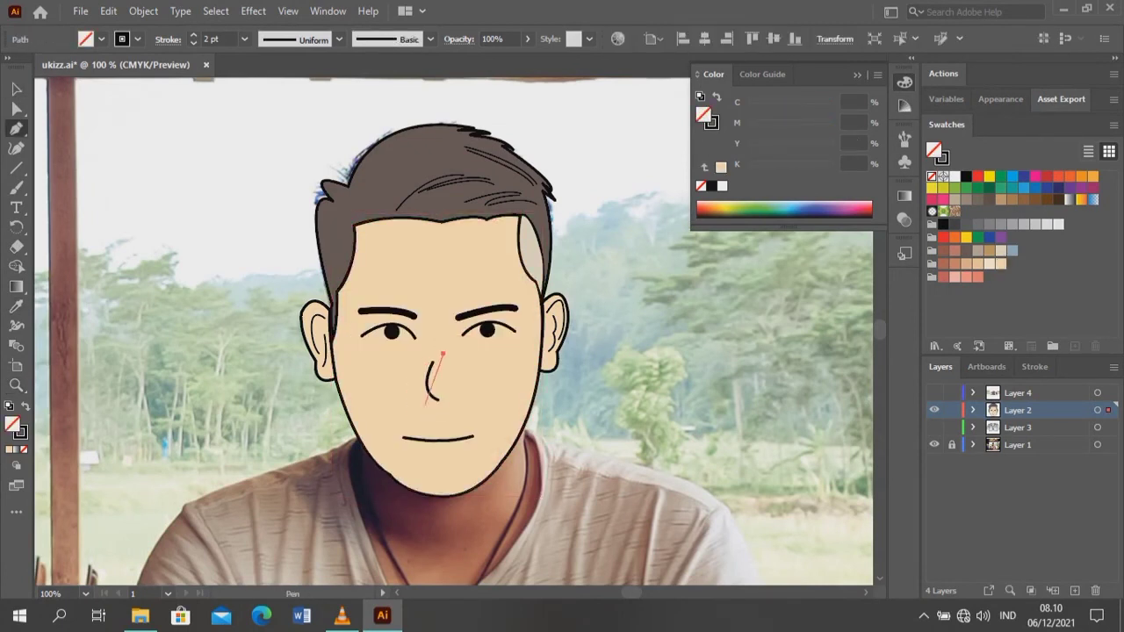
- Zoom in on the nose and isolate the long nose line for editing
key(v)
key(ctrl+shift+a)
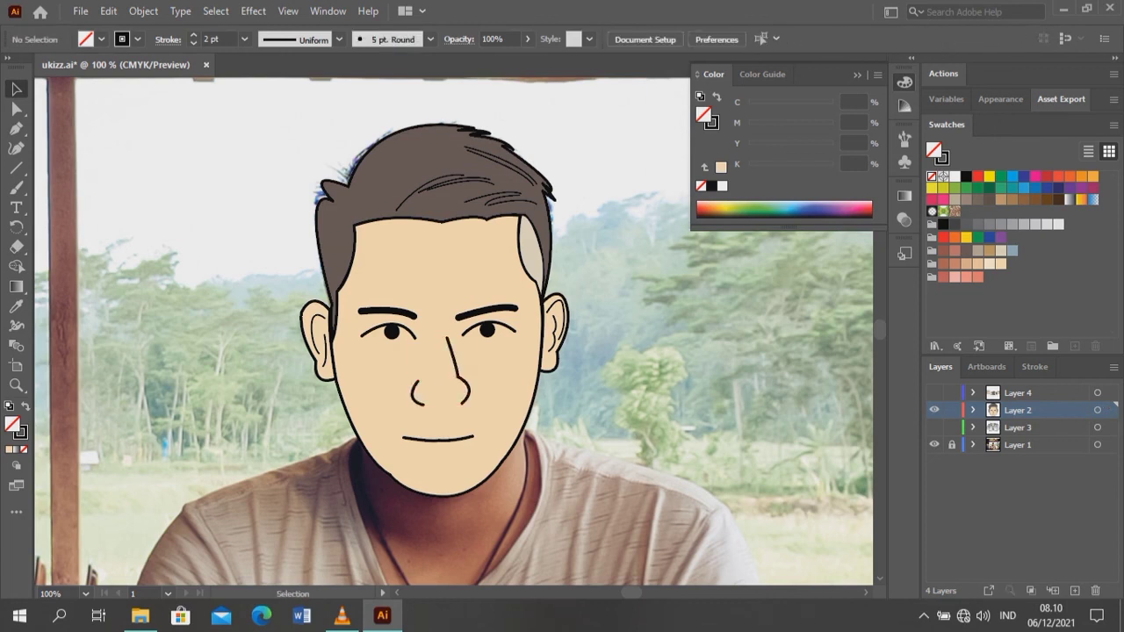
key(ctrl+z)
key(z)
click(412, 411)
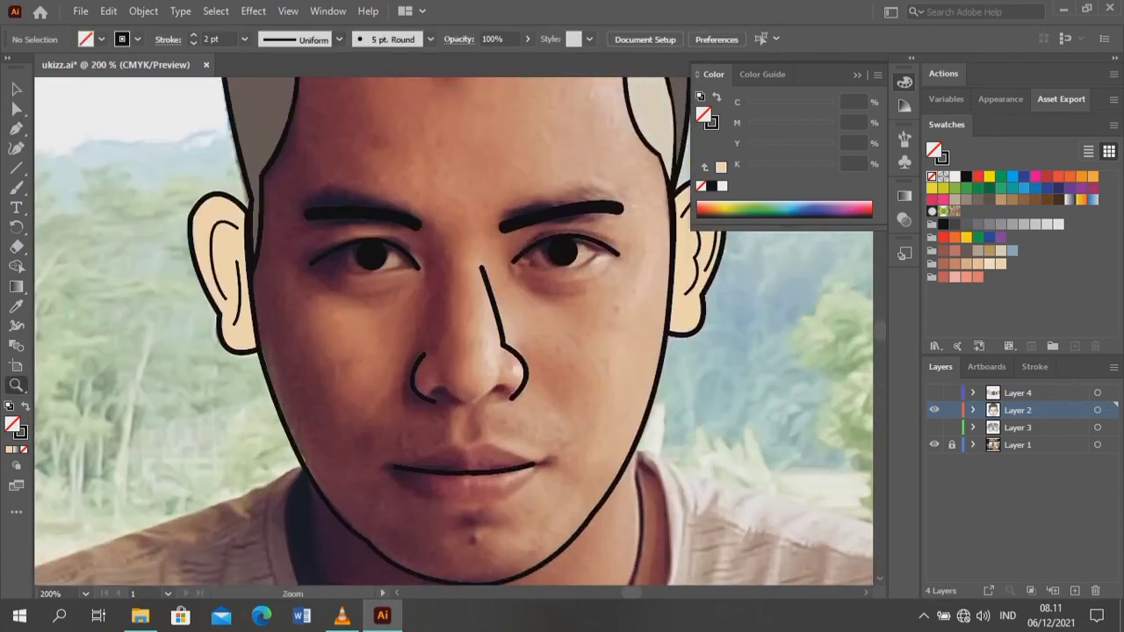
double_click(490, 307)
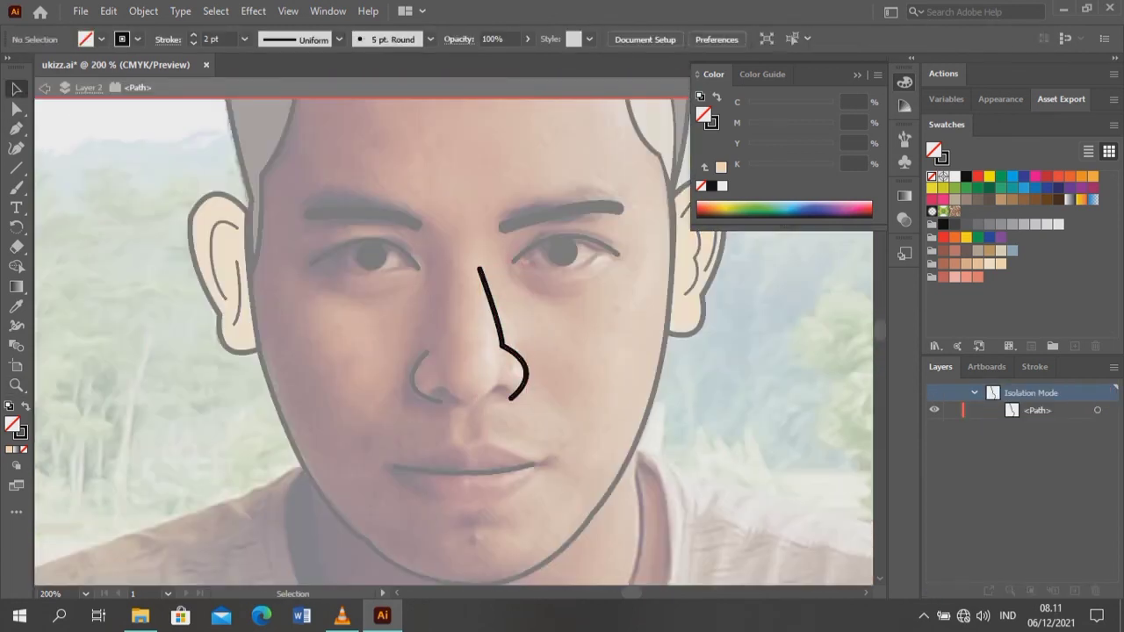
key(Escape)
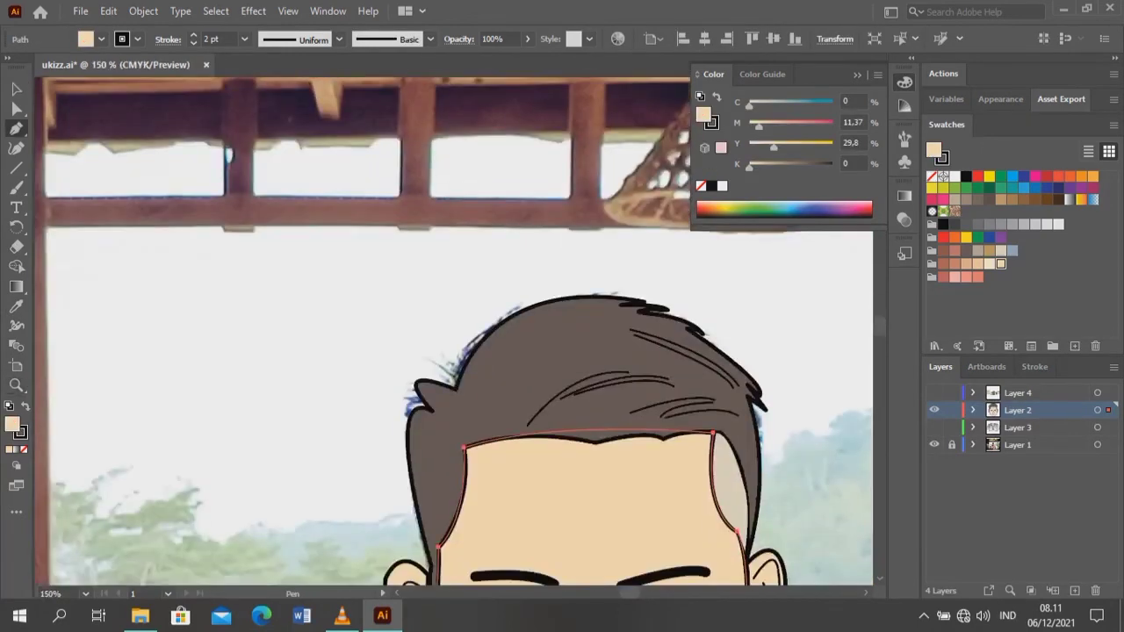
- Draw a curved hair strand line and fill it with an orange-brown swatch
drag(653, 352, 872, 395)
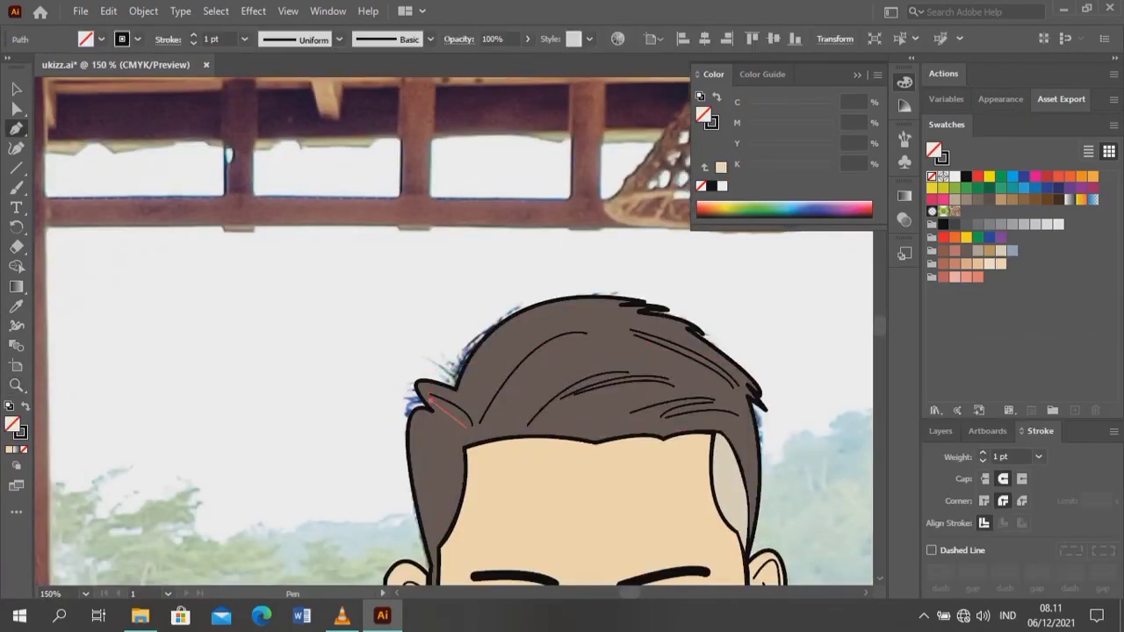
click(439, 517)
scroll(439, 516, down, 2)
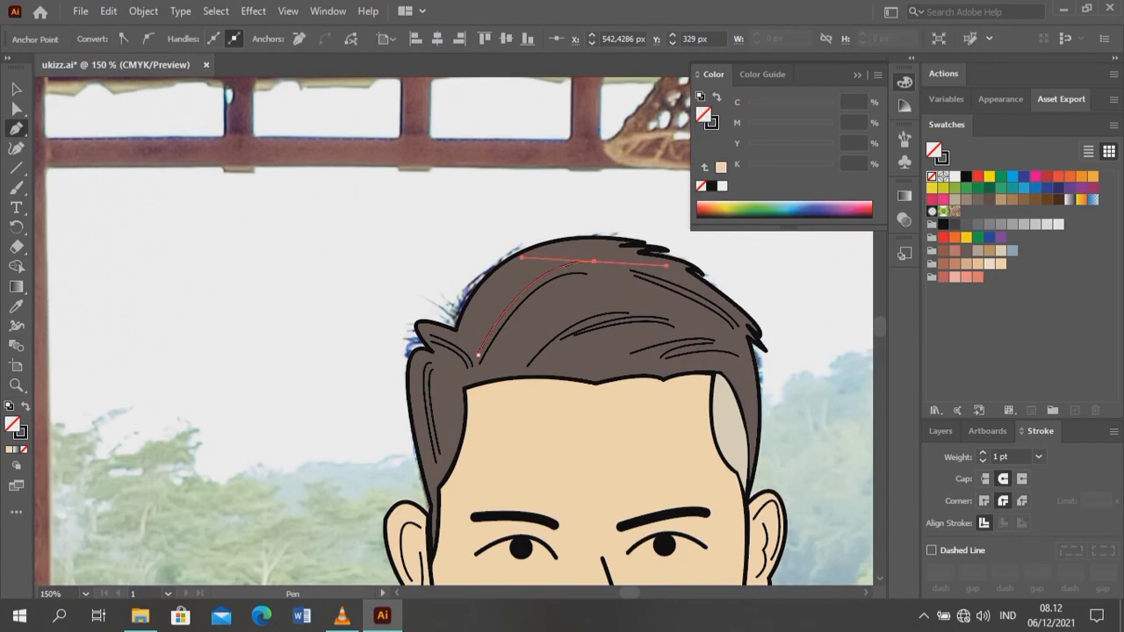
scroll(453, 331, down, 2)
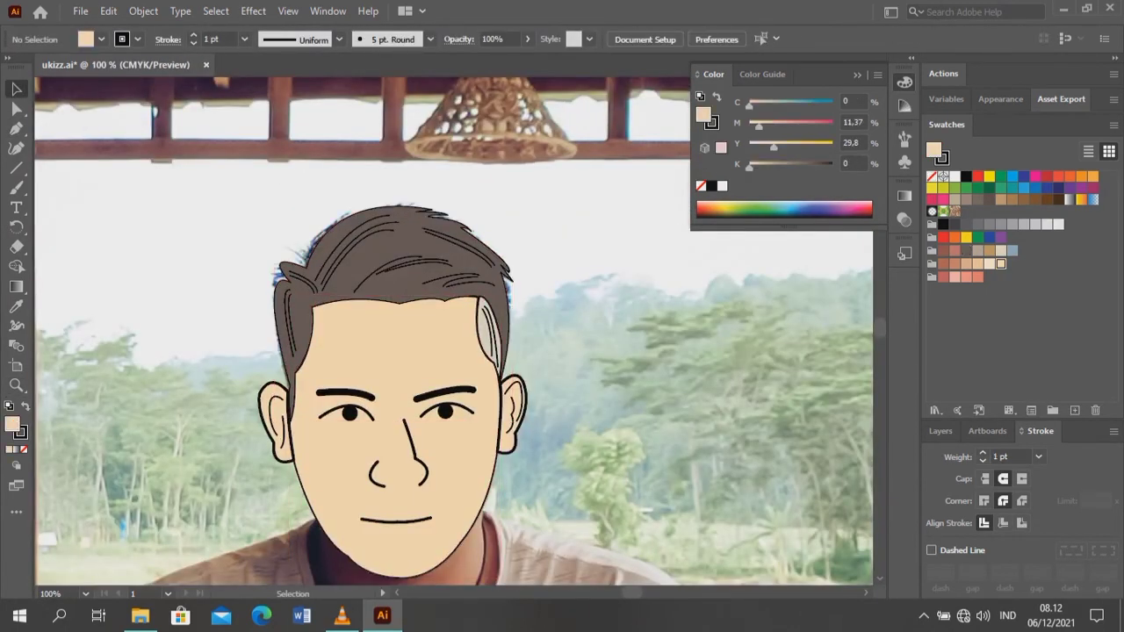
scroll(453, 331, down, 2)
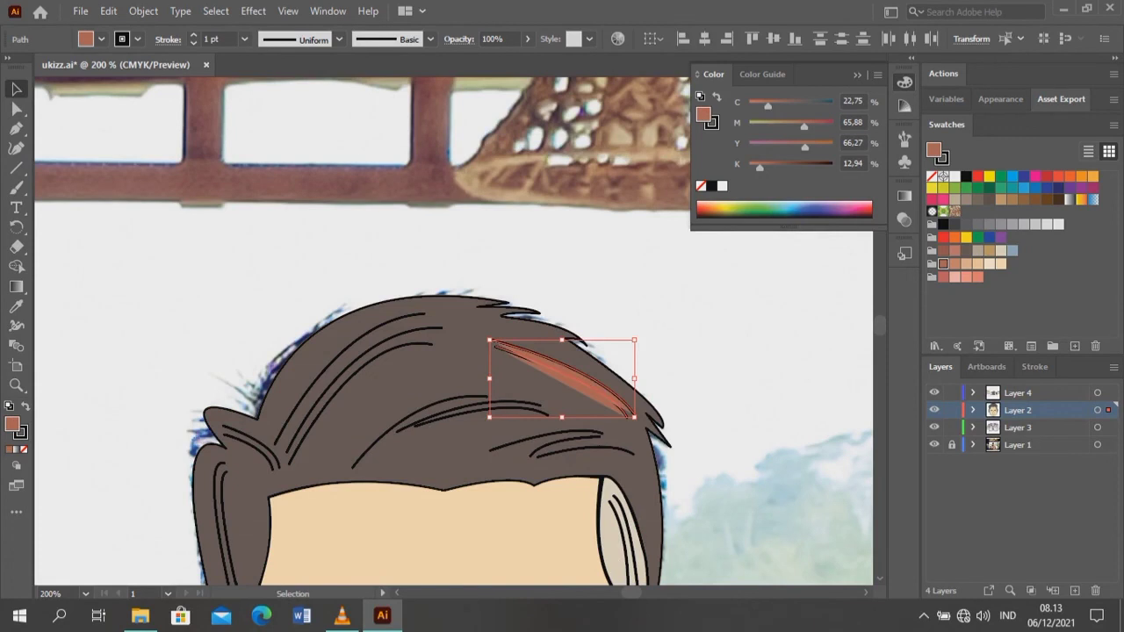
click(943, 263)
scroll(453, 331, down, 3)
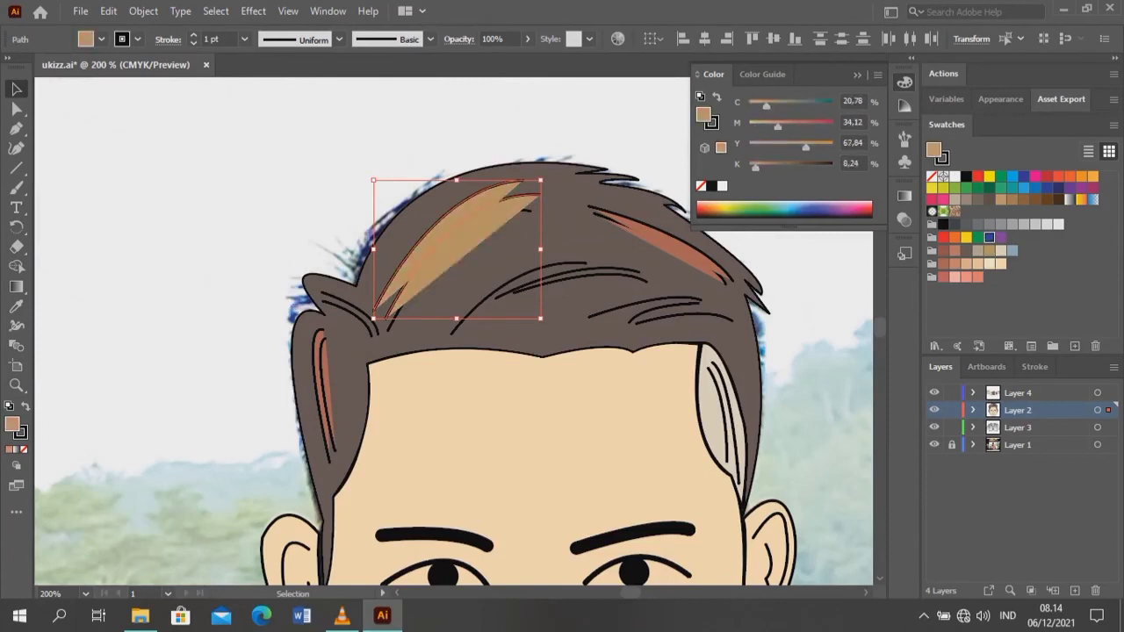
- Recolour the strand with the dark hair brown using the Eyedropper
key(i)
click(323, 324)
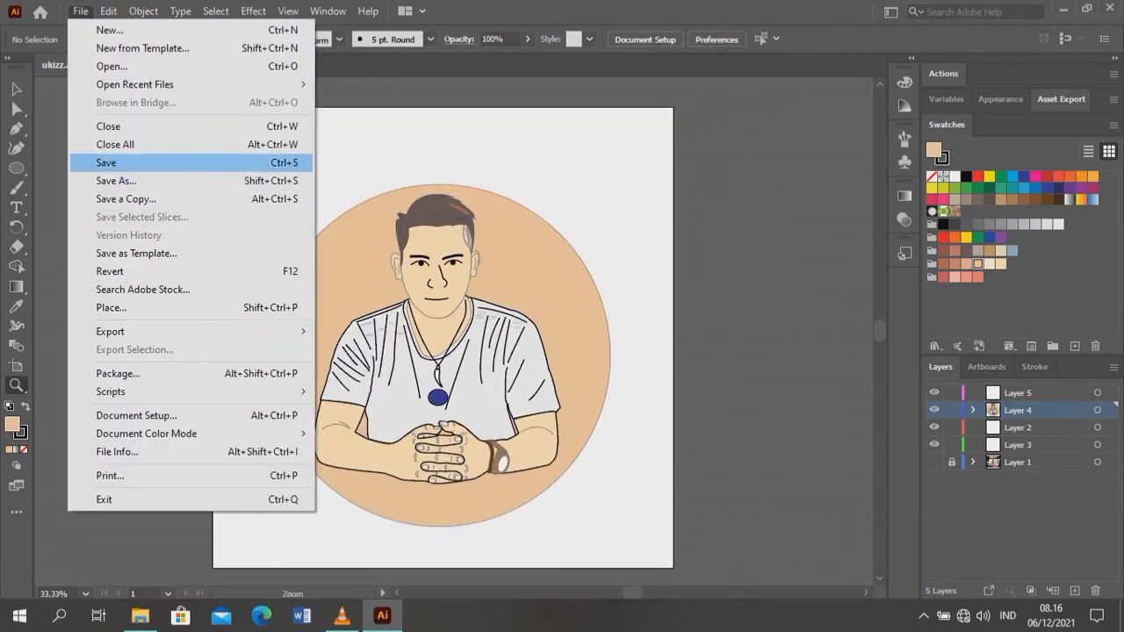
- Save, then export the portrait as PNG 'ukizz' into E:\00 SERBA SERBI EDITING with default PNG options
click(105, 163)
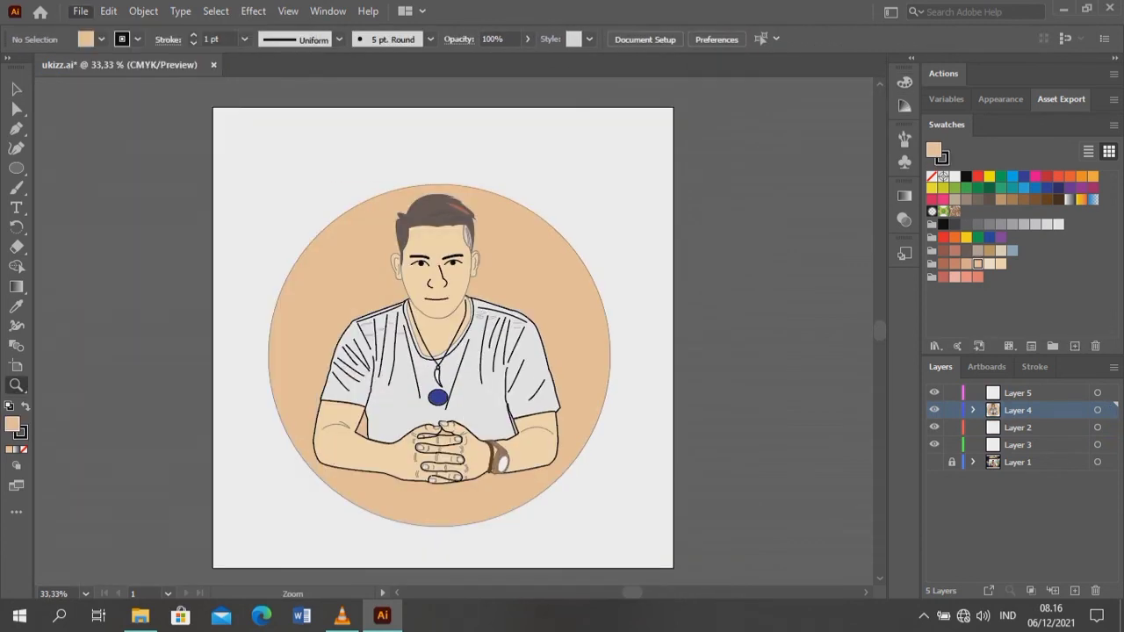
click(79, 10)
click(363, 349)
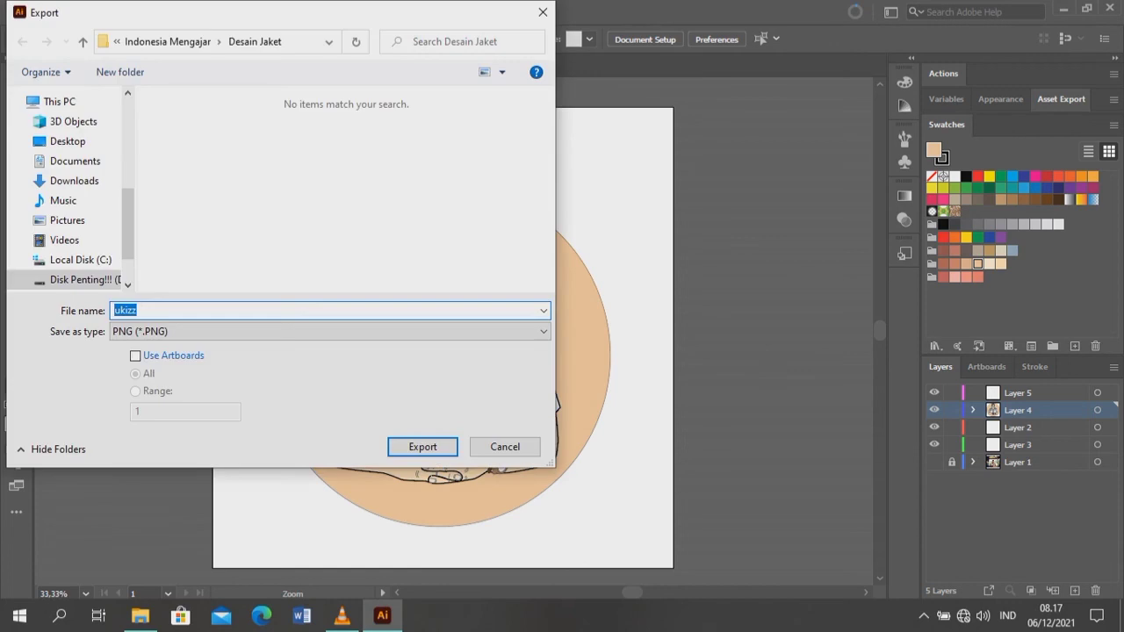
click(88, 213)
click(79, 233)
click(88, 213)
click(79, 232)
double_click(221, 120)
click(422, 446)
key(Return)
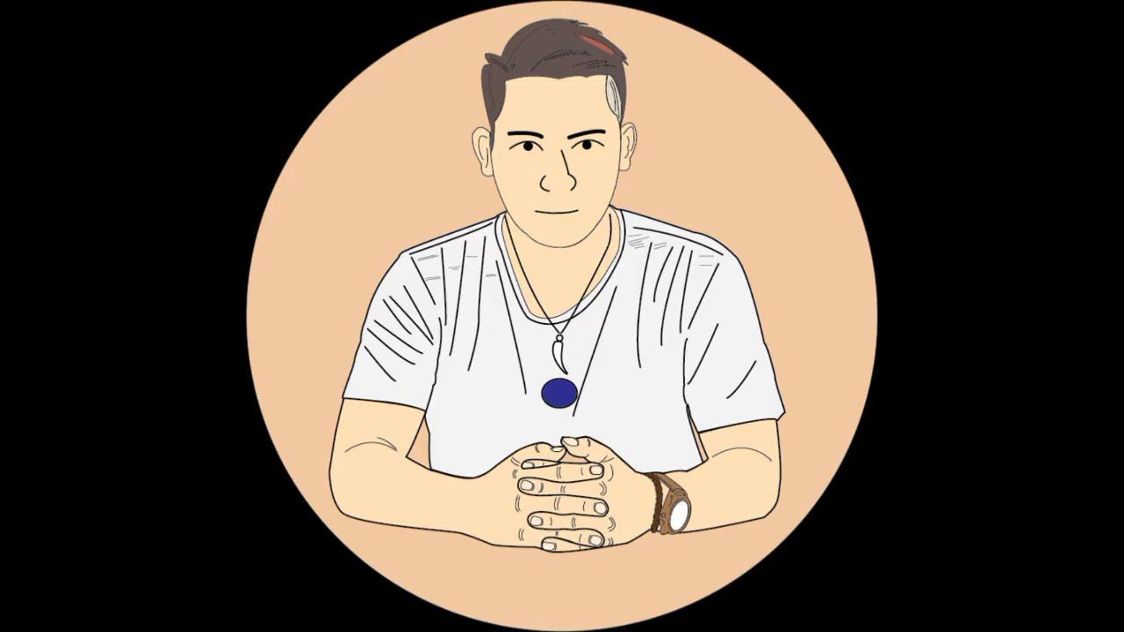